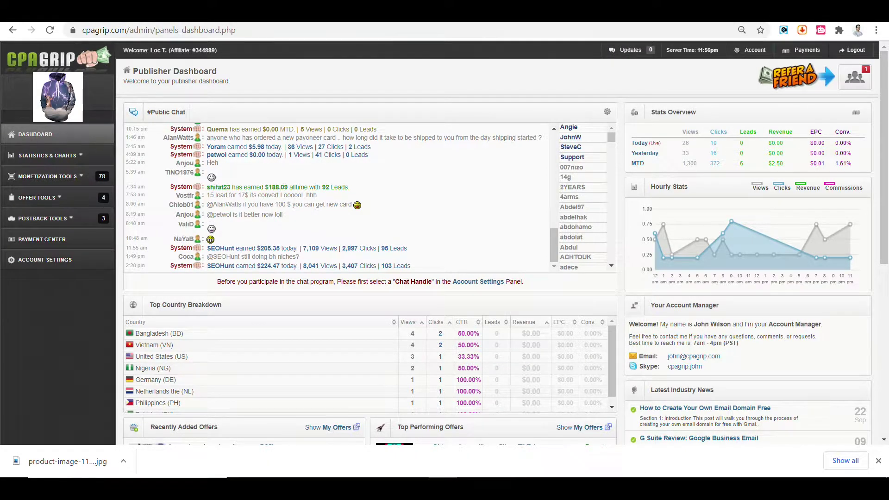
Step: From the Google image results for "hoodie cat", save the Superheroes Gears purple lightning cat hoodie picture to Downloads under its suggested name
click(352, 11)
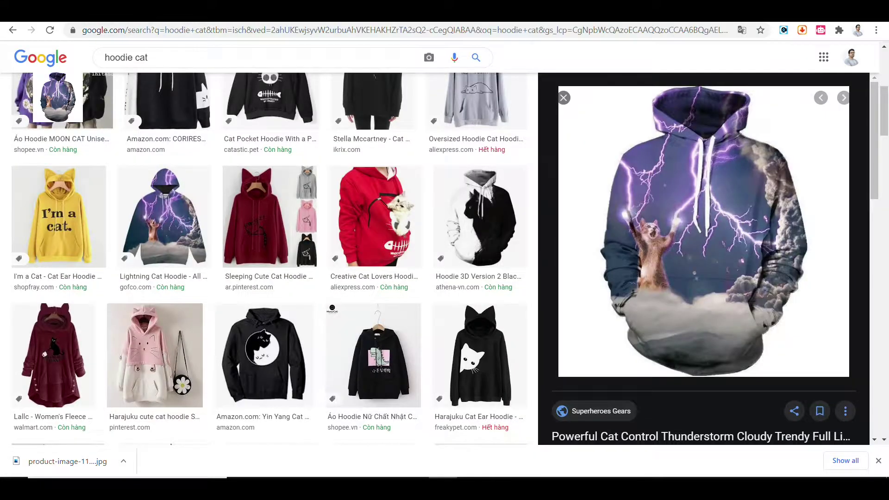
click(626, 23)
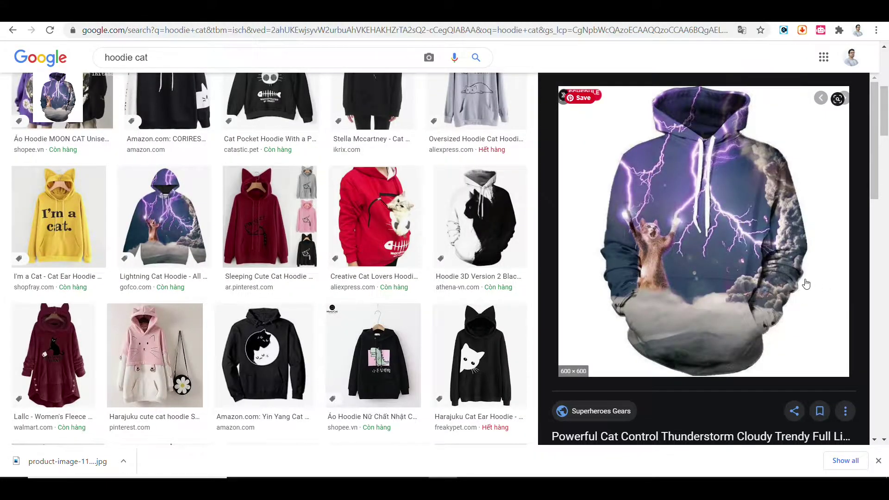
scroll(804, 282, down, 5)
scroll(800, 279, down, 2)
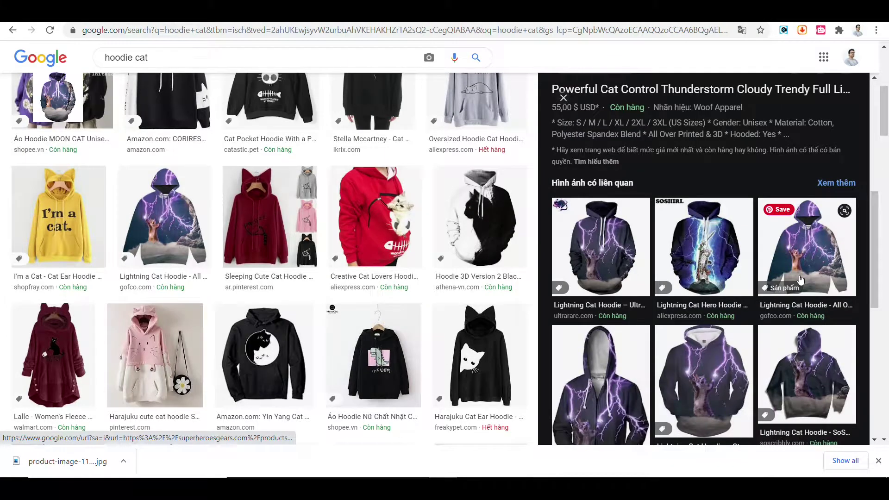
click(717, 262)
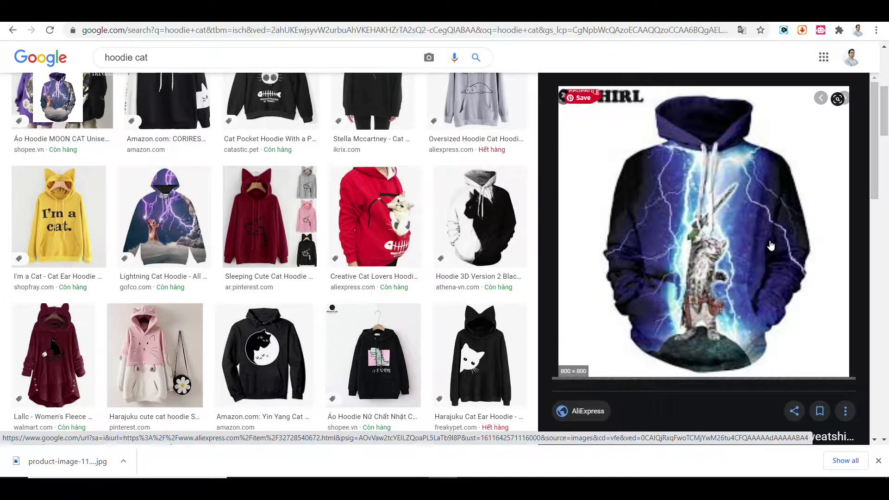
scroll(770, 240, down, 6)
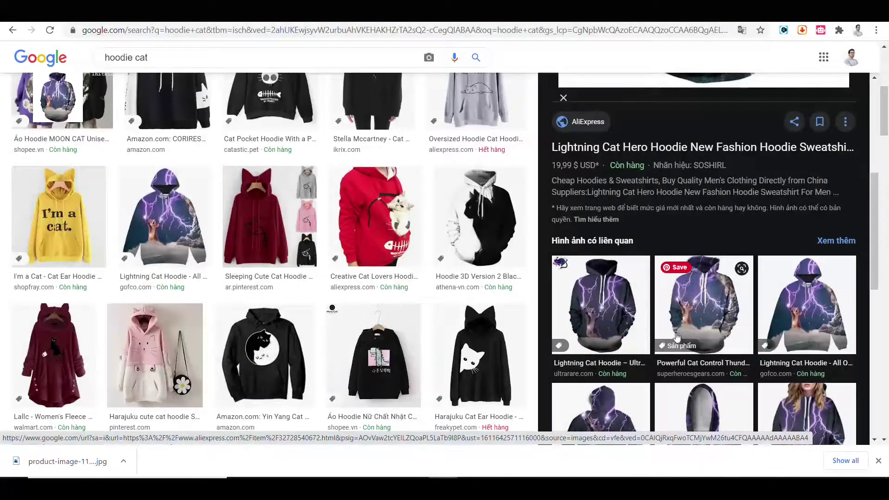
click(713, 309)
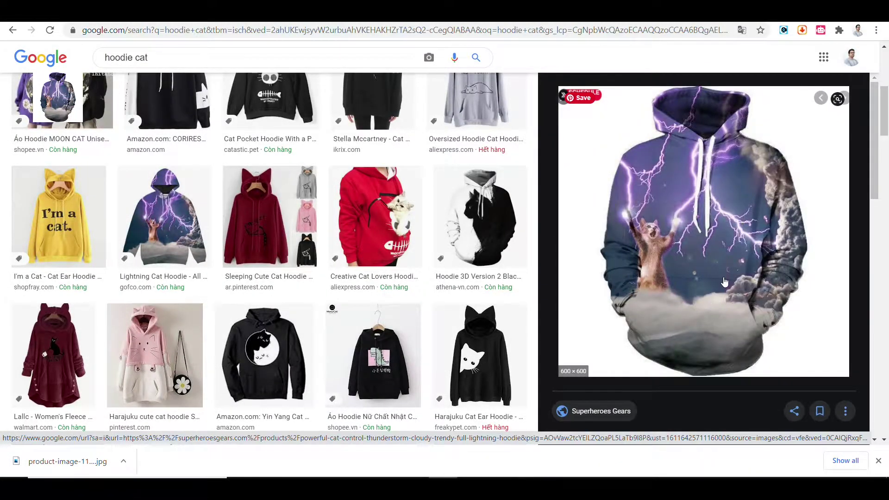
right_click(681, 246)
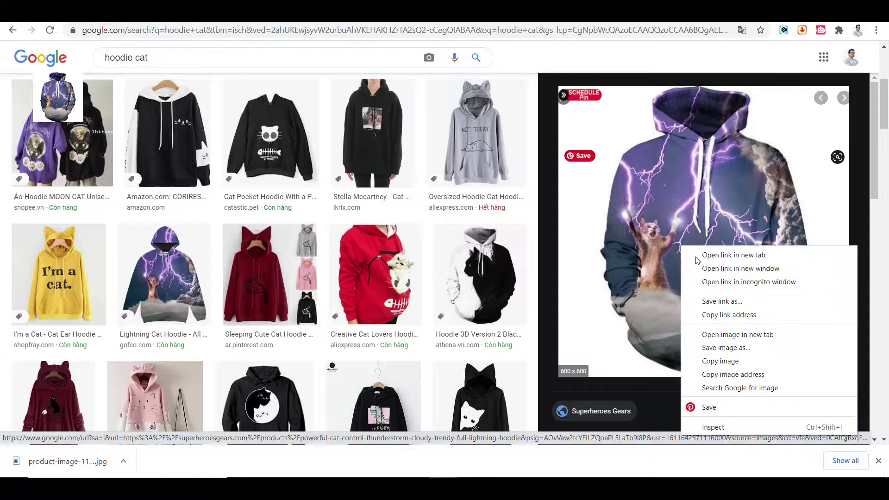
click(731, 345)
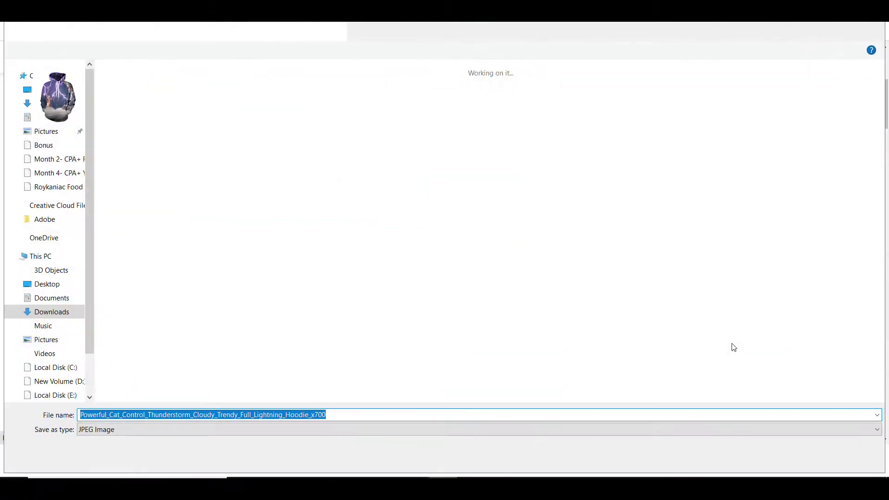
key(Return)
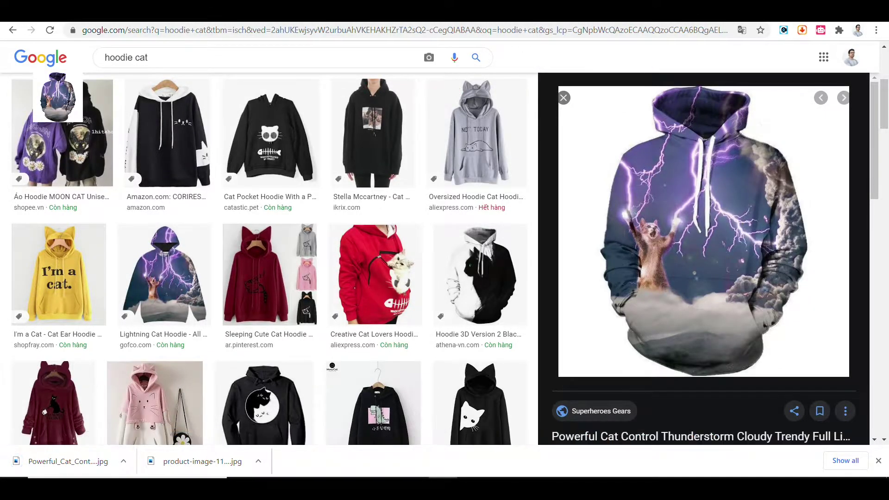
Step: Switch to the Blogger post and insert the downloaded Powerful_Cat_Control_Thunderstorm_Cloudy_Trendy_Full_Lightning_Hoodie_x700 image above the headline
key(ctrl+Tab)
click(350, 138)
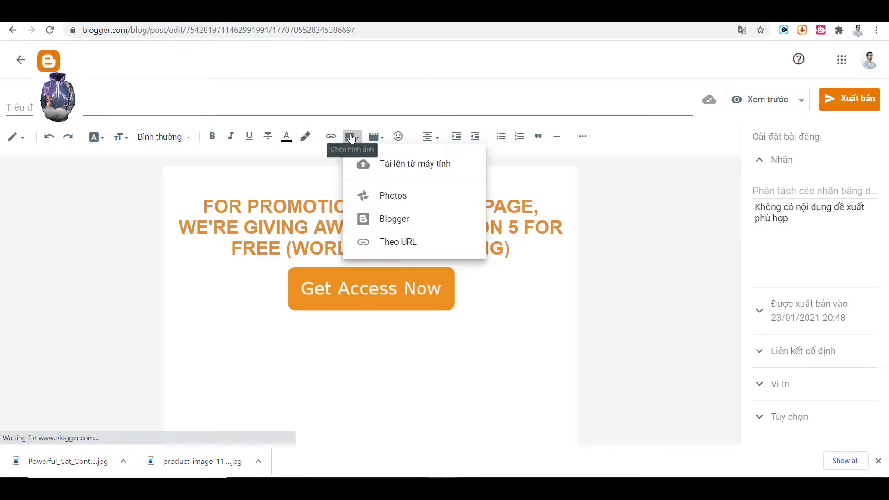
click(400, 171)
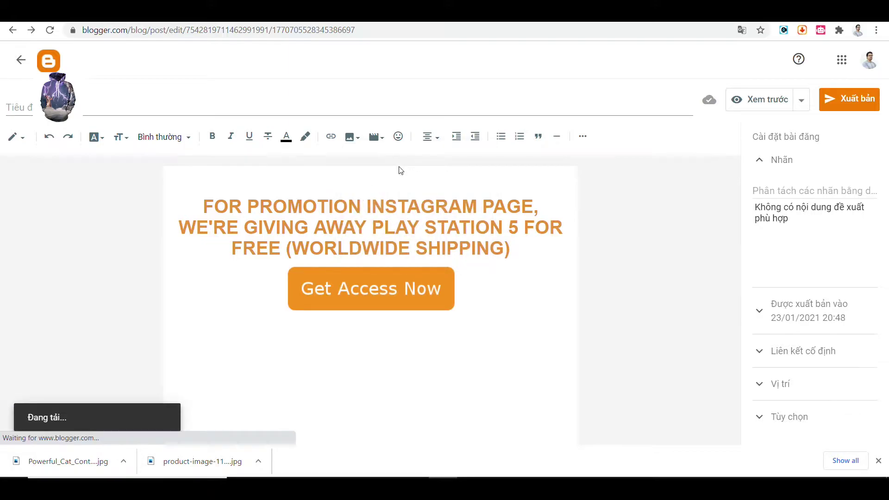
click(204, 150)
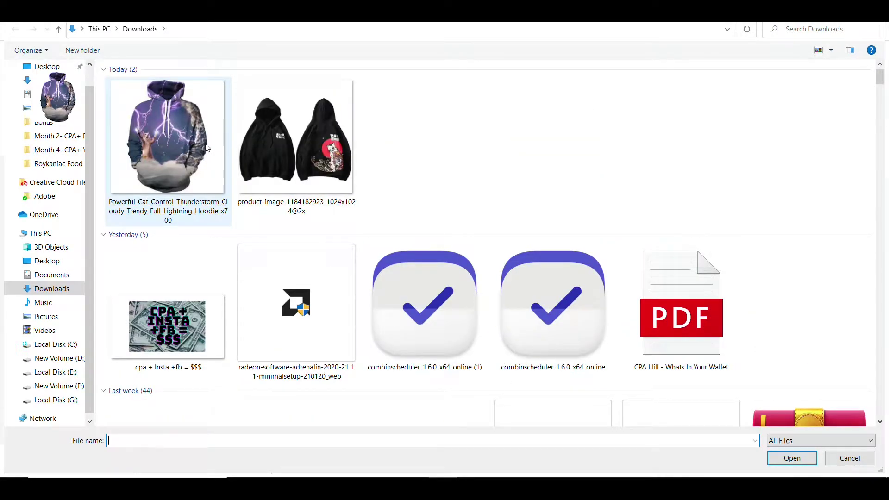
click(170, 138)
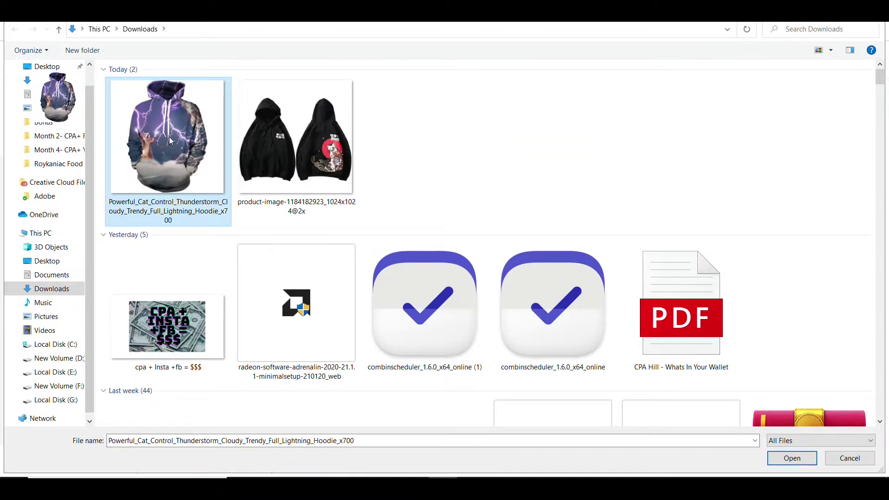
double_click(170, 138)
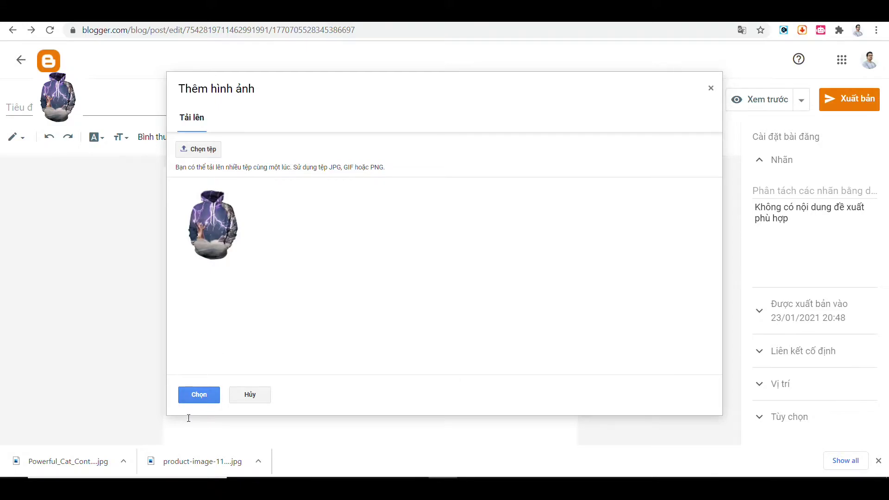
click(207, 255)
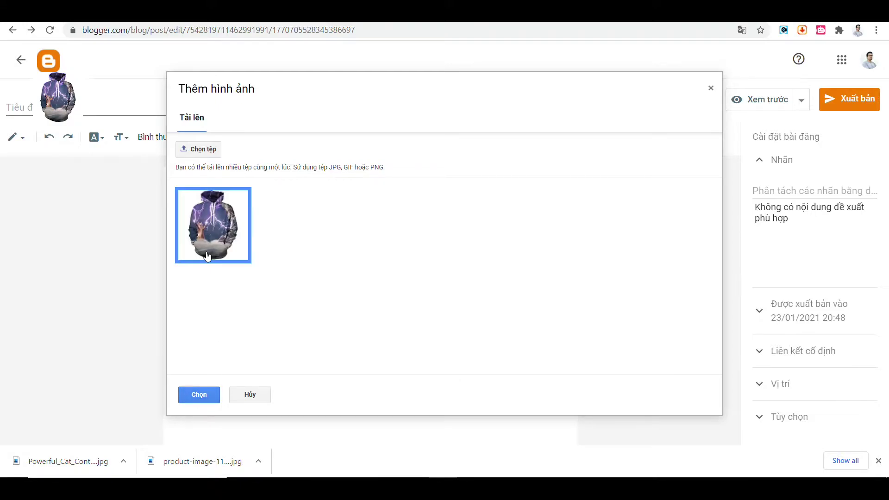
click(204, 397)
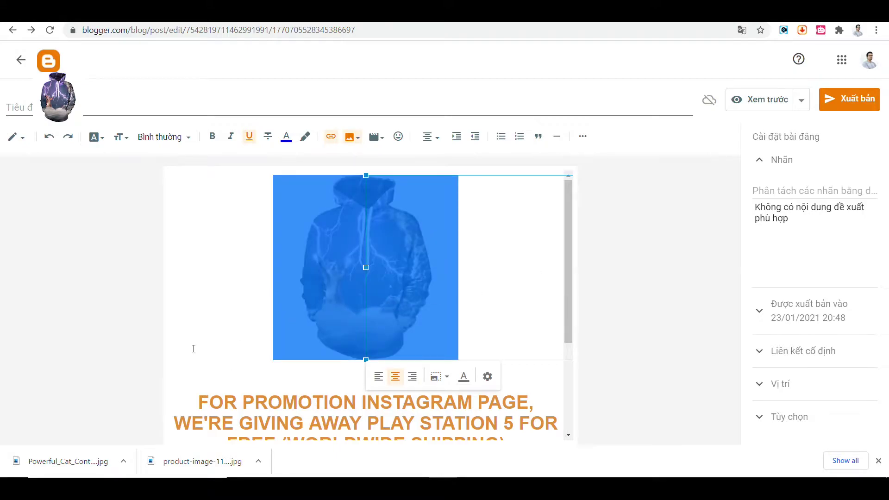
click(192, 350)
Step: Add the word "MY" before "INSTAGRAM PAGE" in the post's headline
drag(562, 257, 574, 301)
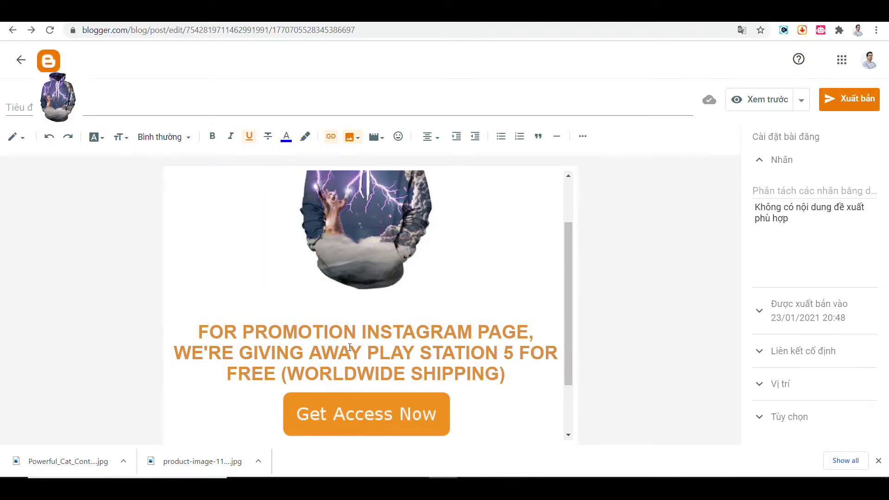
click(355, 333)
text(MY)
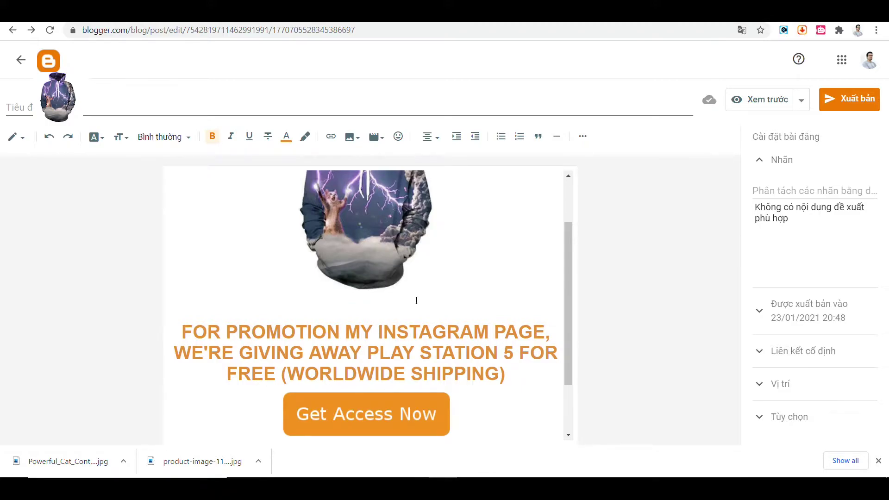
Step: Replace "PLAY STATION 5" in the headline with "100 HOODIES"
drag(367, 356, 515, 360)
key(BackSpace)
text(100)
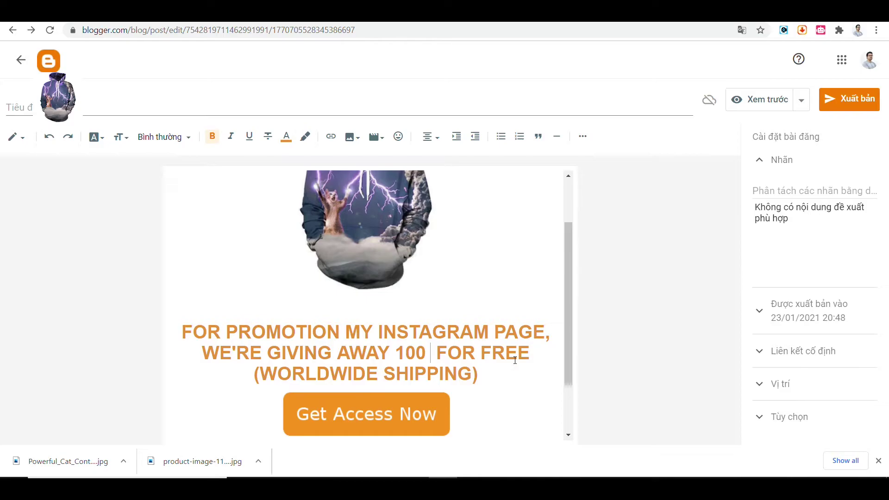
text( Hoodi)
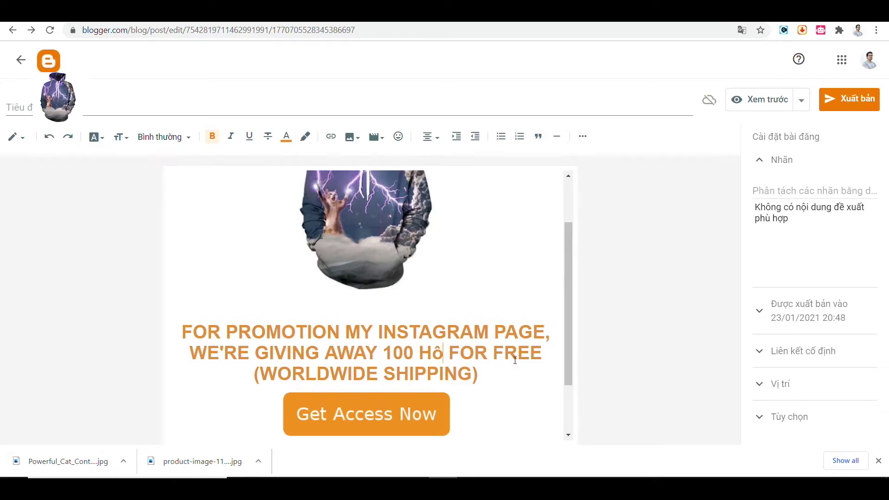
key(BackSpace)
key(BackSpace)
key(BackSpace)
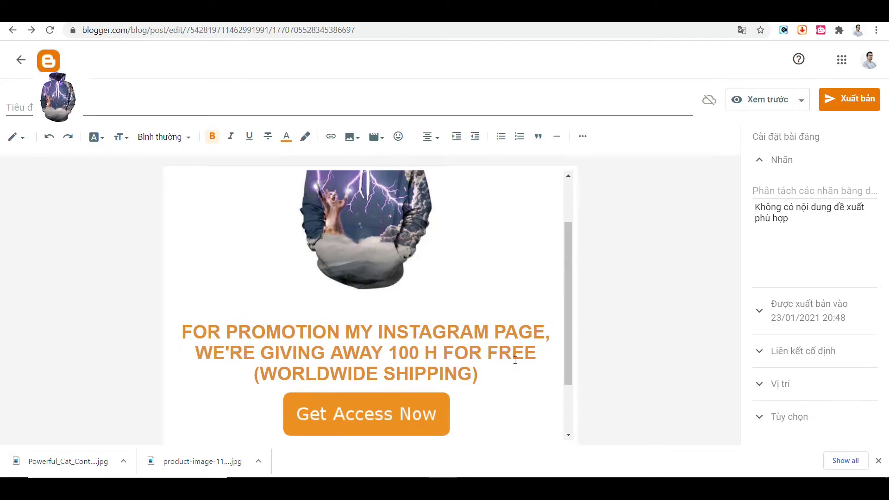
text(oodies)
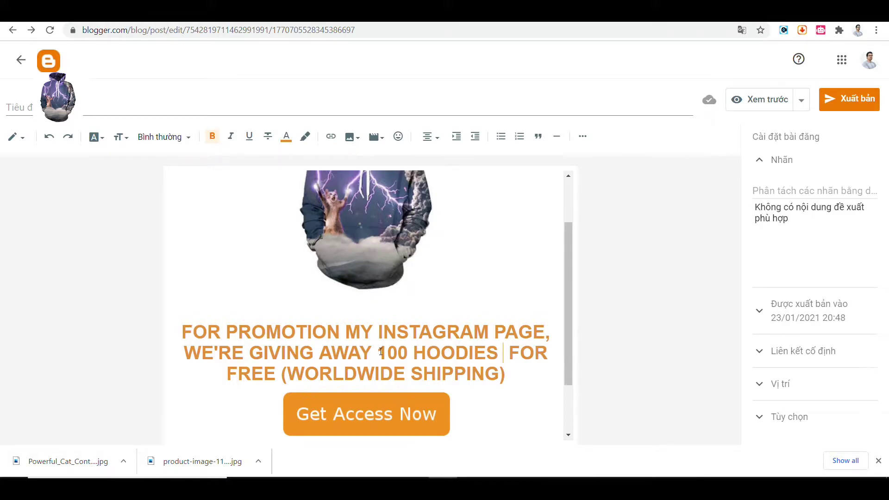
key(BackSpace)
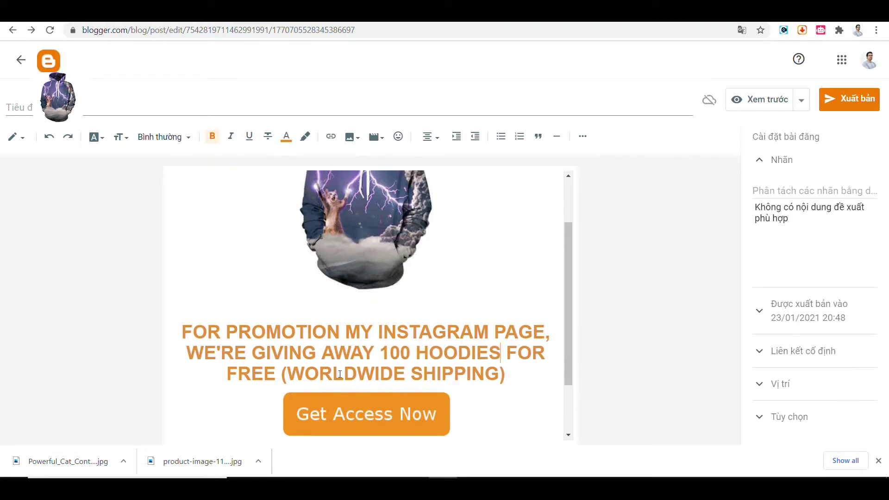
Step: Examine the Get Access Now button image below the headline
drag(568, 306, 567, 329)
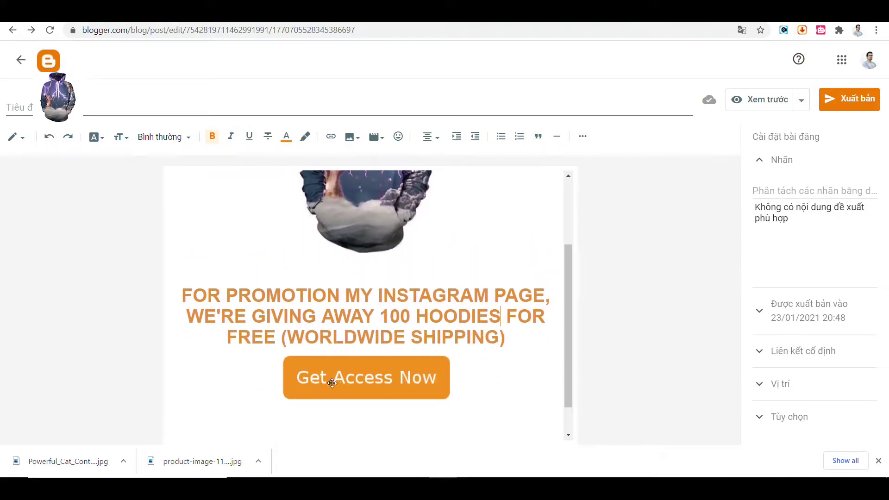
click(384, 382)
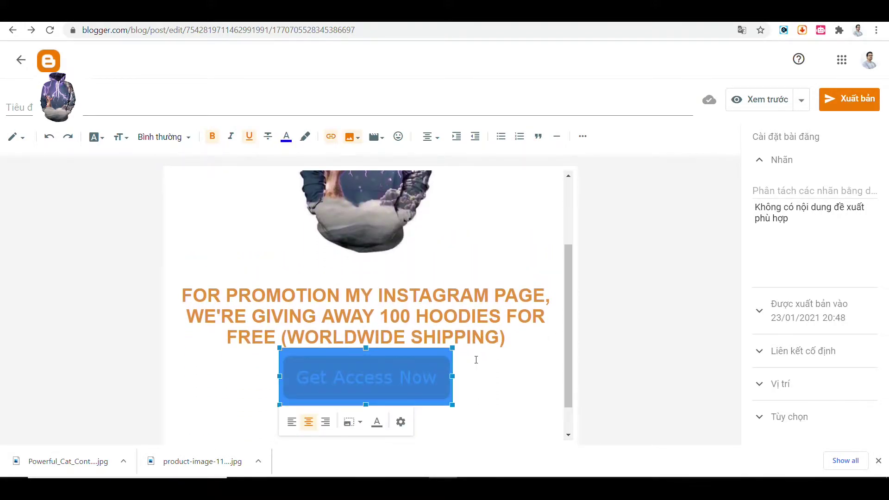
click(426, 373)
click(425, 373)
click(482, 357)
click(370, 382)
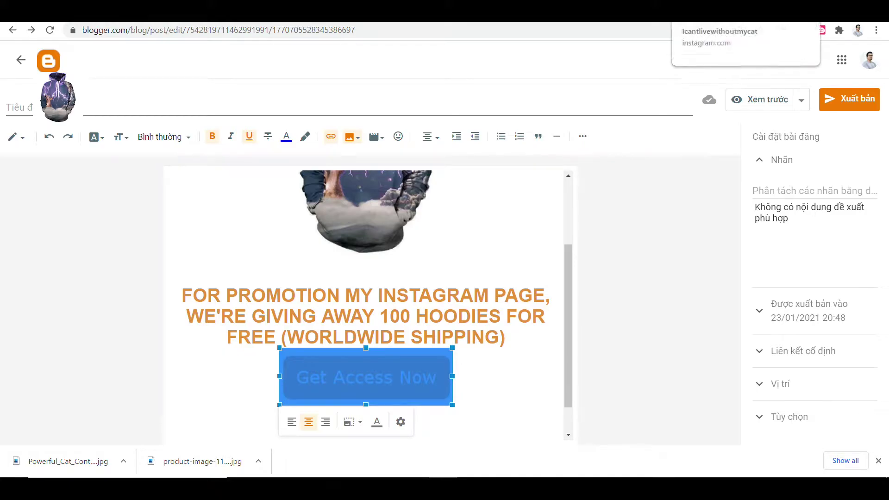
Step: Switch to the Google tab, search for "button acess" and show the image results
click(635, 12)
click(570, 35)
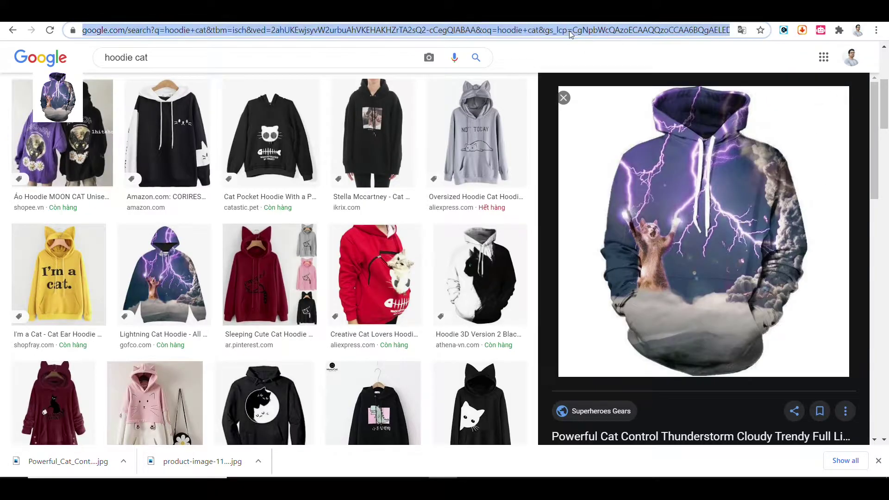
text(button)
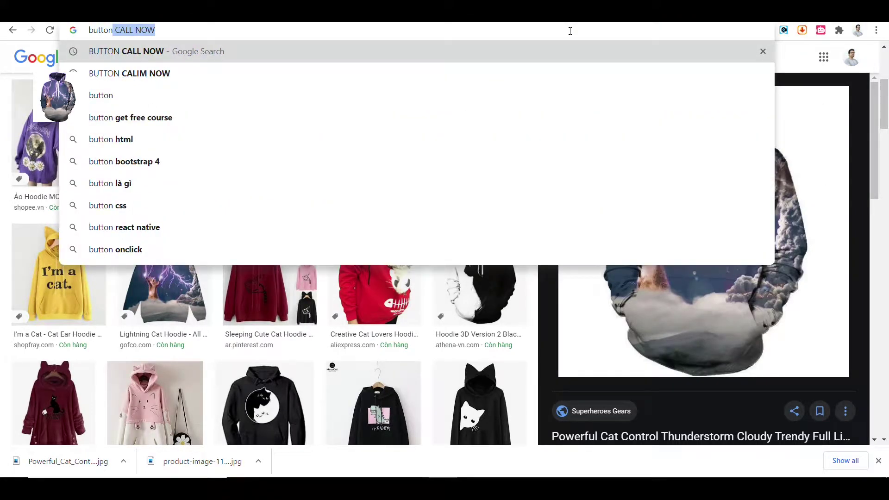
text( ac)
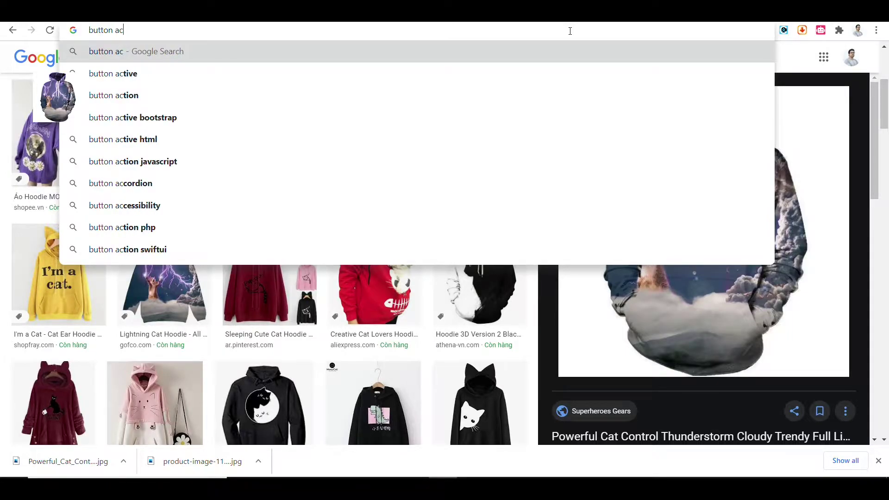
text(ess)
key(Return)
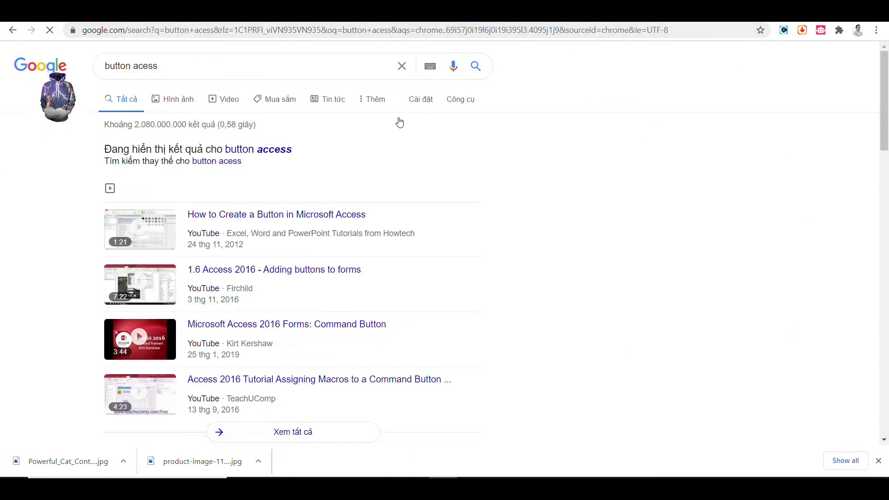
click(176, 99)
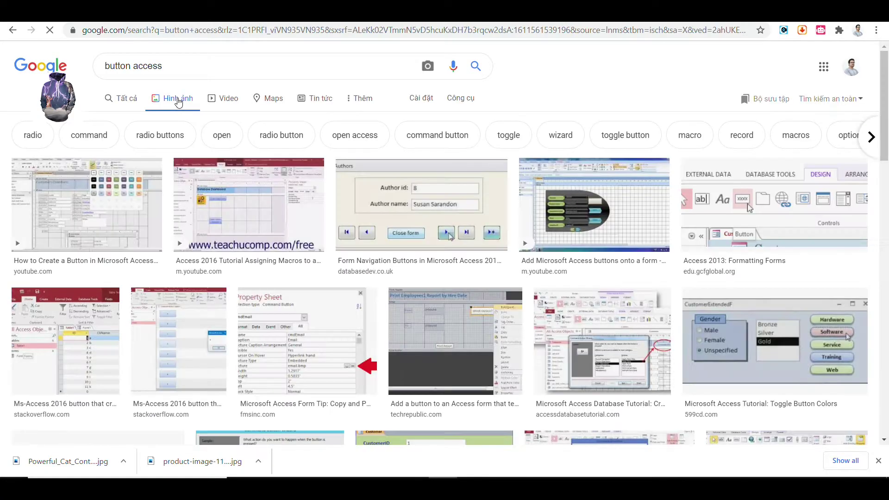
Step: Look through the image results for "button access now" and return to the Blogger post
click(190, 65)
text(now)
key(Return)
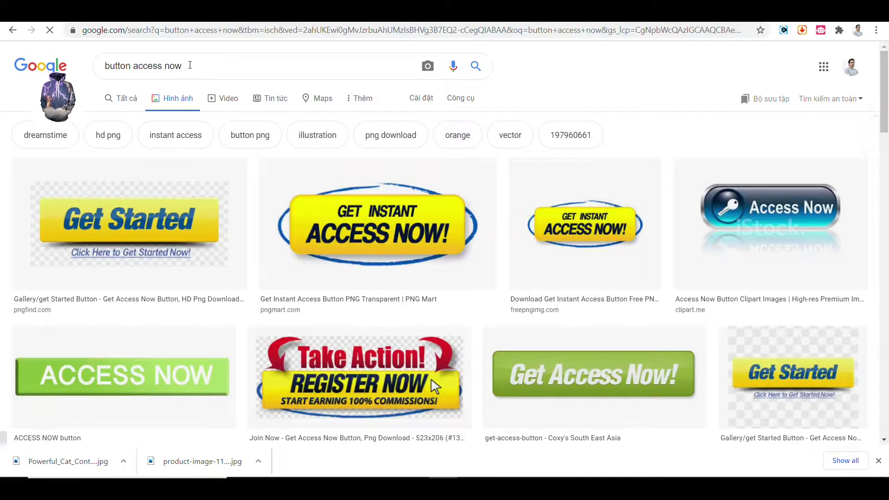
scroll(555, 208, down, 6)
scroll(581, 221, up, 6)
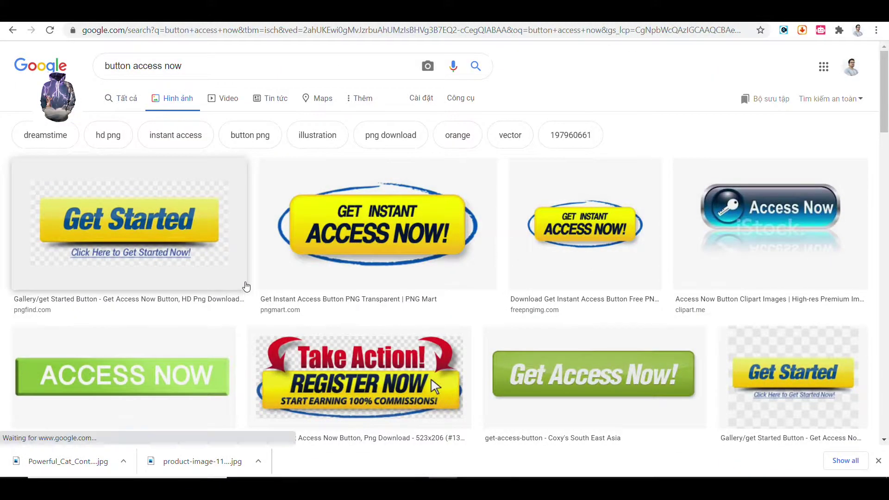
key(ctrl+Tab)
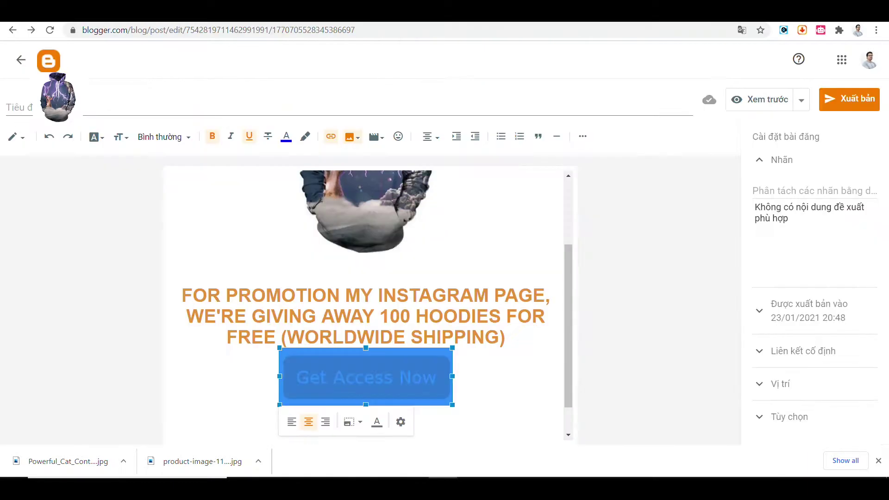
click(524, 359)
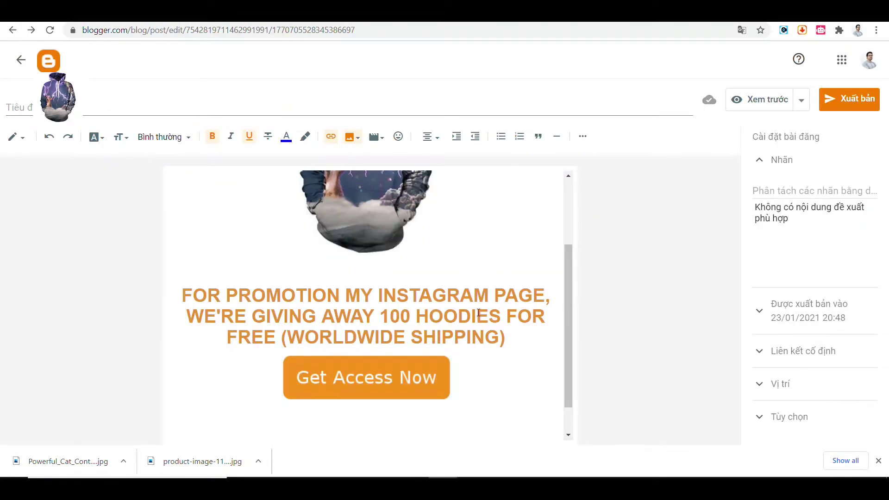
Step: Preview the post and look over the hoodie image, the headline and the Get Access Now button
drag(566, 360, 569, 390)
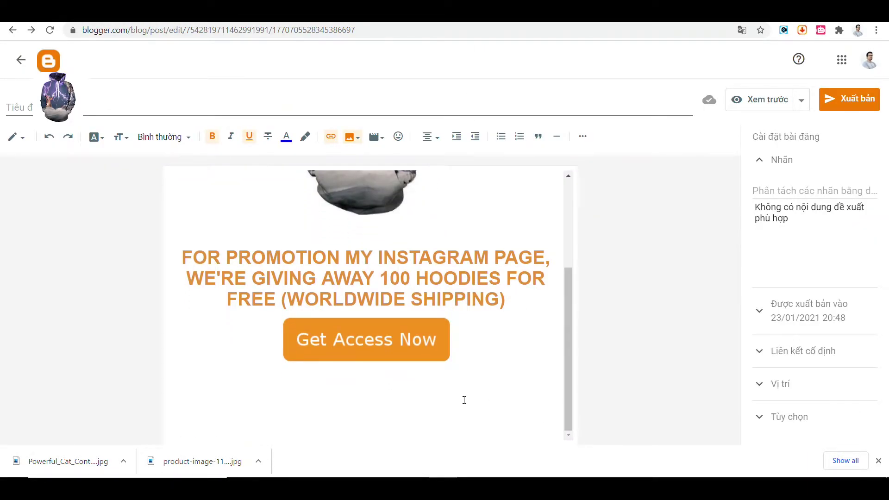
click(468, 363)
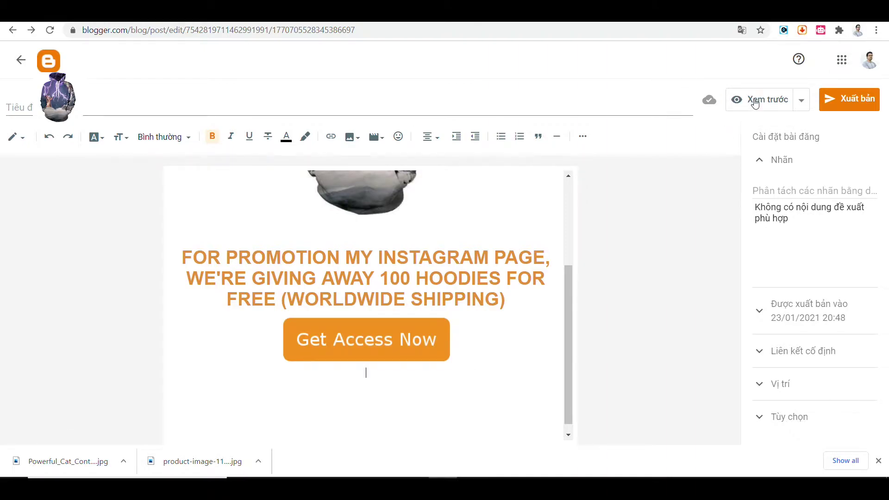
click(755, 103)
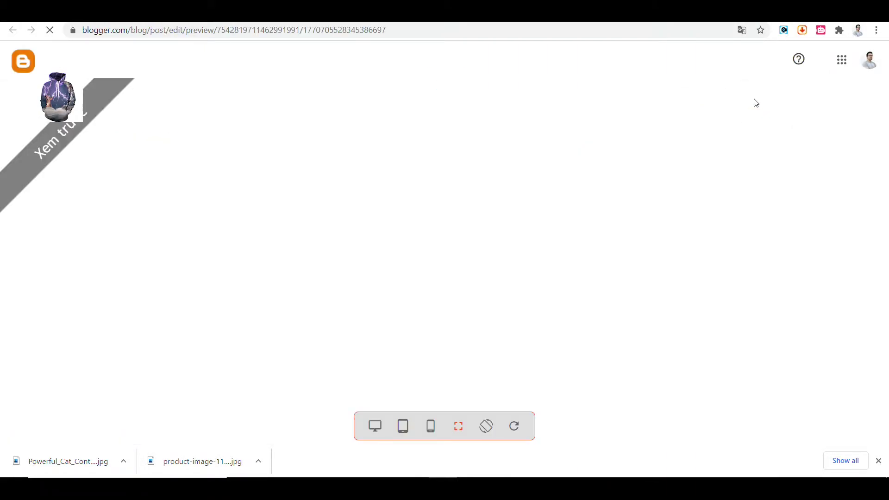
scroll(657, 151, down, 4)
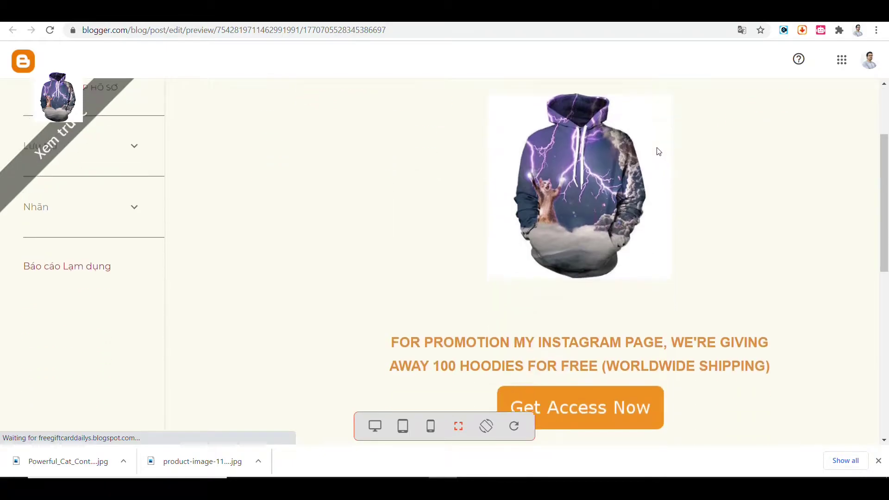
scroll(661, 147, up, 4)
scroll(661, 146, down, 5)
scroll(660, 146, up, 5)
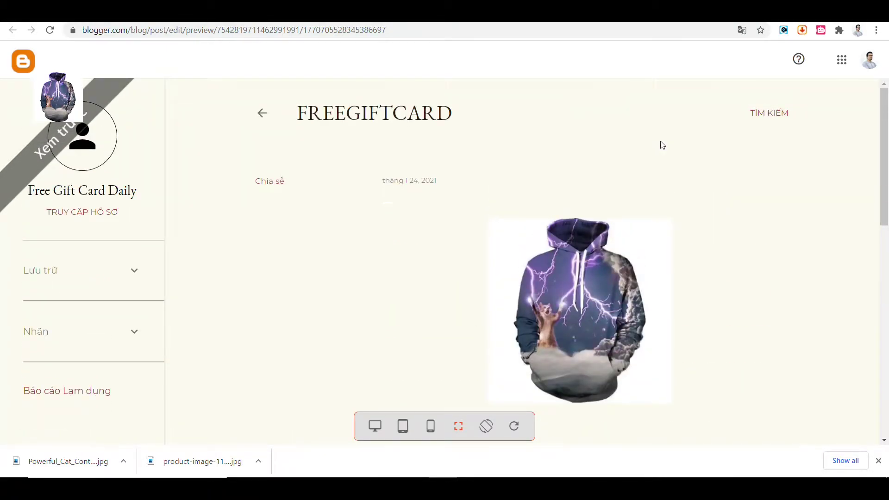
scroll(662, 144, down, 3)
scroll(662, 143, up, 3)
scroll(661, 142, down, 5)
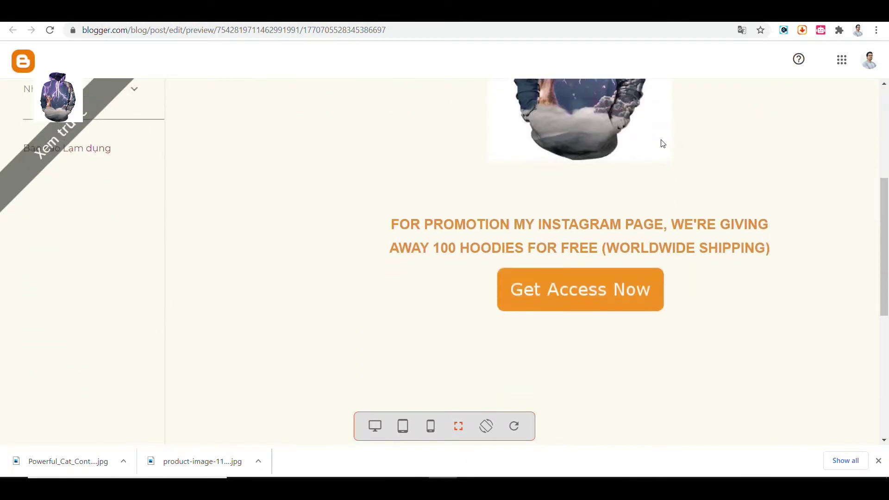
scroll(584, 197, up, 5)
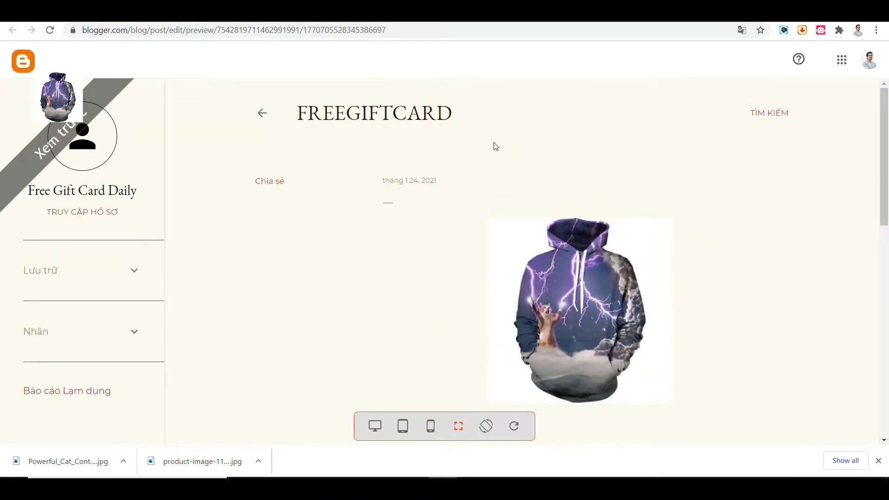
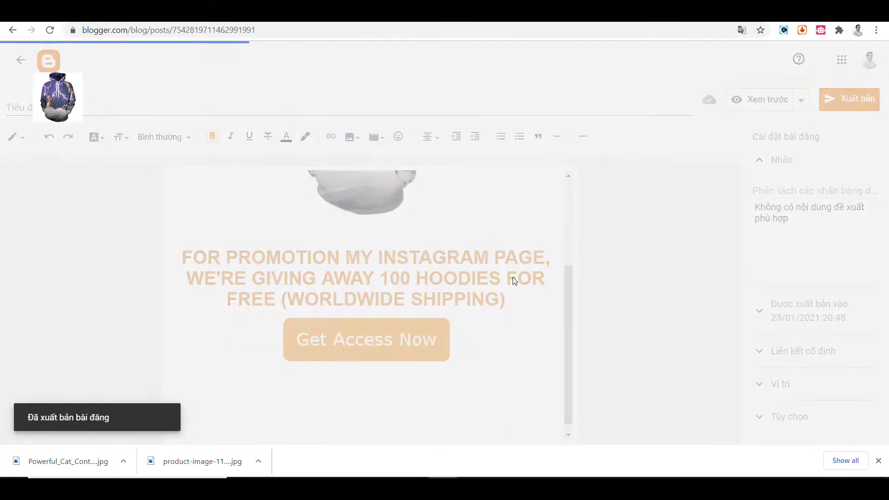
Step: View the live FreeGiftCard blog, look over its home page and return to the Blogger post list
scroll(111, 305, down, 1)
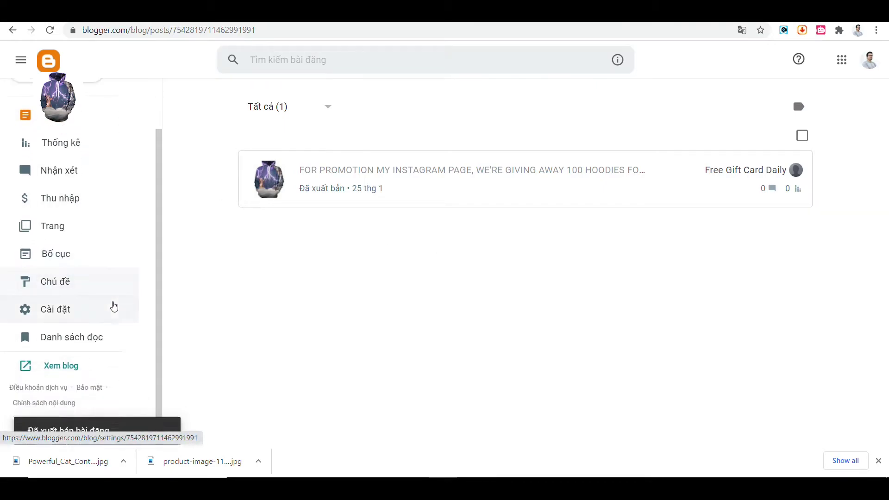
click(72, 366)
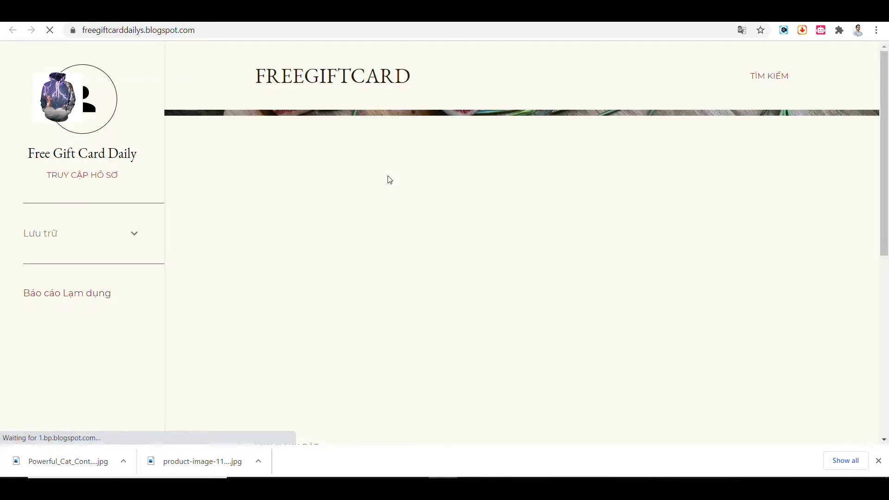
scroll(506, 181, down, 8)
scroll(508, 183, up, 5)
scroll(507, 184, down, 5)
scroll(504, 209, up, 8)
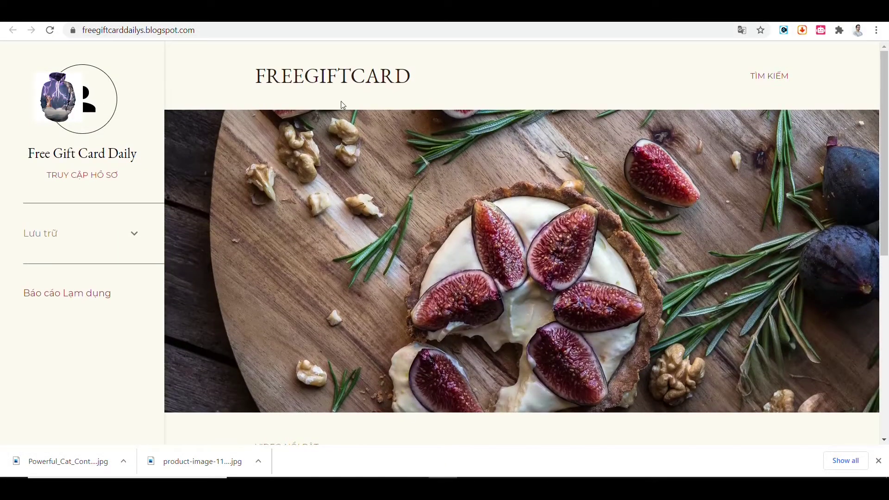
key(ctrl+w)
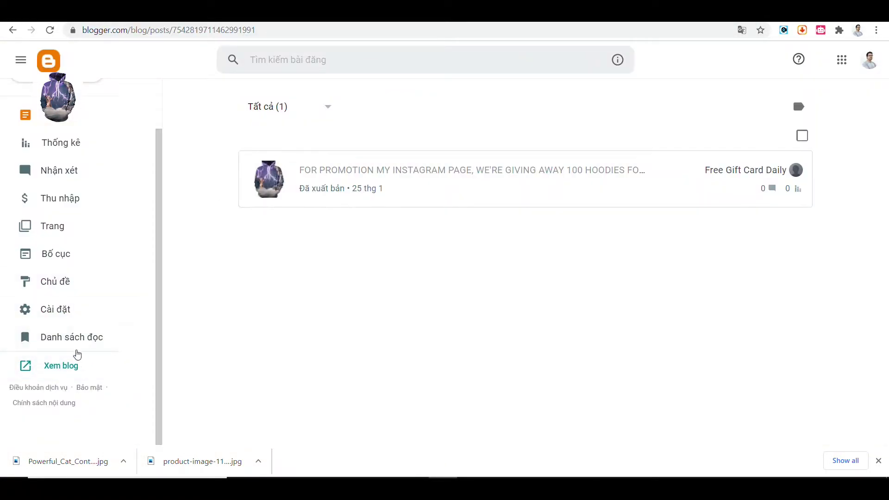
Step: Open the blog layout and remove the "Giới thiệu về tôi" profile gadget from the sidebar
click(58, 254)
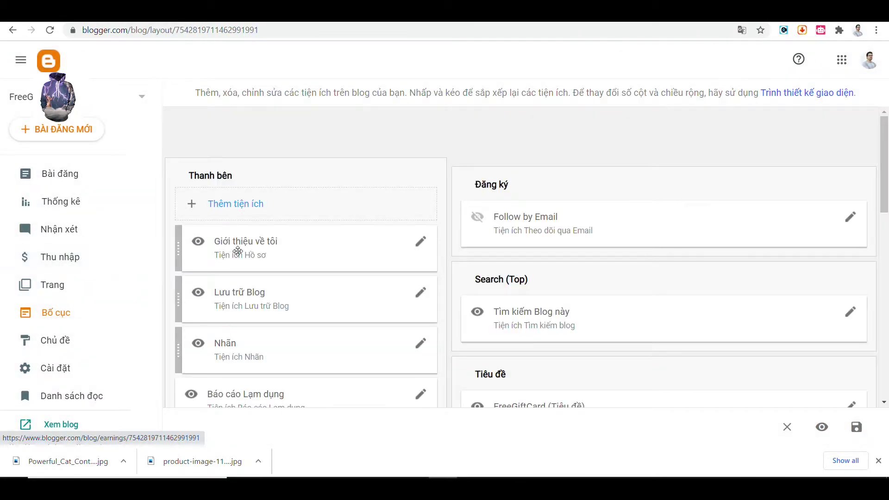
scroll(333, 234, down, 2)
scroll(340, 235, up, 2)
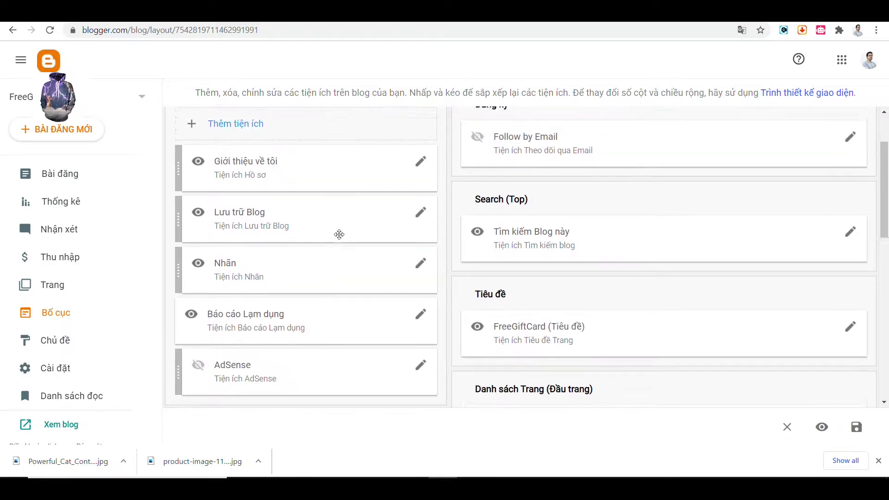
click(421, 243)
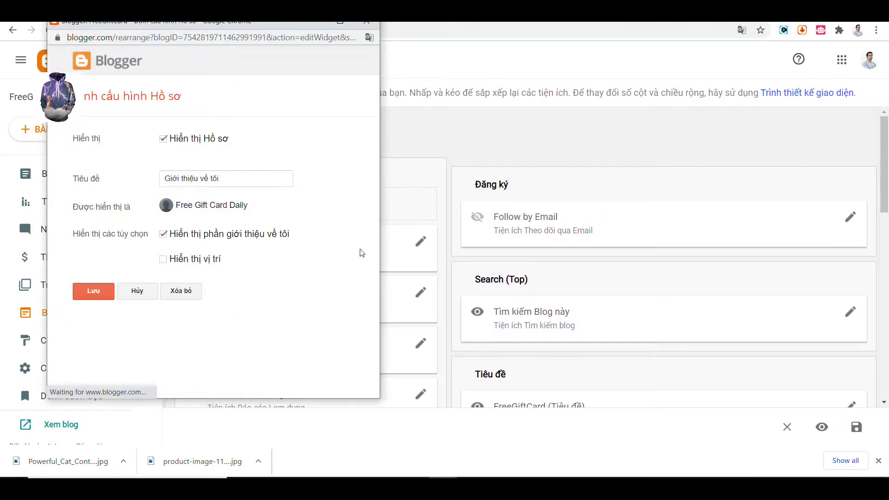
click(185, 291)
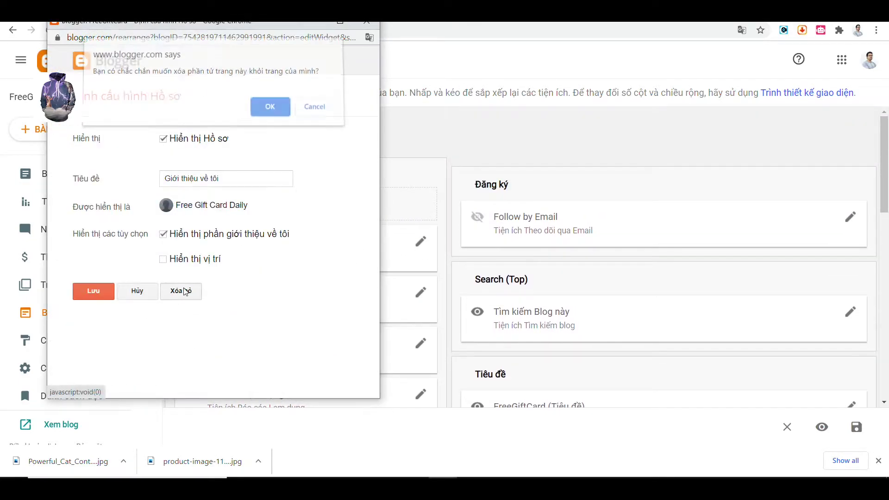
click(271, 119)
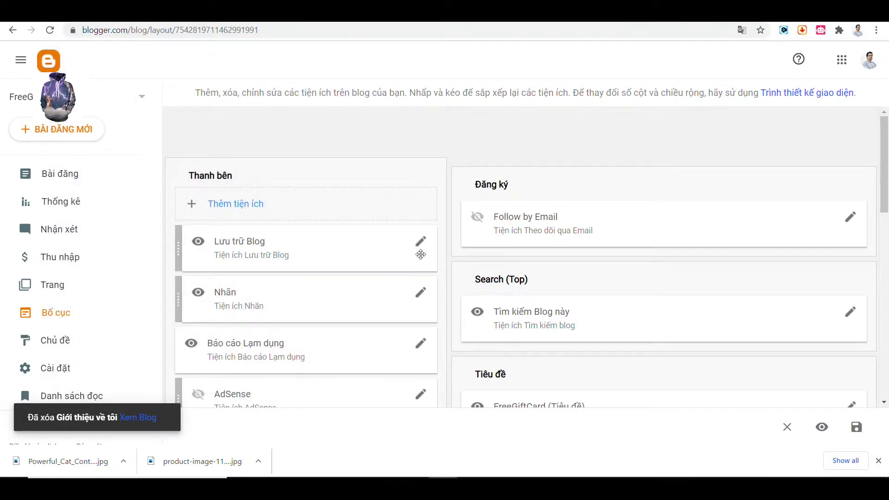
Step: Remove the "Lưu trữ Blog" and "Nhãn" gadgets from the layout's sidebar
click(421, 243)
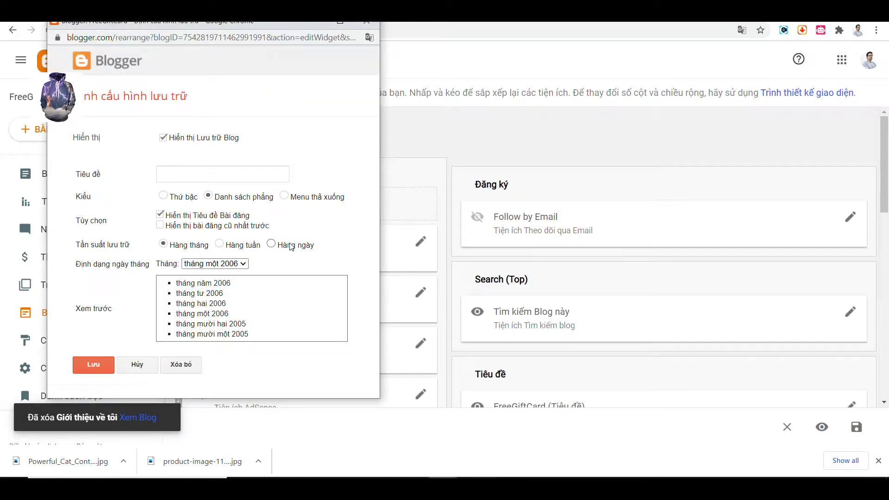
click(172, 371)
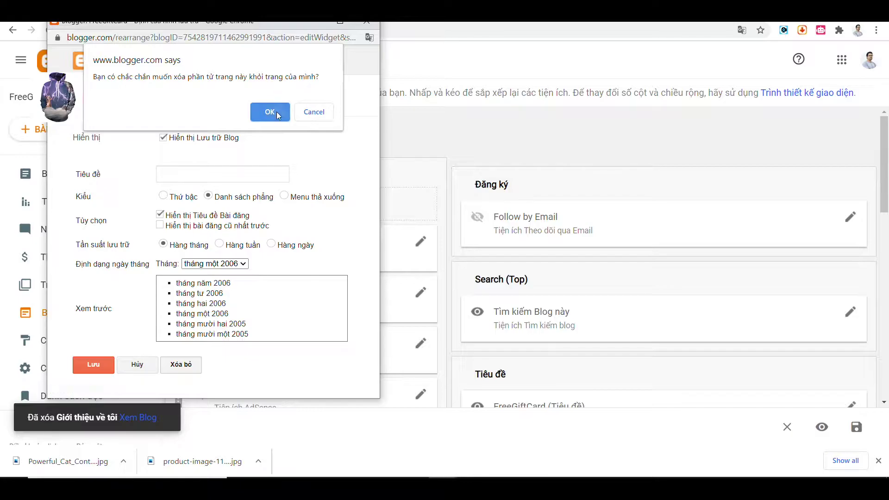
click(278, 115)
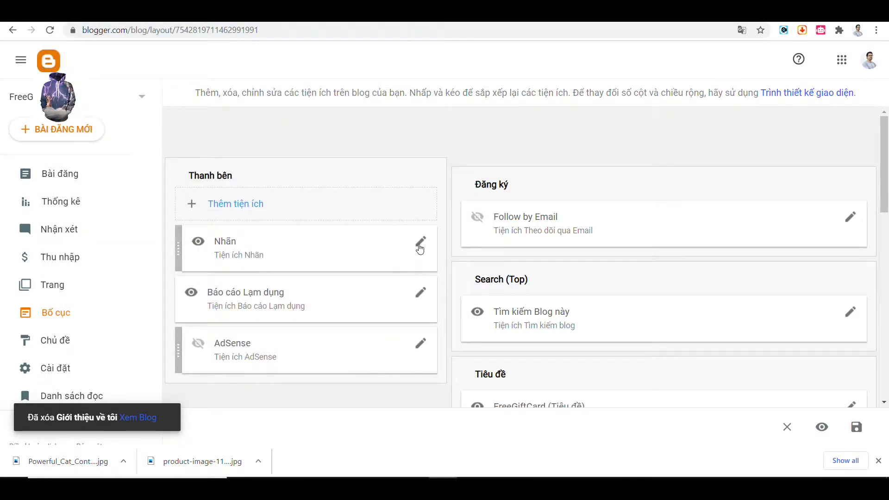
click(420, 245)
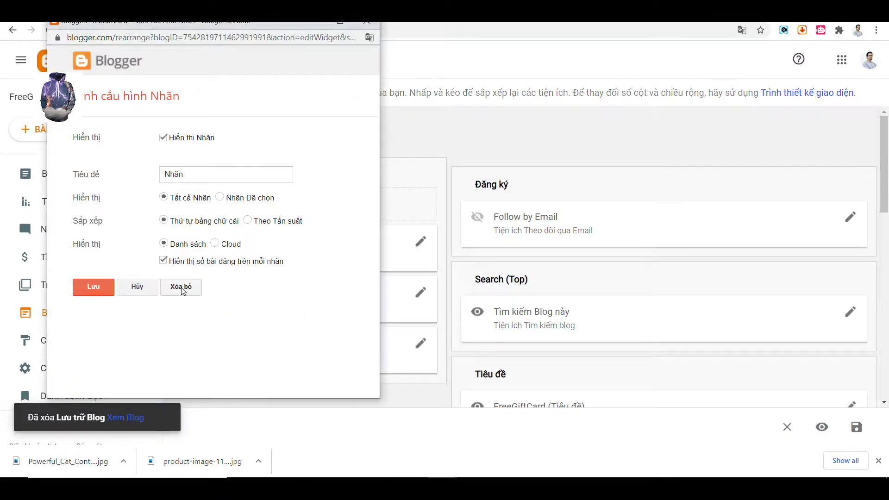
click(182, 288)
click(272, 111)
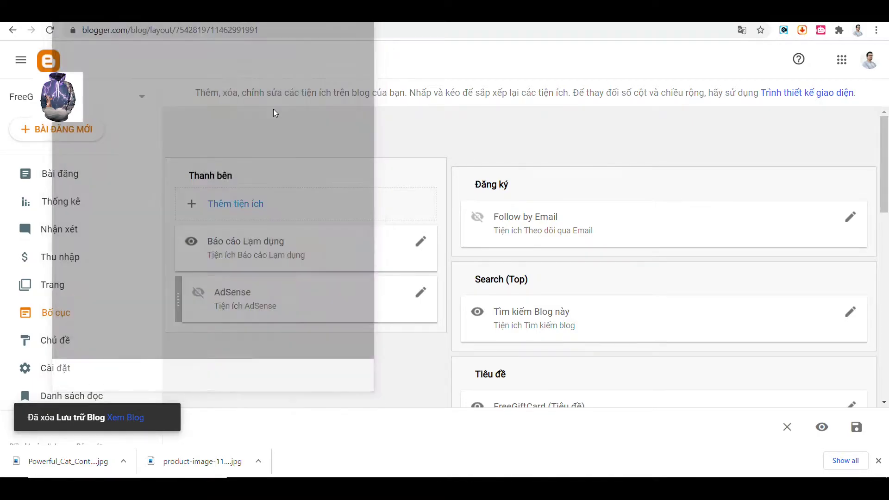
Step: Check the "Báo cáo Lạm dụng" gadget's settings, close them without changes and look over the remaining layout sections
click(422, 244)
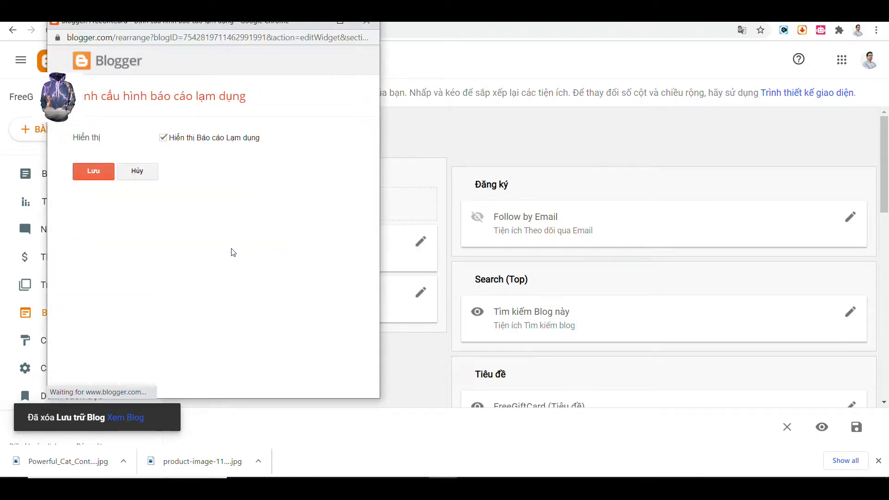
click(368, 21)
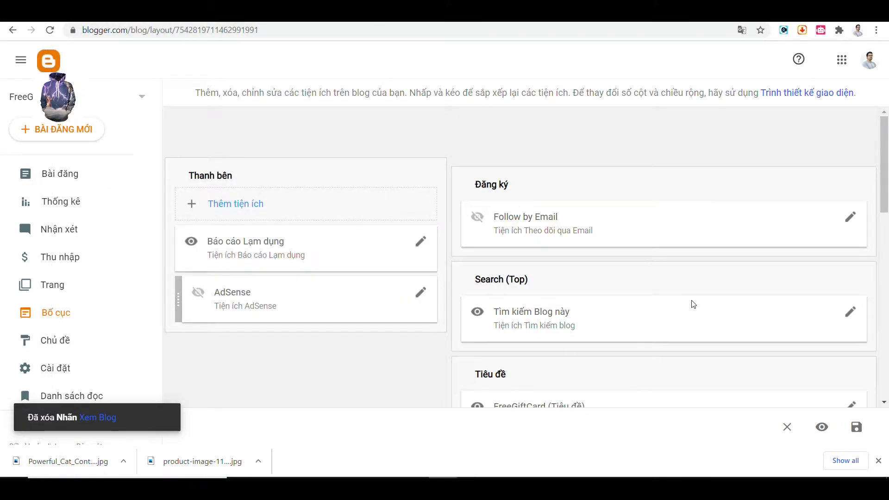
scroll(693, 304, down, 4)
scroll(694, 301, up, 2)
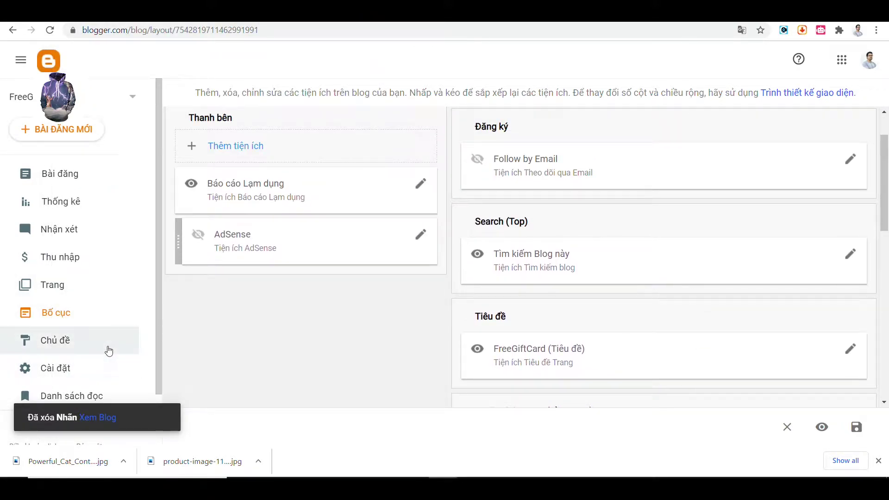
Step: View the live blog to check the home page and its reduced sidebar, and return to the layout
scroll(107, 347, down, 2)
click(67, 367)
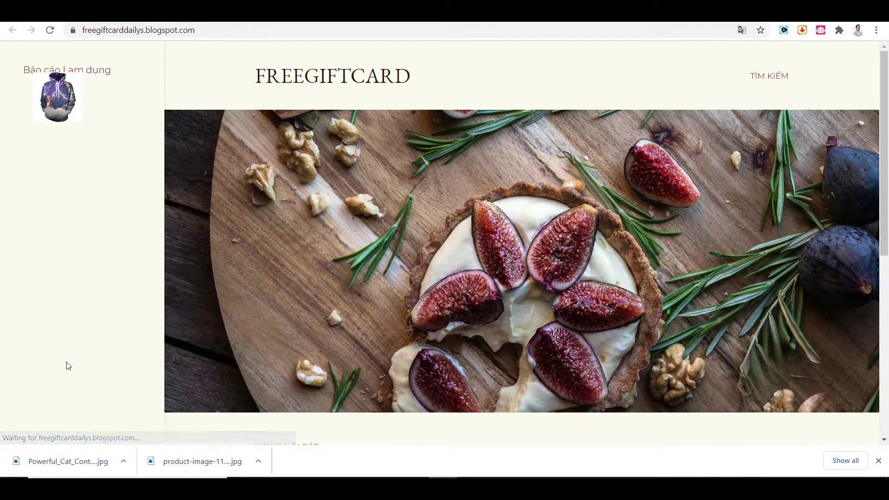
scroll(338, 288, down, 5)
scroll(348, 292, up, 4)
scroll(348, 290, up, 1)
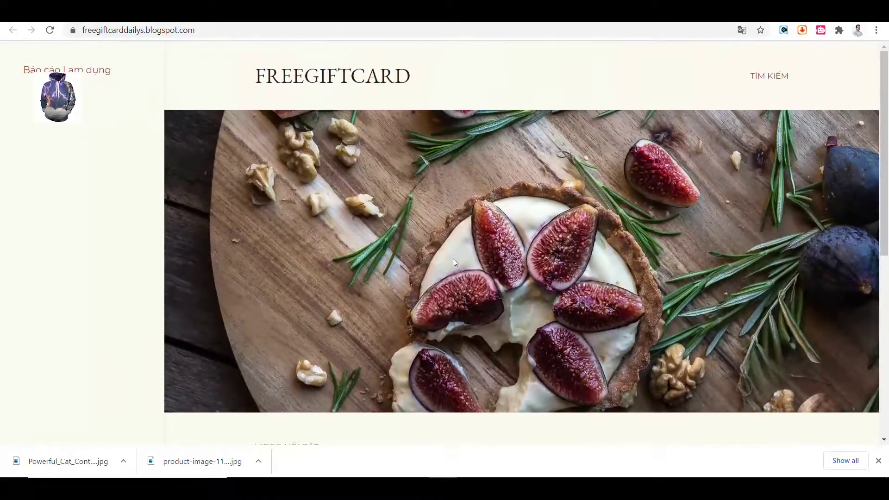
key(ctrl+w)
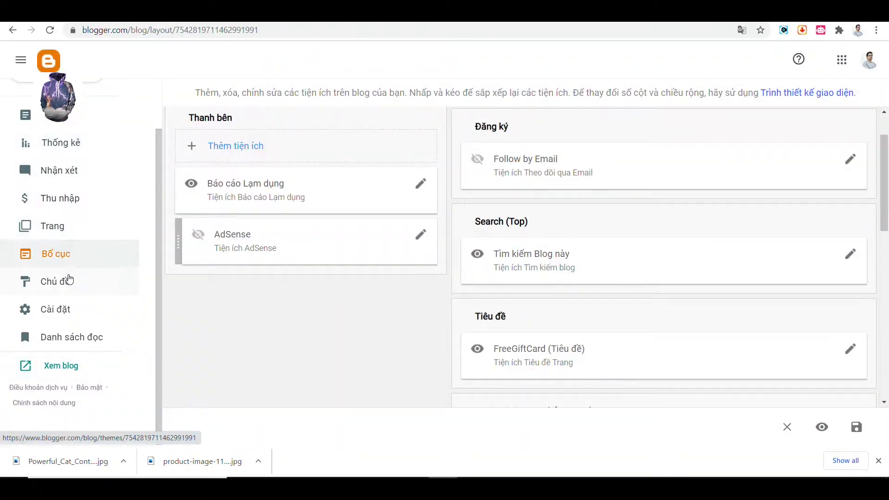
Step: Customize the Soho Red theme by removing its background image, and check the preview down to the footer
click(65, 227)
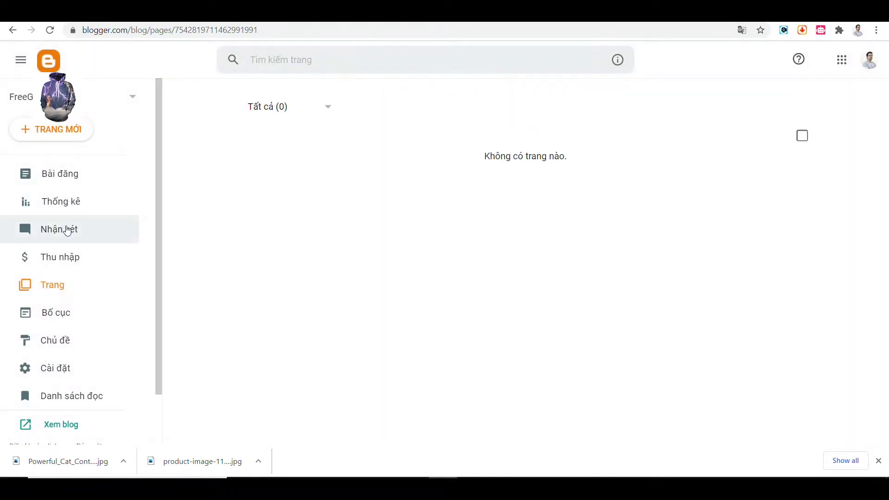
click(56, 339)
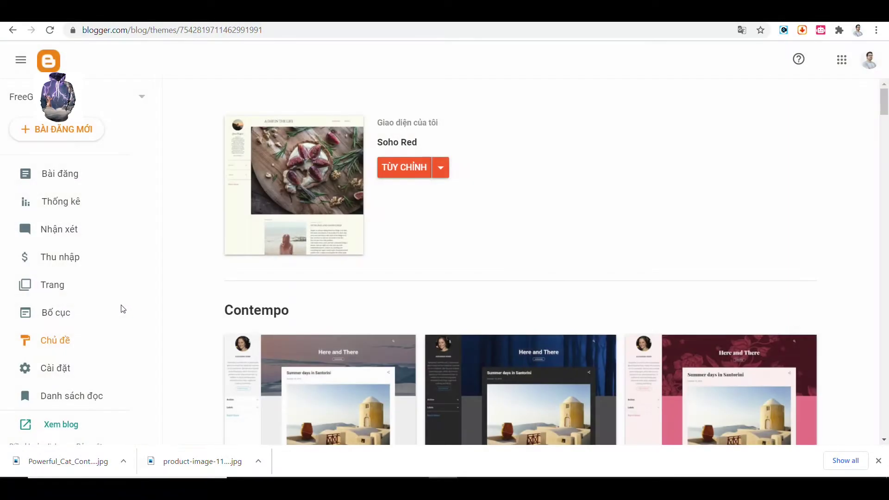
click(412, 173)
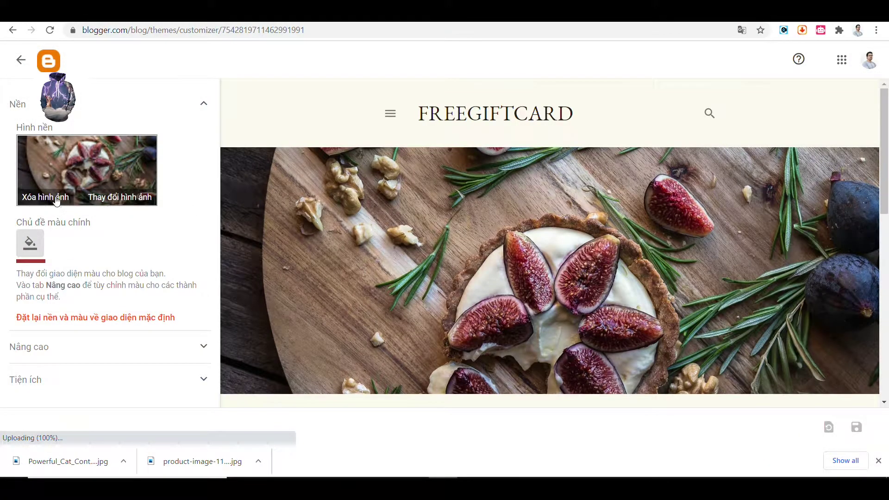
click(56, 198)
click(465, 273)
scroll(455, 214, down, 10)
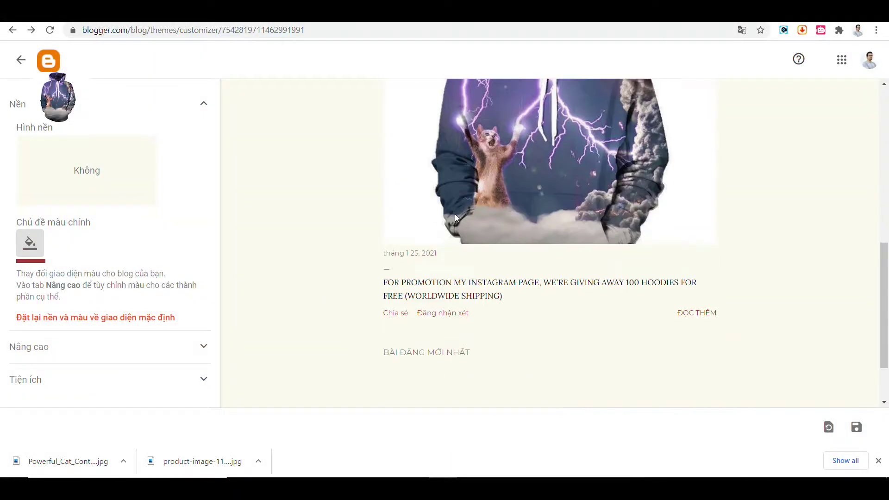
scroll(433, 222, down, 5)
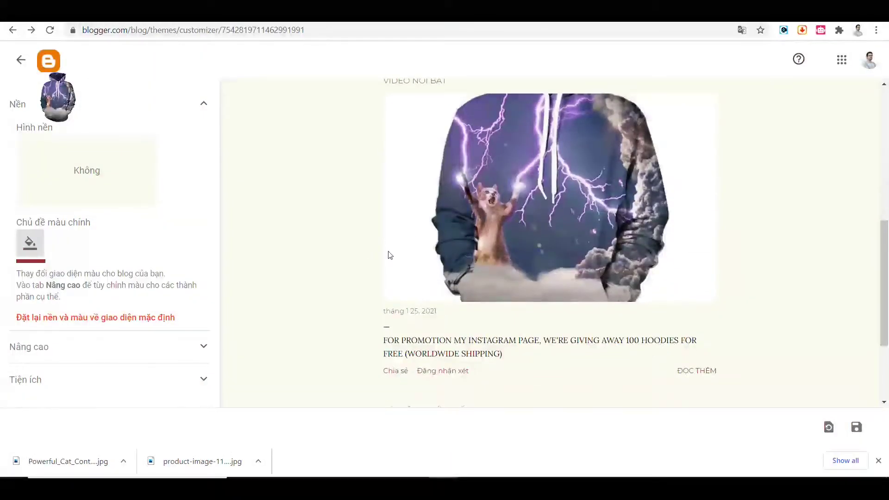
scroll(395, 247, down, 3)
scroll(417, 278, up, 1)
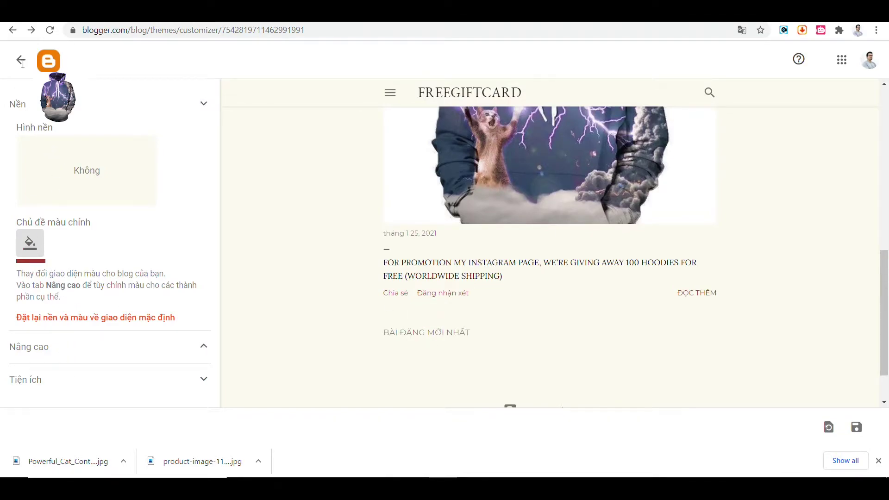
scroll(763, 176, down, 1)
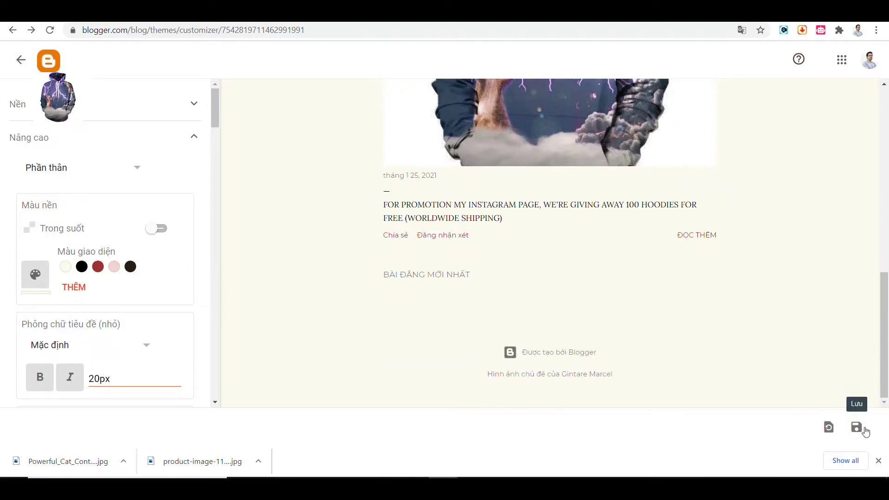
Step: Save the theme customization and view the live blog's home page down to the footer
click(856, 426)
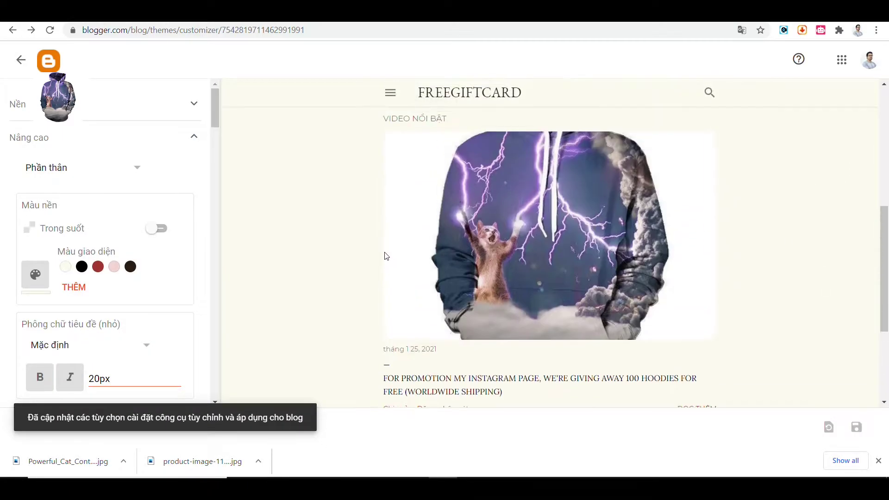
click(20, 60)
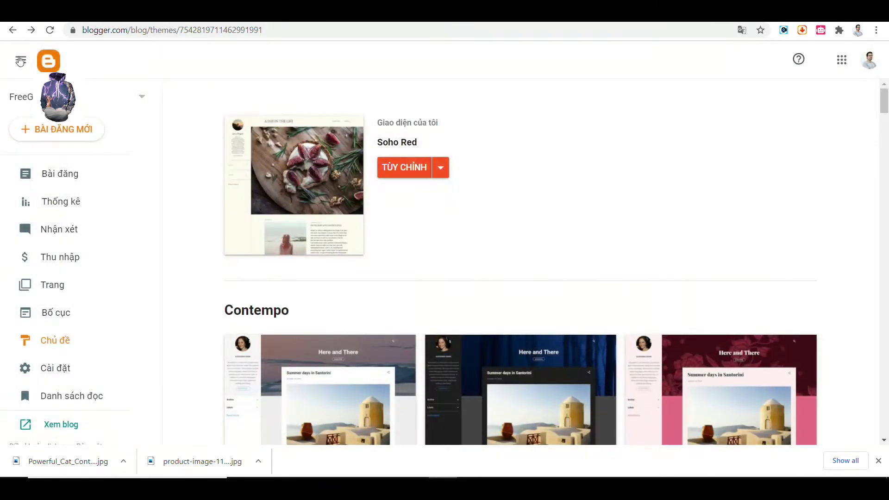
click(74, 423)
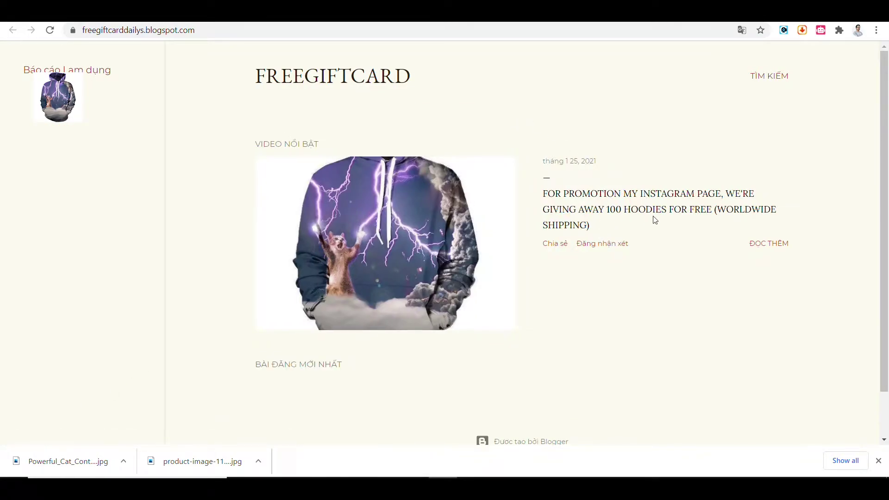
scroll(680, 224, down, 1)
scroll(620, 231, up, 1)
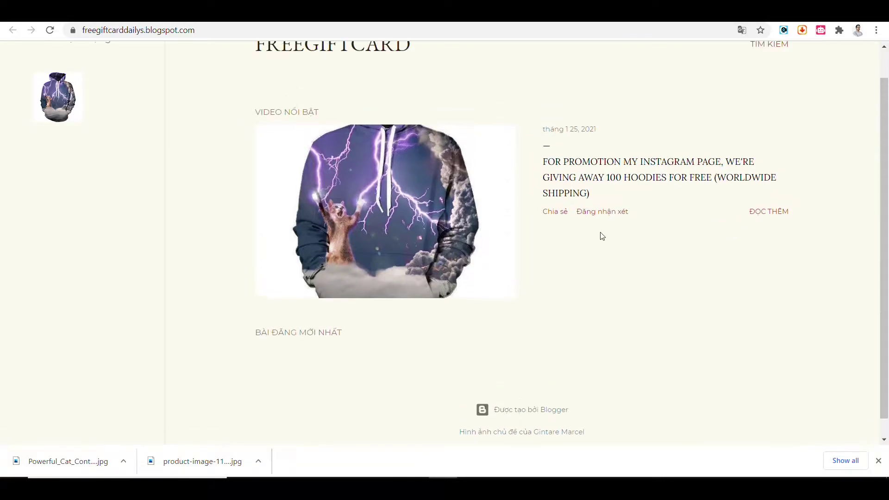
Step: Open the full hoodie giveaway post from the home page, look through it, and return to the Blogger theme page
click(763, 245)
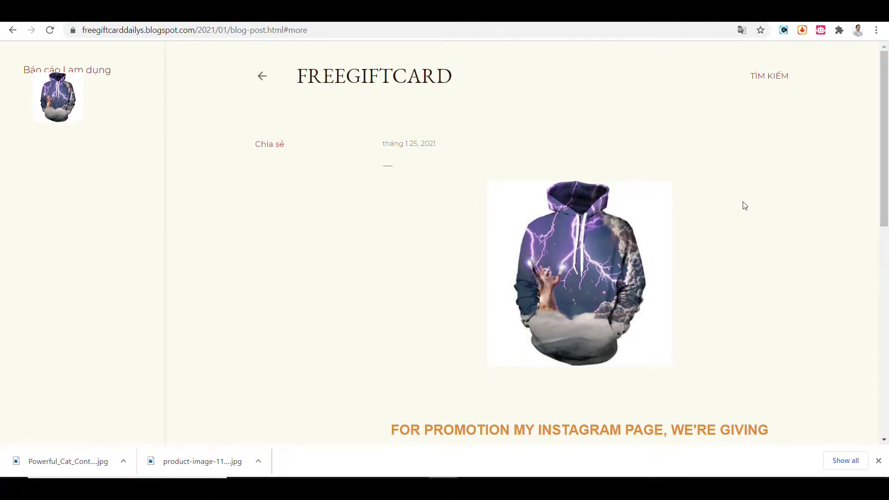
scroll(744, 204, down, 4)
scroll(744, 204, up, 4)
scroll(607, 249, down, 1)
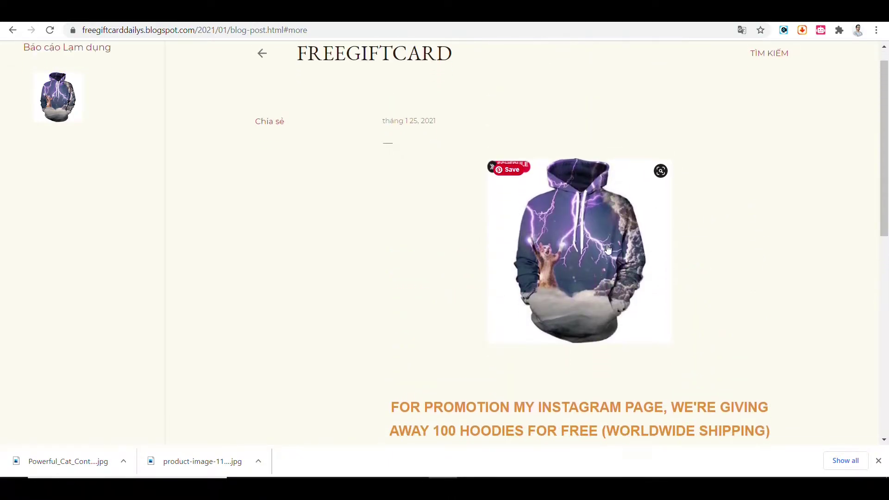
scroll(608, 249, down, 5)
scroll(611, 248, up, 5)
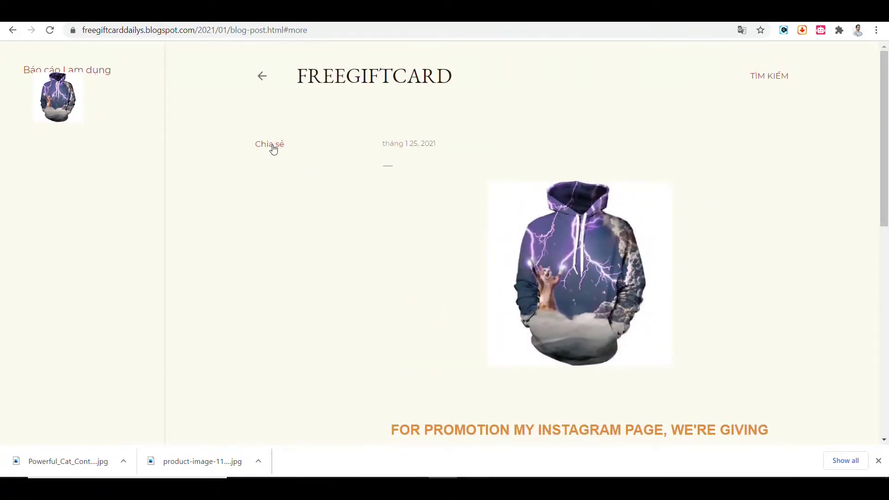
key(alt+Left)
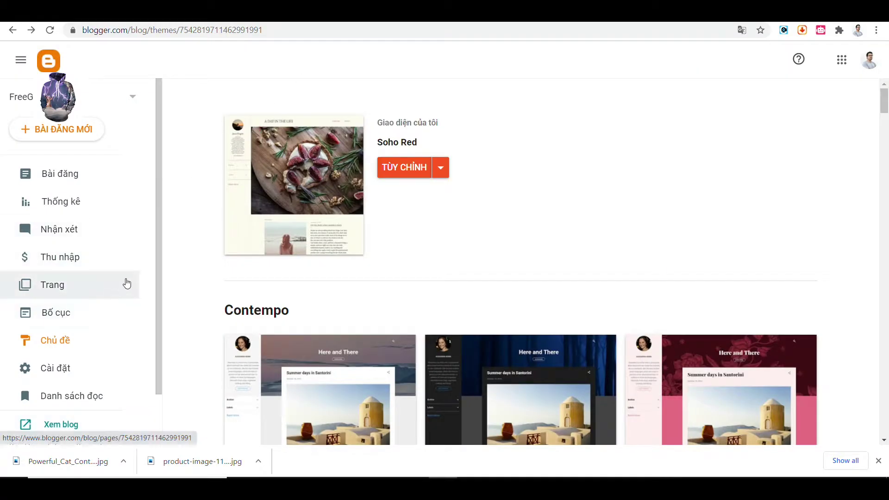
Step: Look through the blog's settings and the posts in its reading list
scroll(113, 293, down, 1)
click(59, 312)
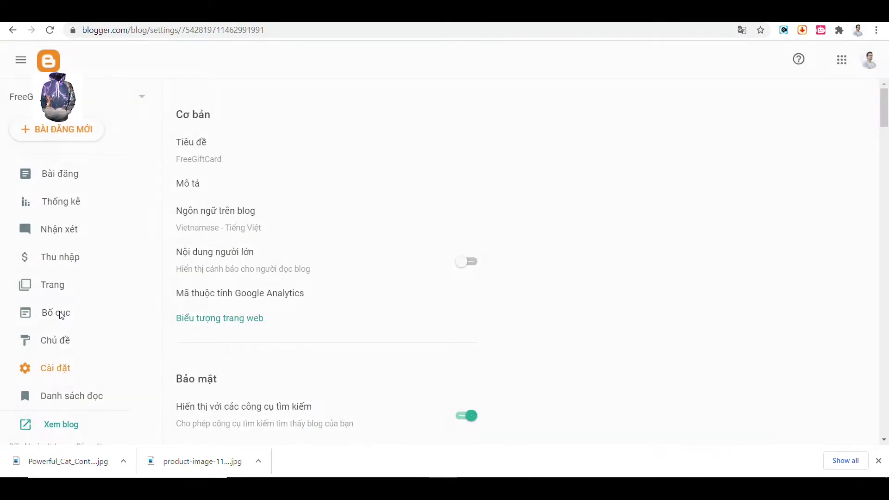
scroll(508, 281, down, 4)
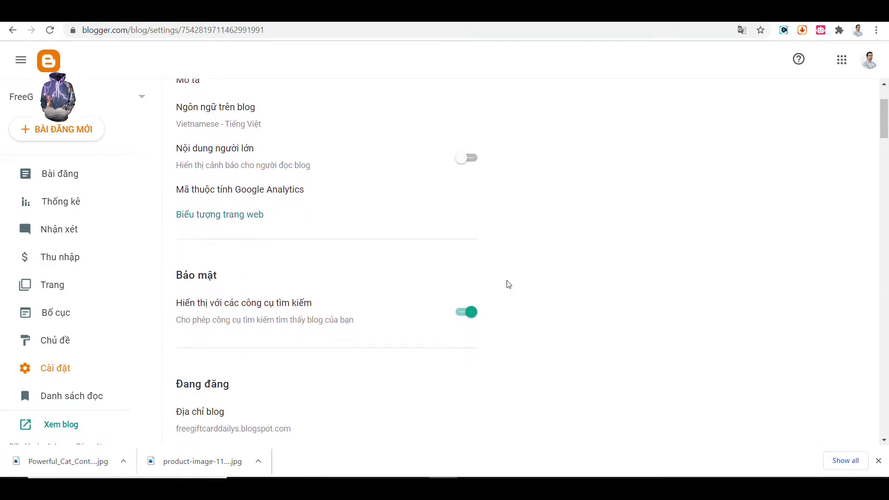
scroll(509, 283, down, 6)
scroll(508, 281, down, 5)
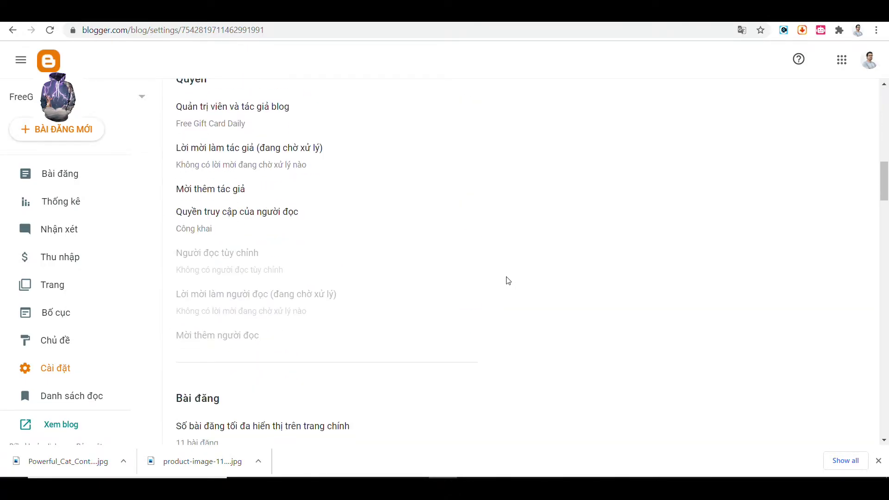
scroll(208, 358, down, 5)
scroll(209, 355, up, 5)
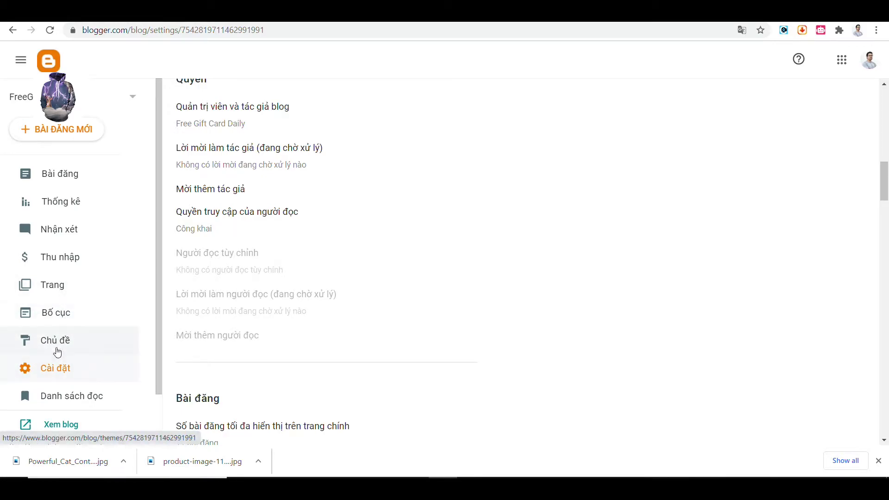
click(62, 401)
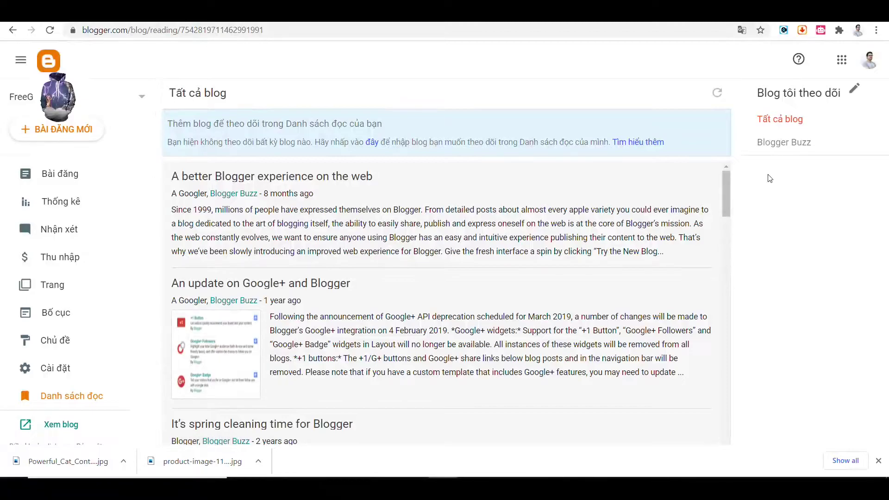
scroll(509, 266, down, 15)
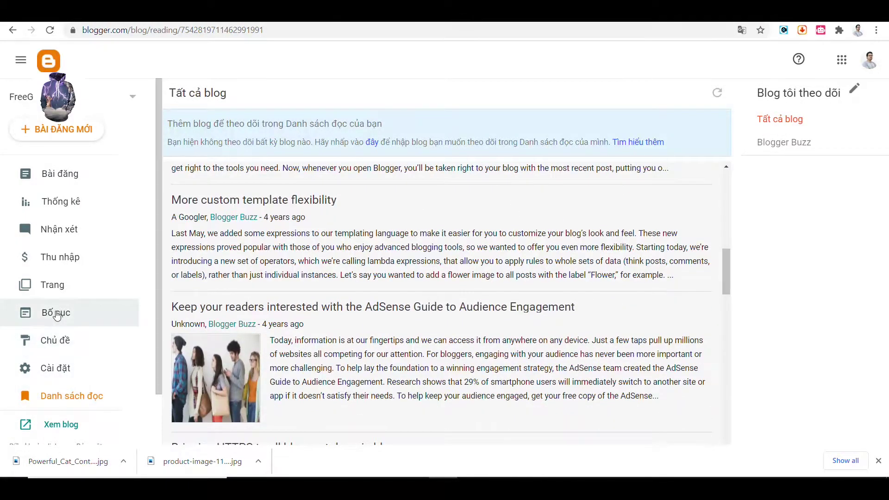
Step: In the blog layout, check the settings of the "Follow by Email" and "Tìm kiếm Blog này" gadgets and close them without changes
click(57, 312)
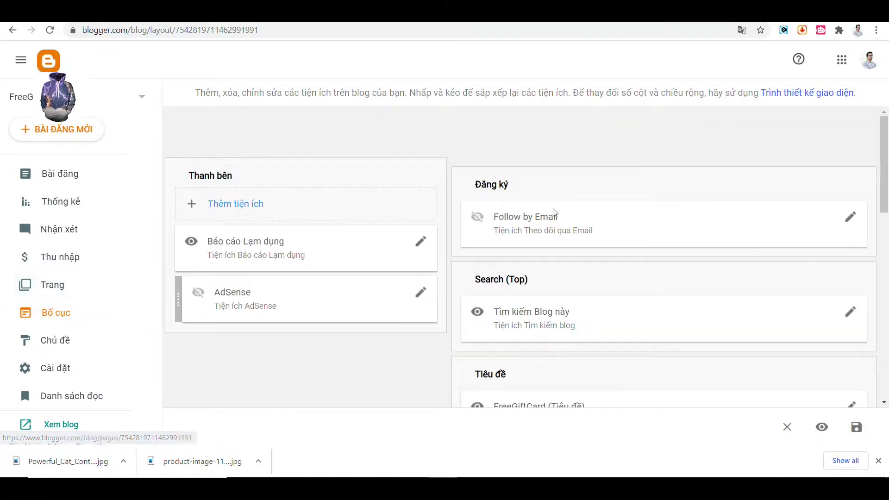
click(852, 222)
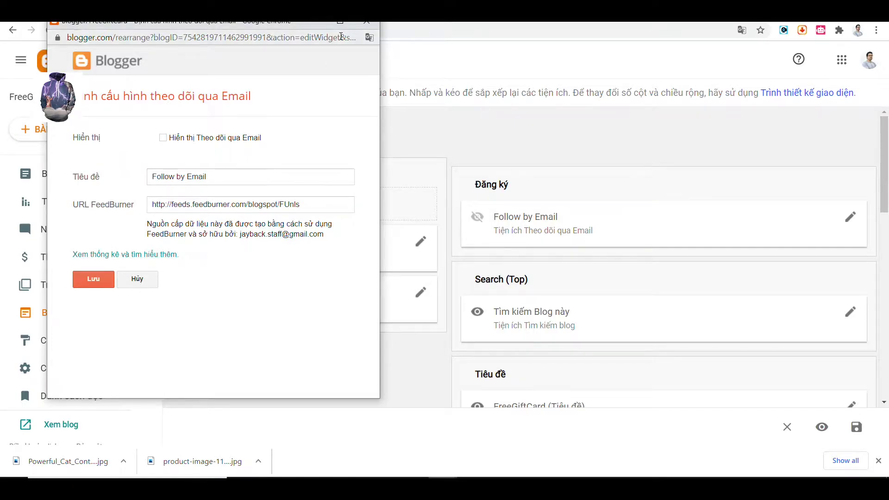
click(367, 22)
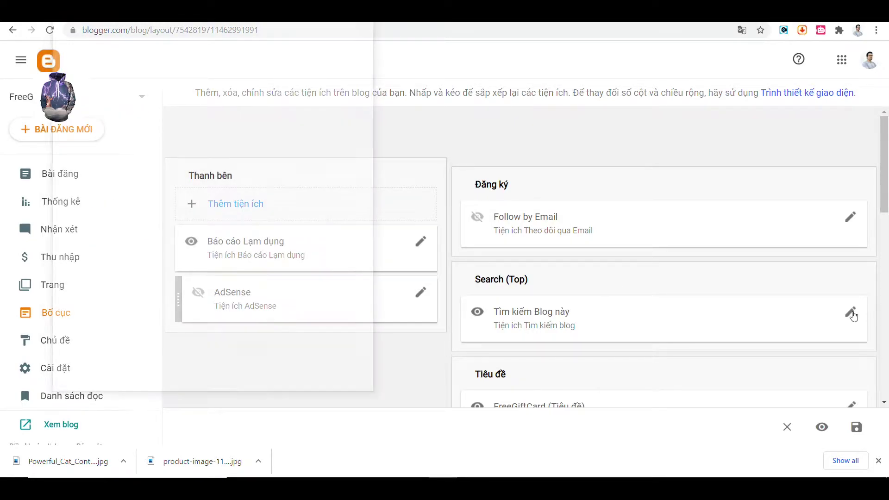
click(850, 311)
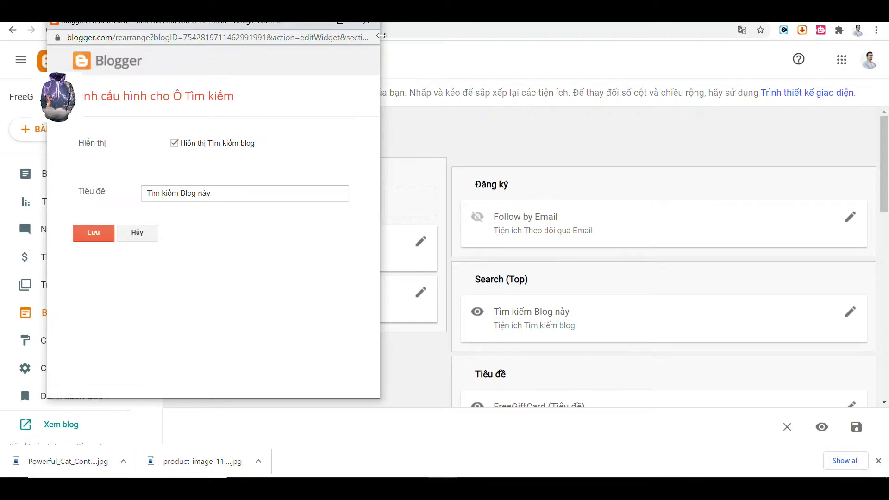
click(367, 21)
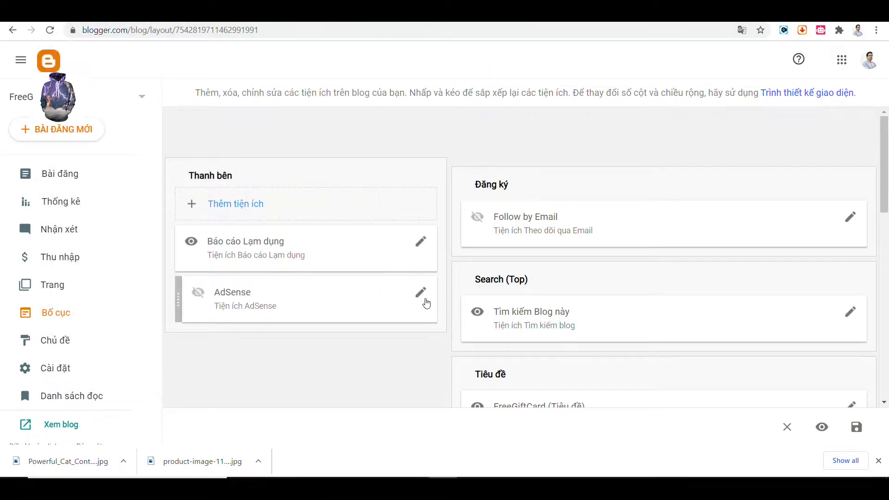
Step: Remove the AdSense gadget from the layout's sidebar and look over the remaining layout sections
click(421, 295)
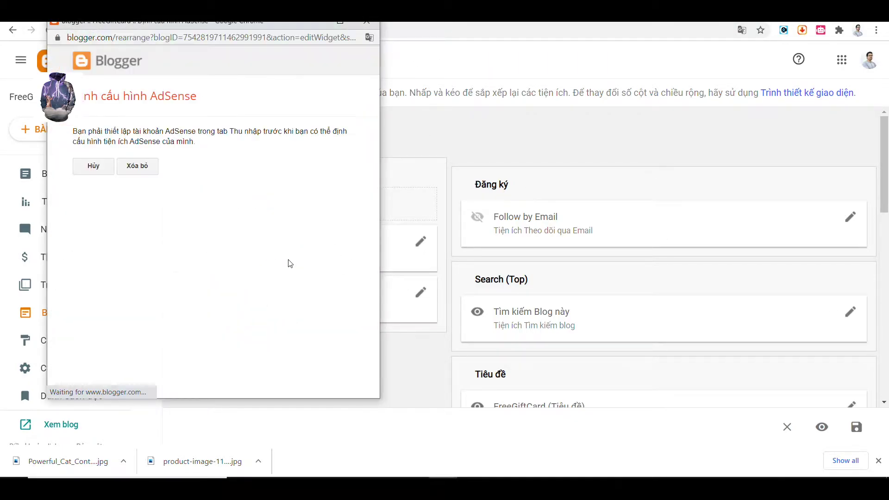
click(146, 175)
click(271, 115)
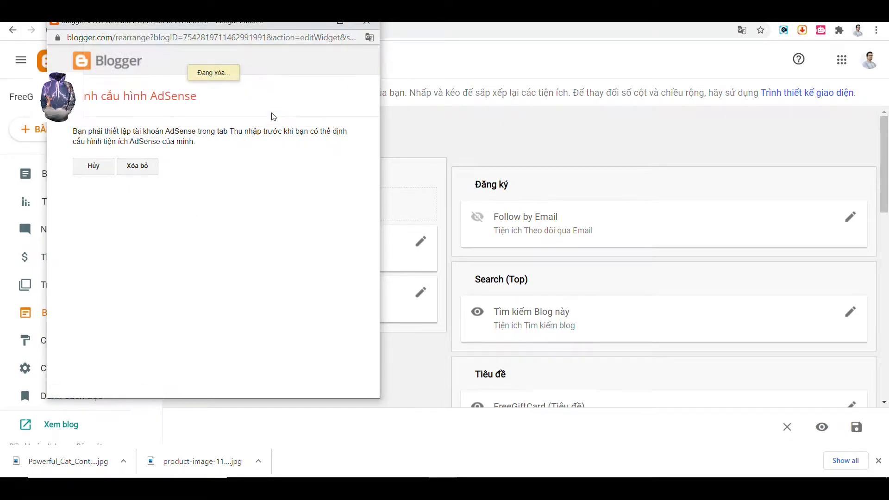
scroll(515, 272, down, 4)
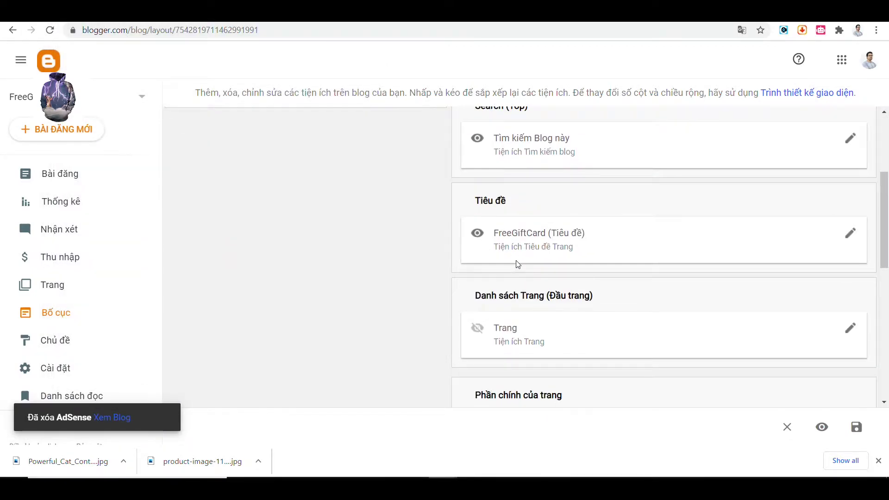
scroll(762, 332, down, 4)
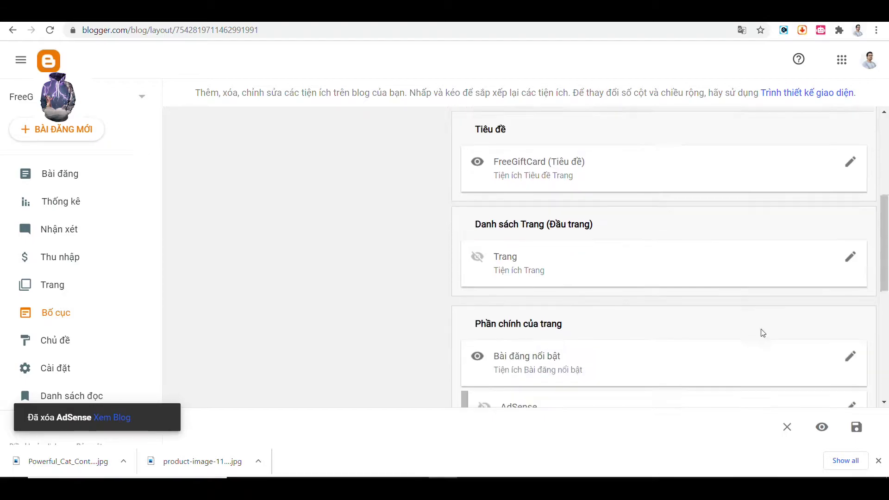
scroll(669, 300, down, 5)
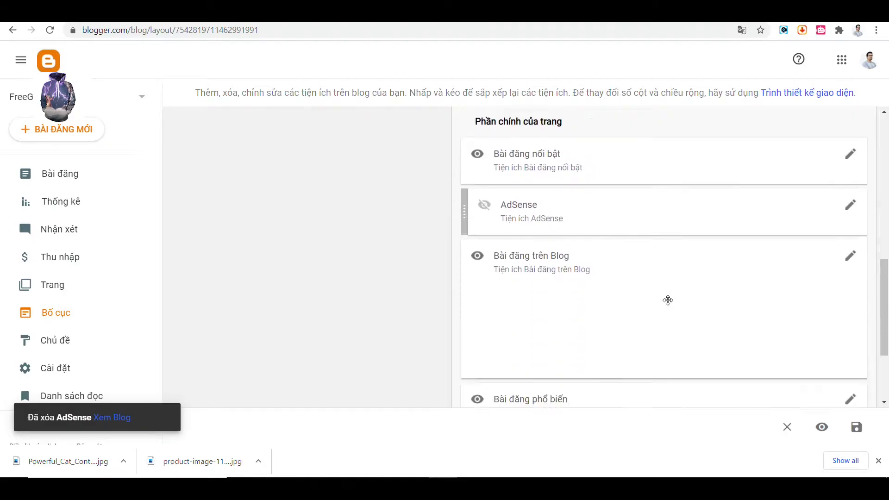
scroll(661, 303, up, 15)
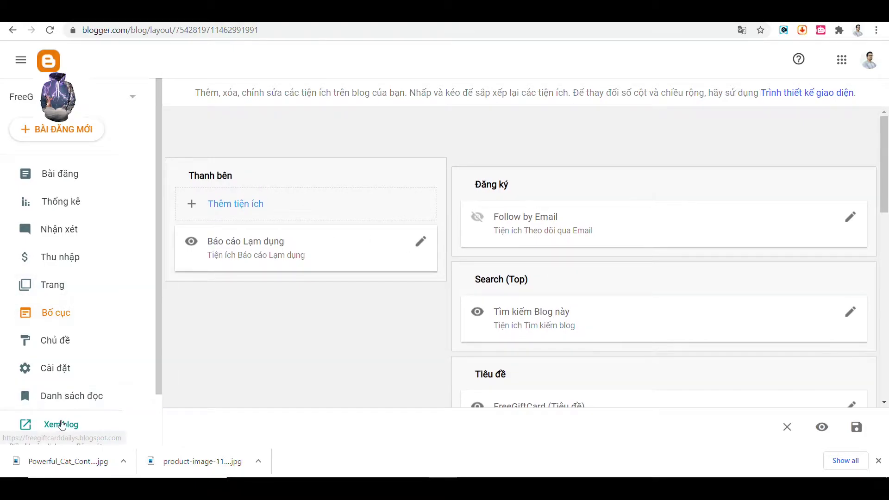
Step: View the live blog and open the full giveaway post to check its hoodie image, headline and "Get Access Now" button
click(58, 424)
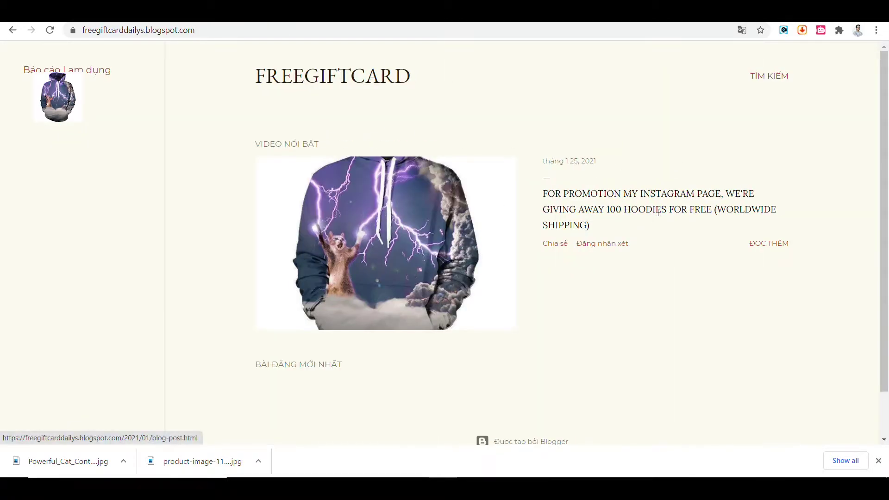
click(794, 244)
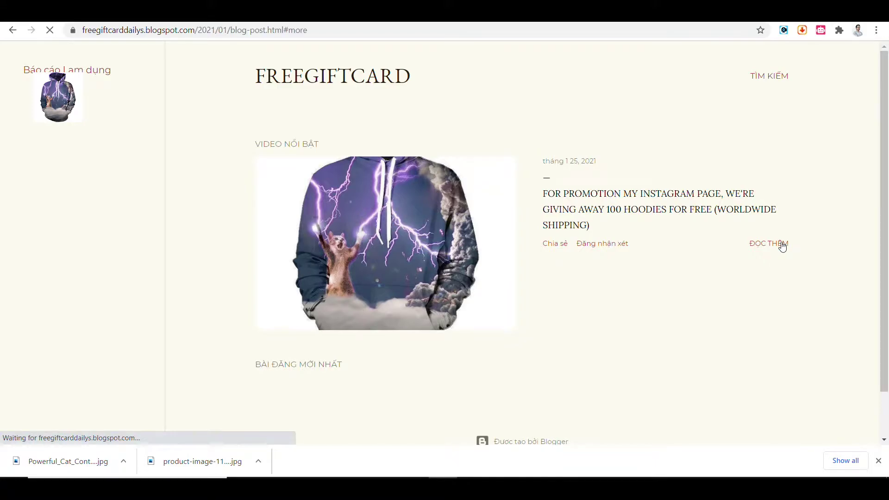
scroll(822, 190, down, 4)
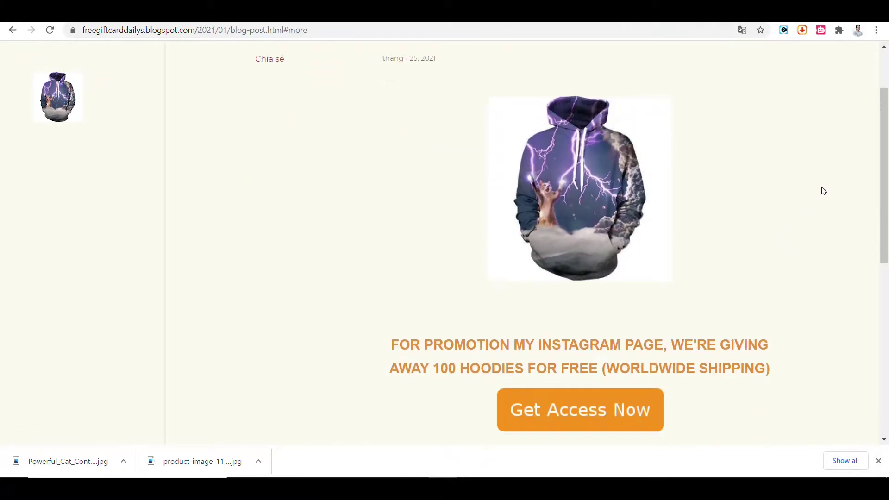
scroll(822, 190, up, 3)
scroll(823, 190, up, 1)
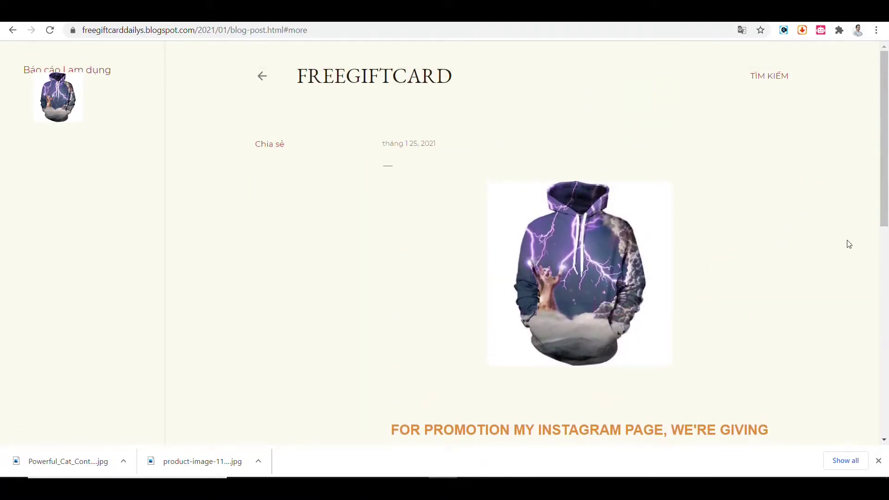
scroll(678, 246, down, 5)
scroll(678, 246, up, 4)
scroll(679, 248, down, 4)
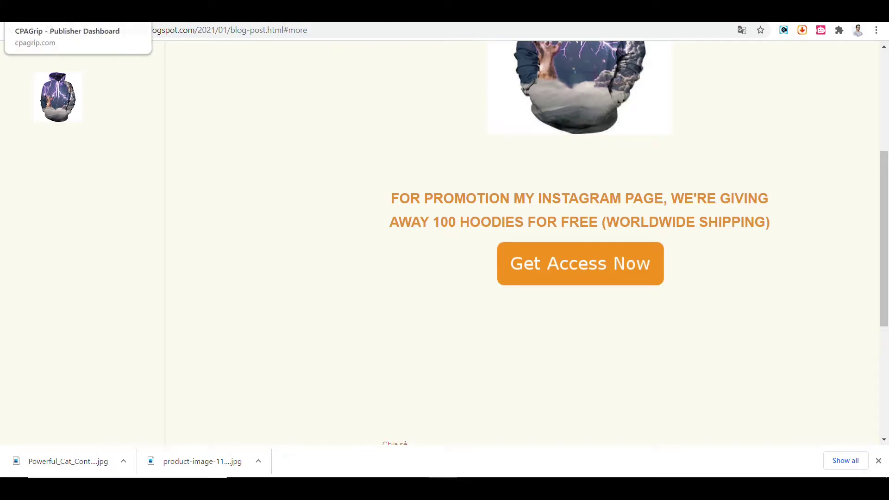
Step: Switch to the CPAGrip publisher dashboard and open the URL / File Locker manager
click(56, 14)
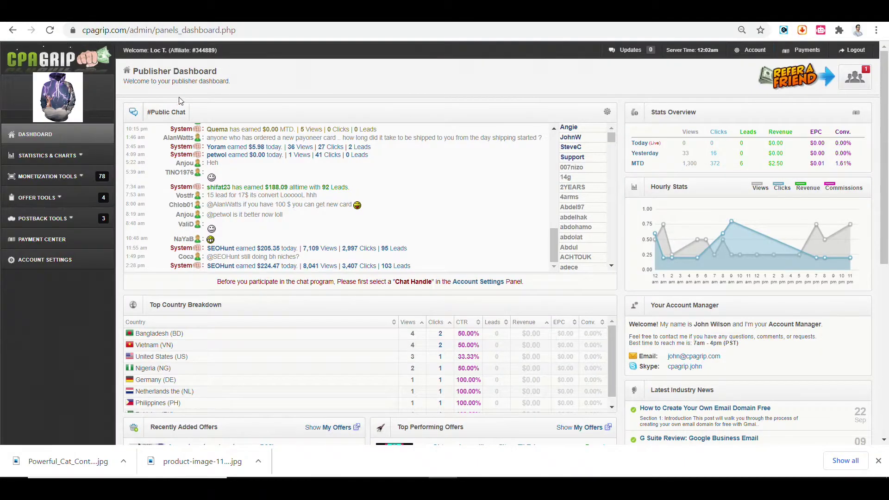
click(62, 178)
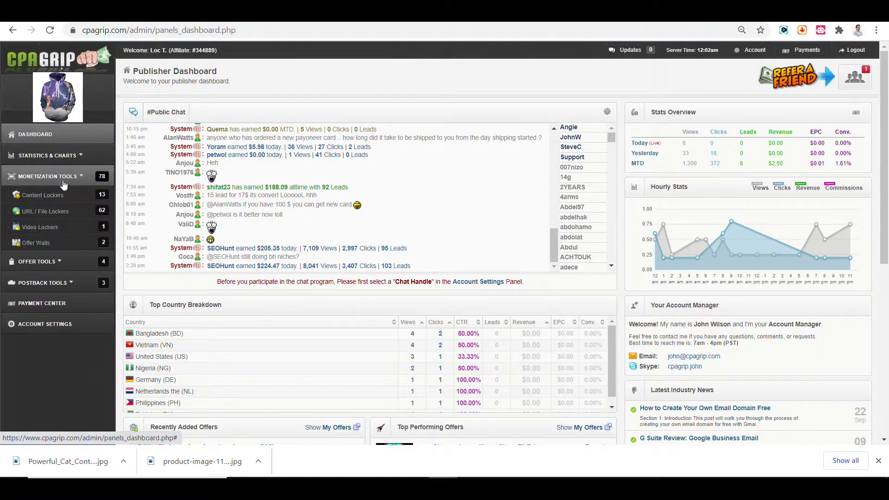
click(65, 213)
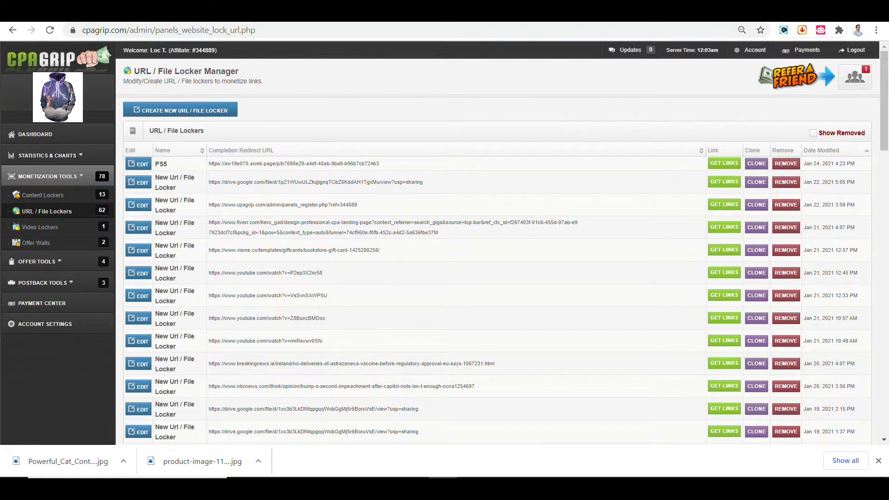
Step: Open AWeber's landing pages list in a new browser tab
key(ctrl+t)
text(w)
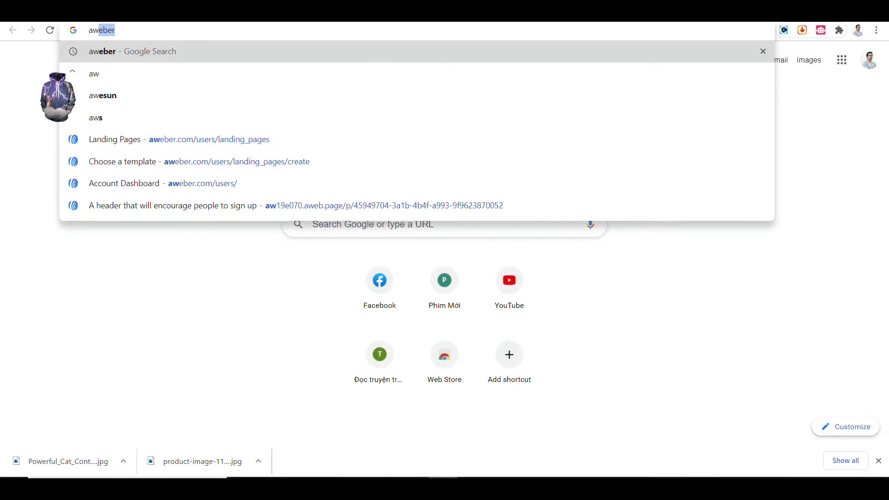
click(239, 146)
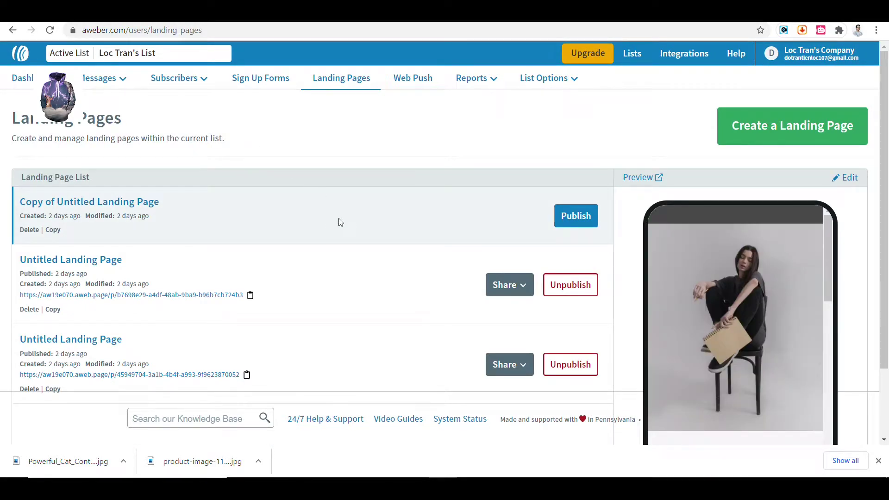
Step: Open the first published Untitled Landing Page, dismiss the notification, and select the page's web address for copying
scroll(338, 222, down, 2)
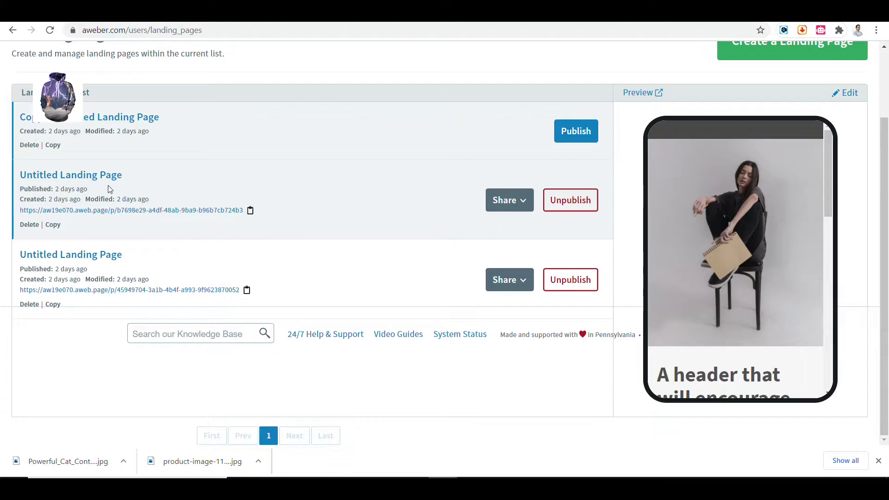
click(136, 211)
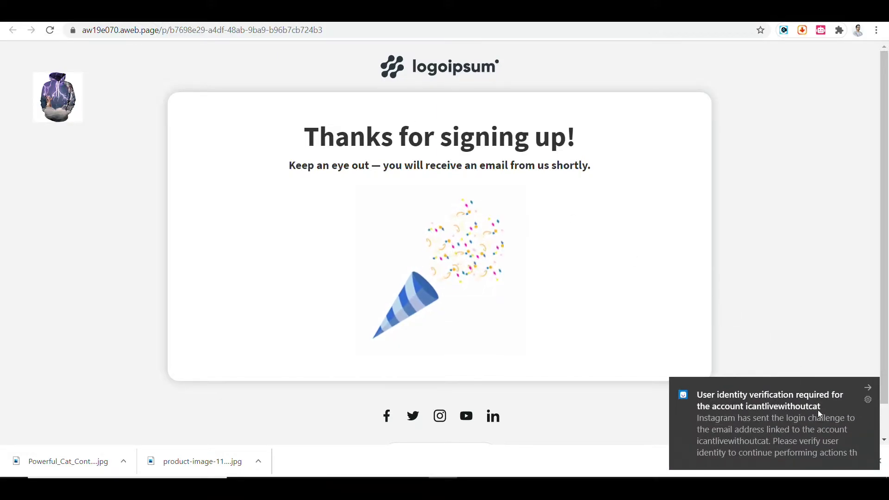
click(869, 387)
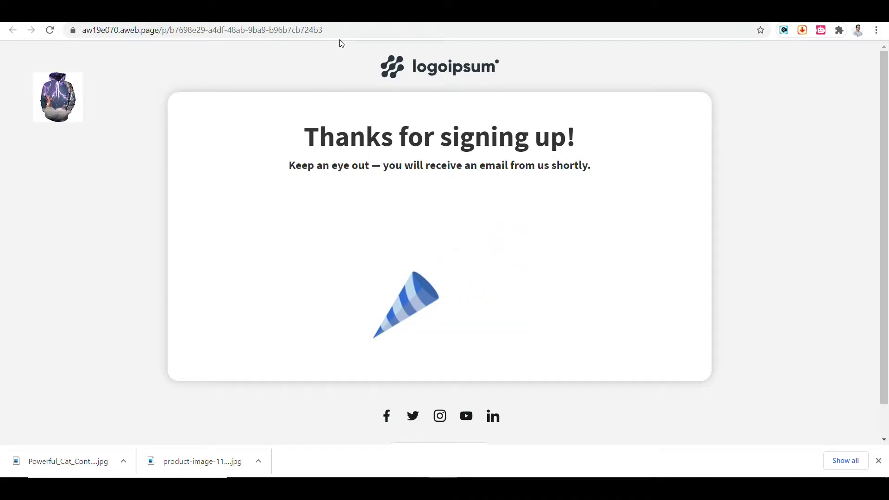
click(354, 31)
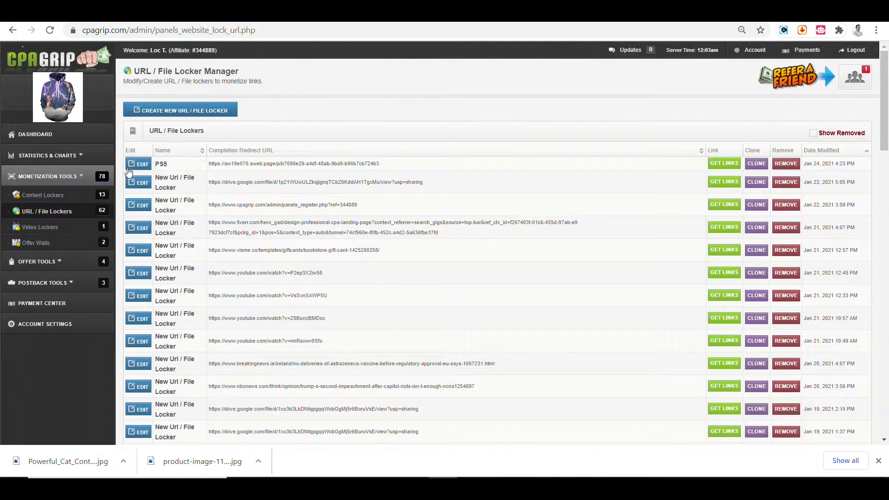
Step: Switch to CPAGrip, start a new URL / File locker by agreeing to the terms, and paste the landing page address as its locked URL
click(208, 115)
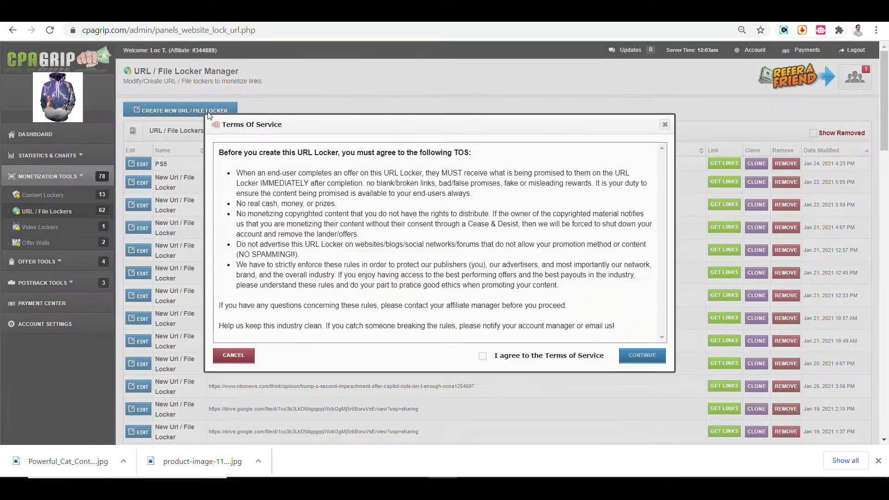
click(483, 356)
click(644, 357)
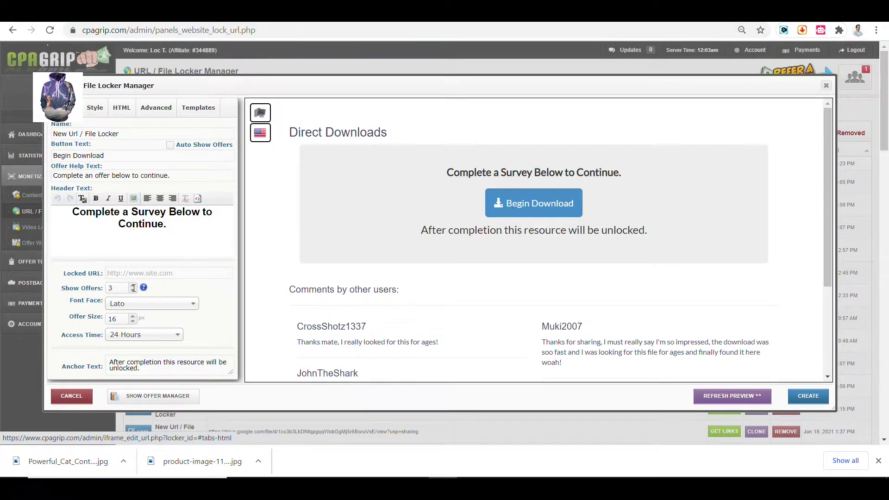
click(140, 273)
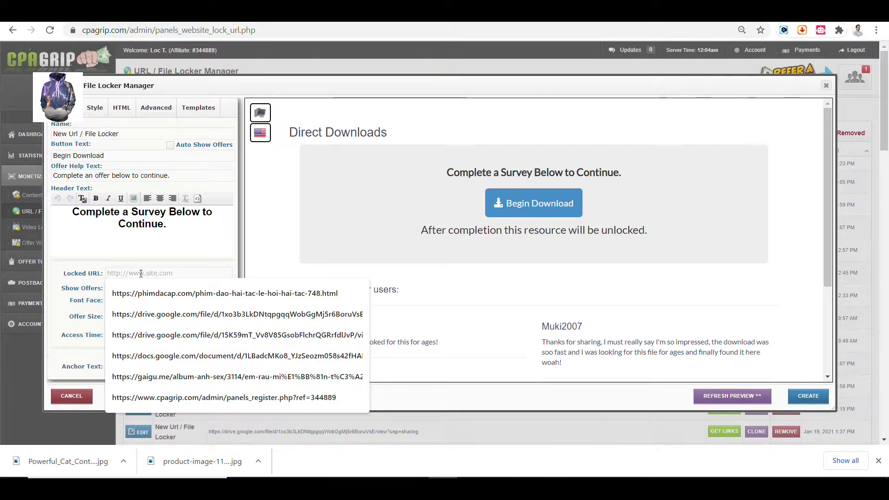
key(ctrl+v)
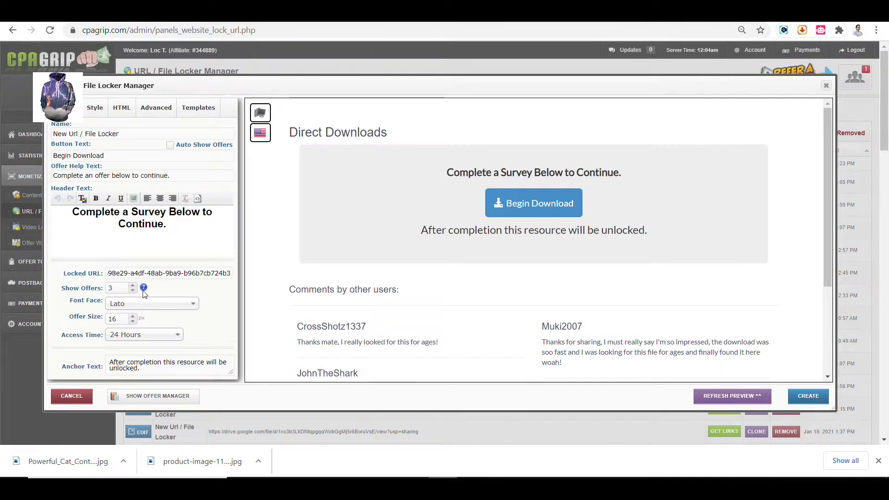
Step: Try showing 10 offers in the locker and expand the preview's offer list
click(131, 285)
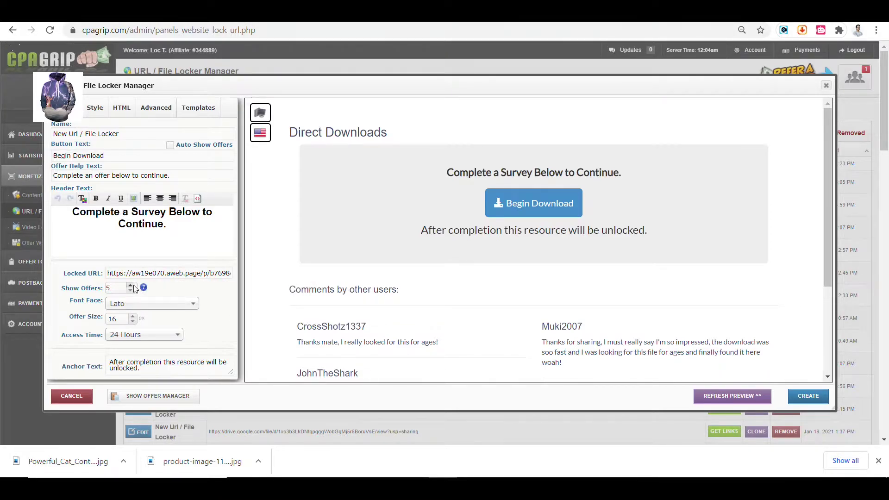
click(132, 285)
click(504, 216)
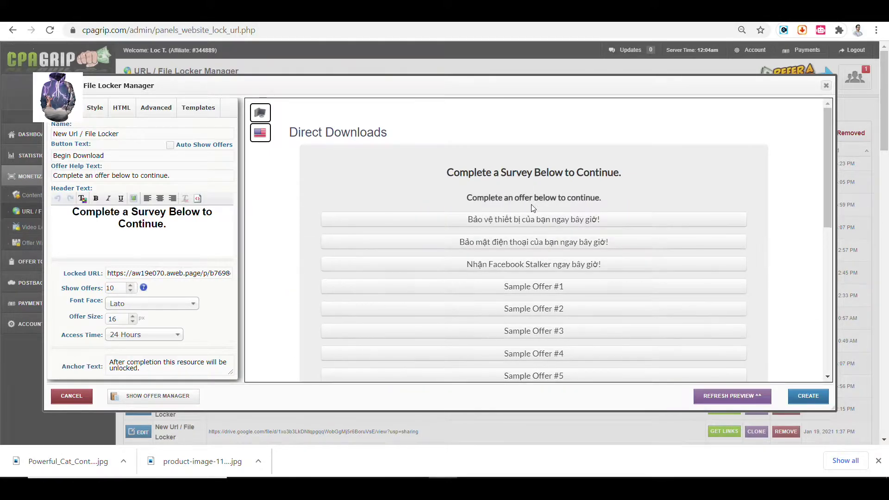
scroll(530, 204, down, 3)
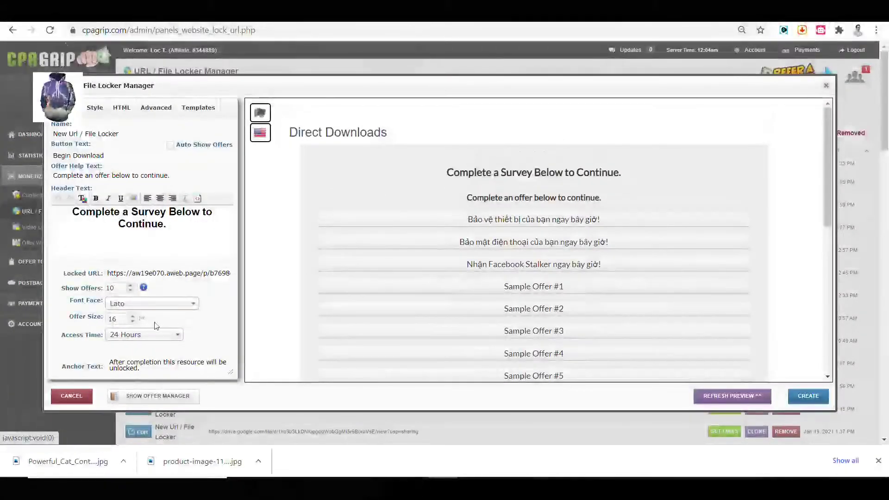
Step: Set the number of shown offers to 5 and check the offer list in the preview
key(BackSpace)
key(BackSpace)
text(5)
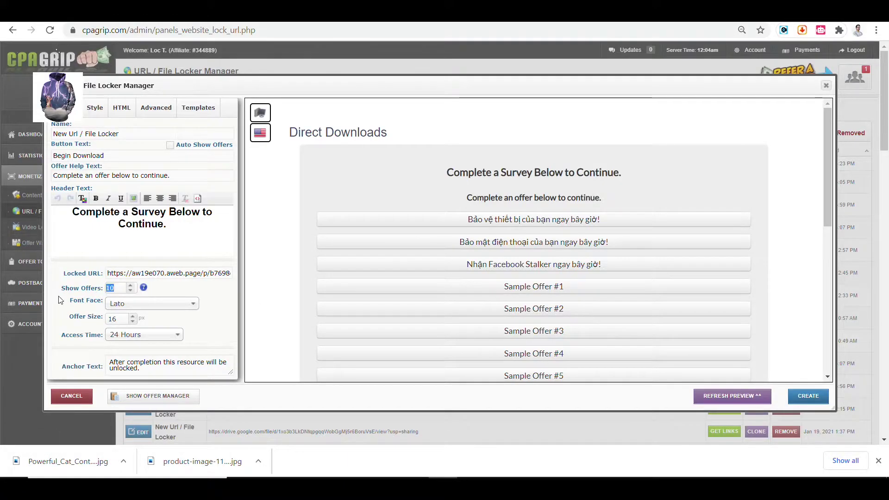
click(570, 205)
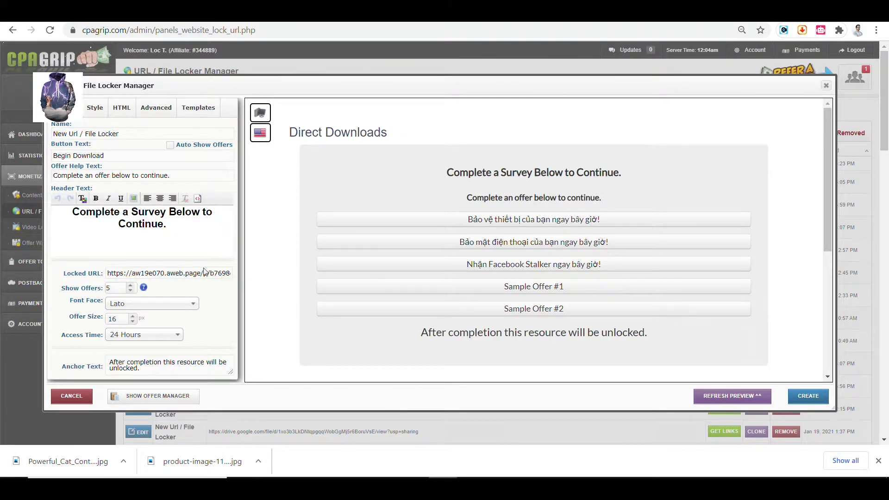
Step: Look through the locker's built-in templates
click(199, 107)
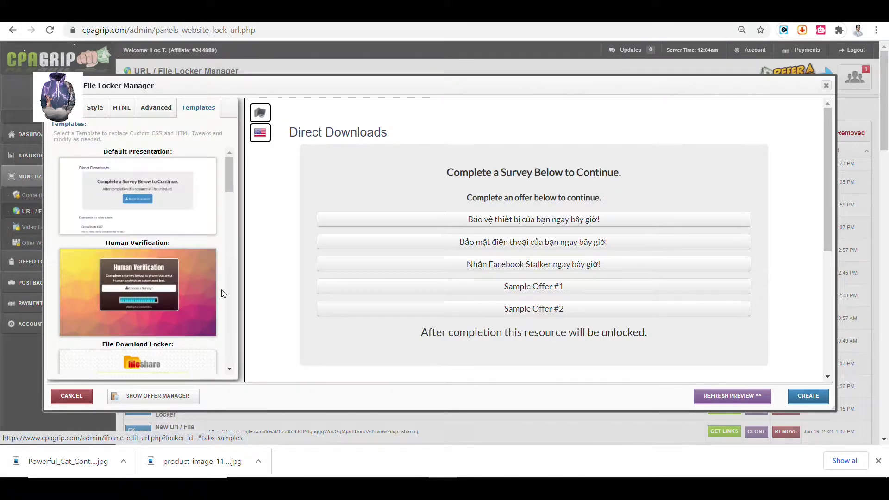
scroll(223, 289, down, 5)
scroll(222, 289, down, 3)
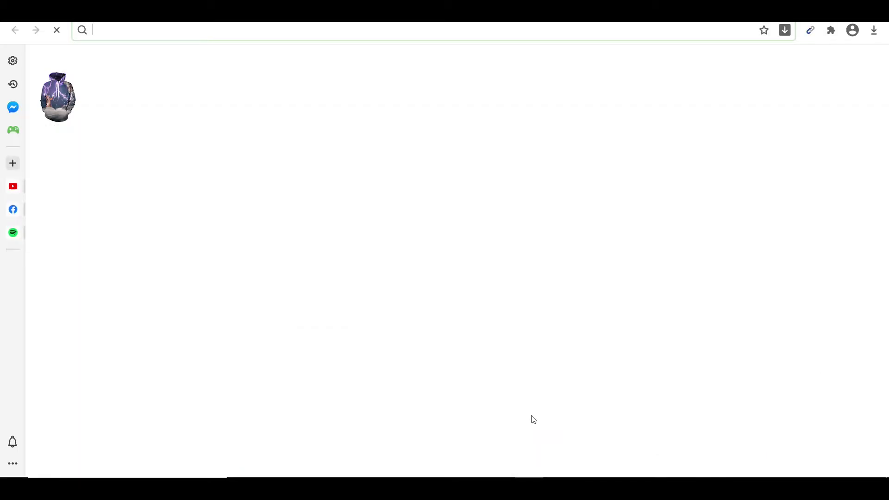
Step: Switch to the Cốc Cốc browser, open cpagriptemplates.com, and go to page 2 of its template posts, closing the ad
text(cpagriptemplates.com)
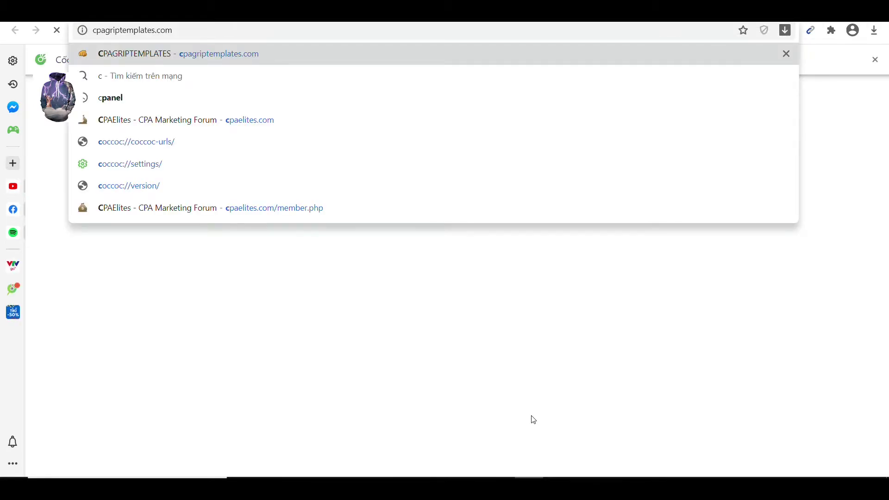
key(Return)
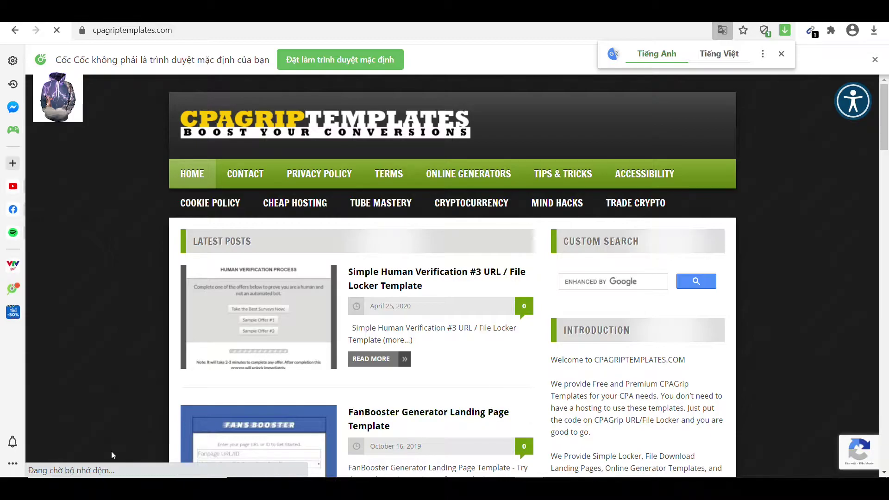
scroll(350, 193, down, 15)
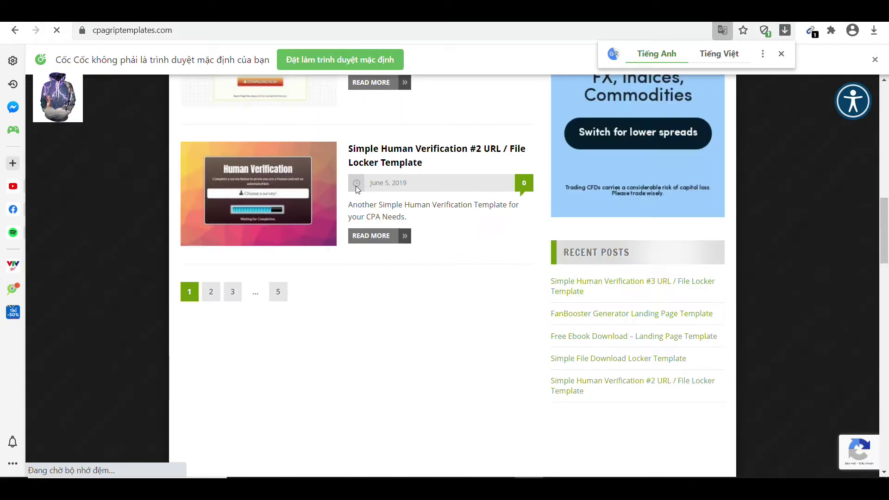
click(211, 293)
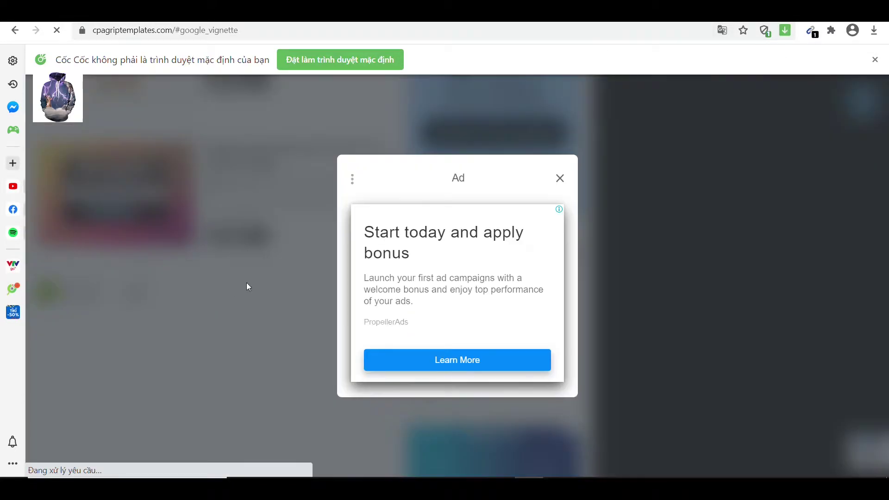
click(560, 178)
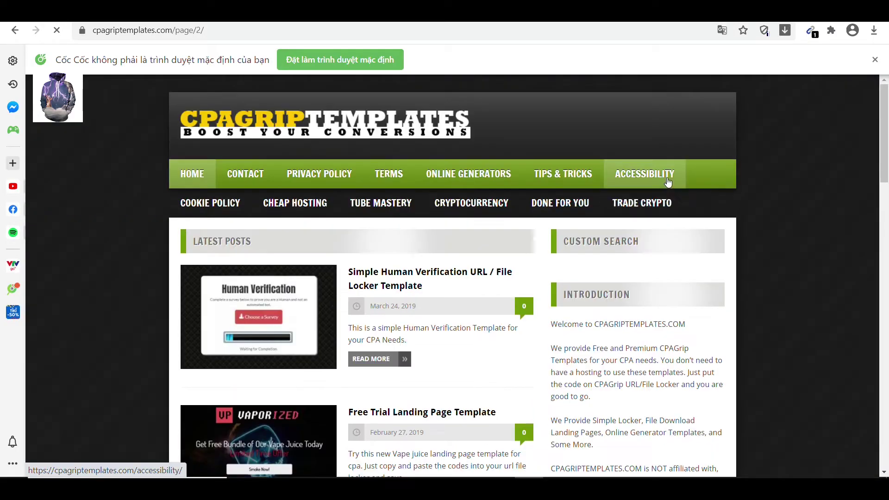
Step: Browse on to page 5 of the template posts and open the Tee Giveaway Landing Page Template
scroll(145, 268, down, 9)
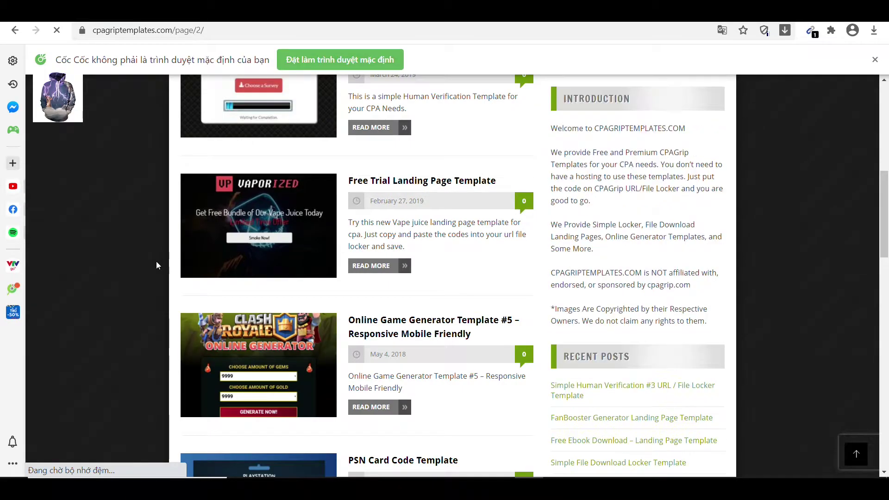
scroll(156, 262, down, 5)
scroll(224, 308, down, 6)
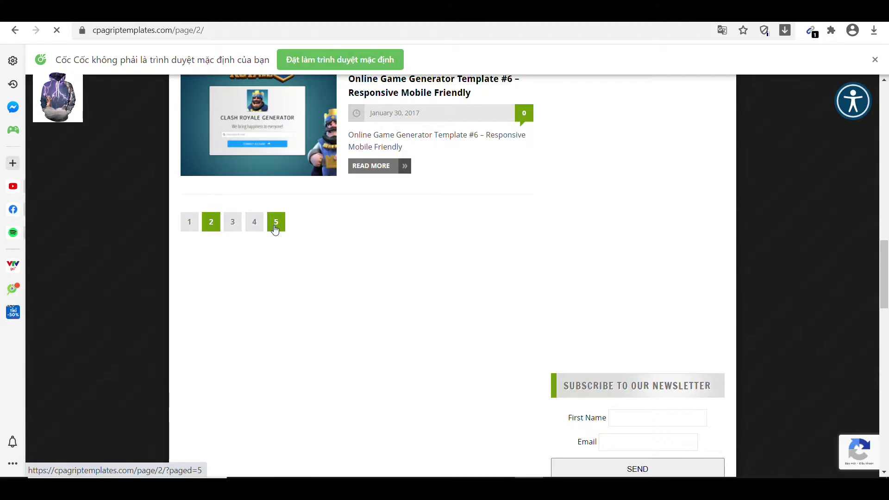
click(275, 227)
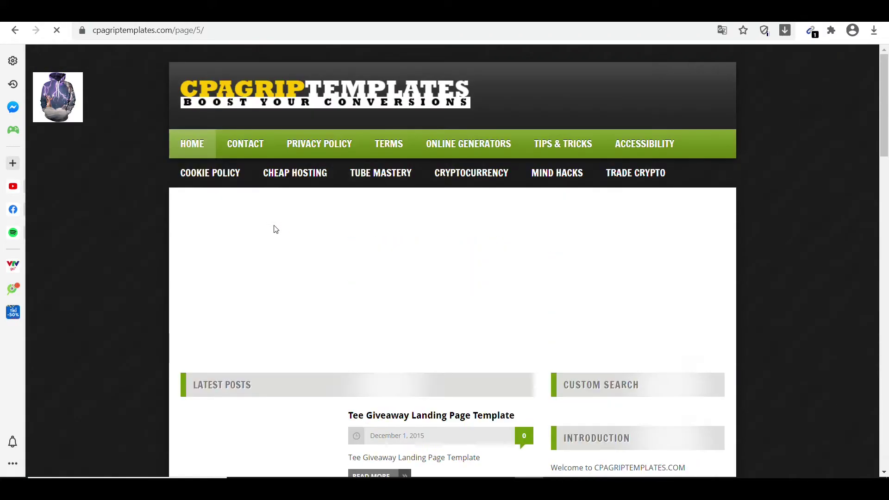
scroll(190, 250, down, 3)
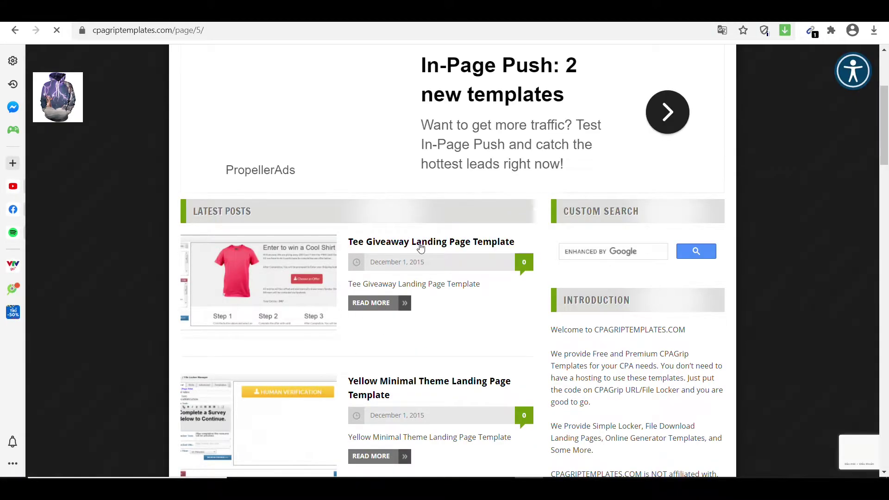
click(448, 245)
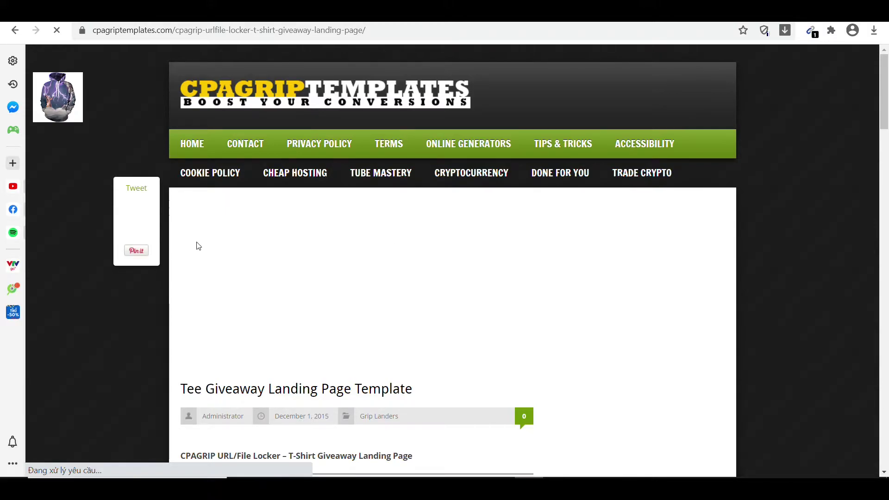
Step: Copy the tee giveaway template's Custom CSS code and replace the CPAGrip locker's Custom CSS with it
scroll(74, 259, down, 10)
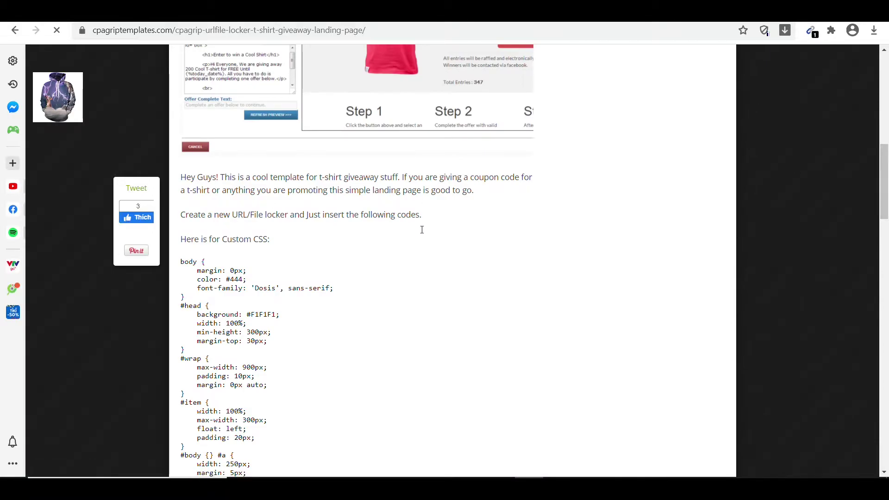
scroll(393, 234, down, 3)
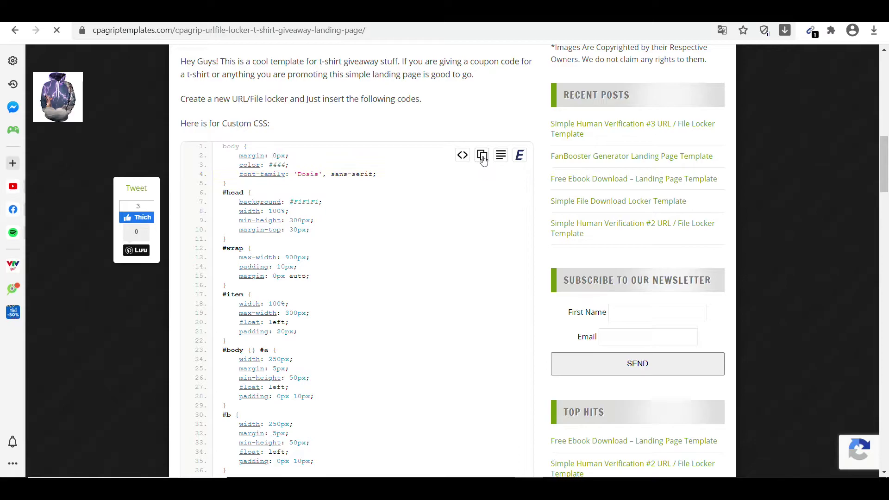
click(482, 156)
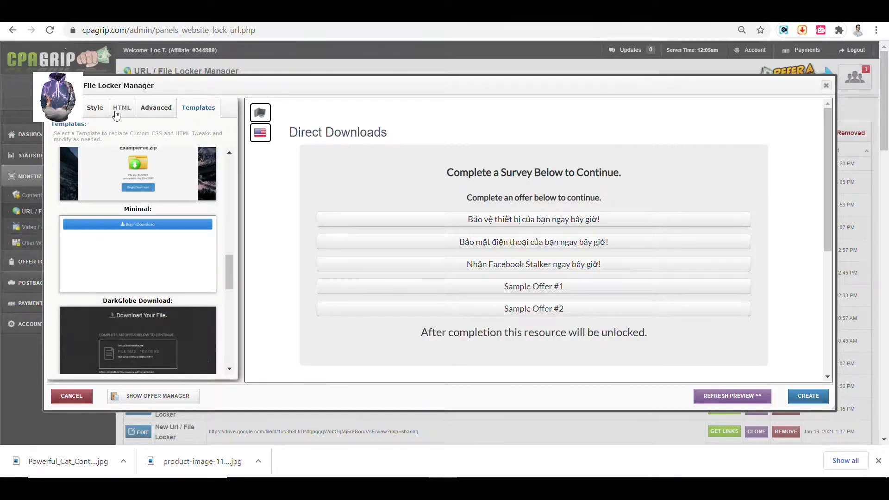
click(95, 108)
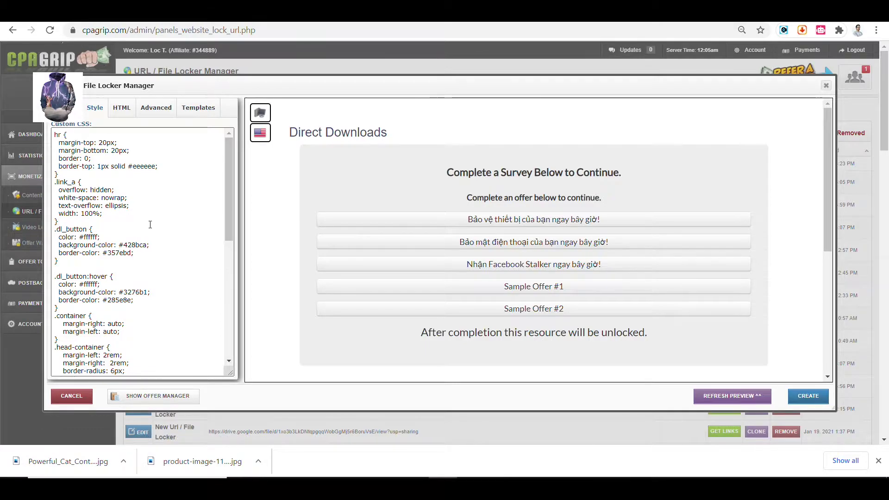
click(150, 225)
key(ctrl+a)
key(ctrl+v)
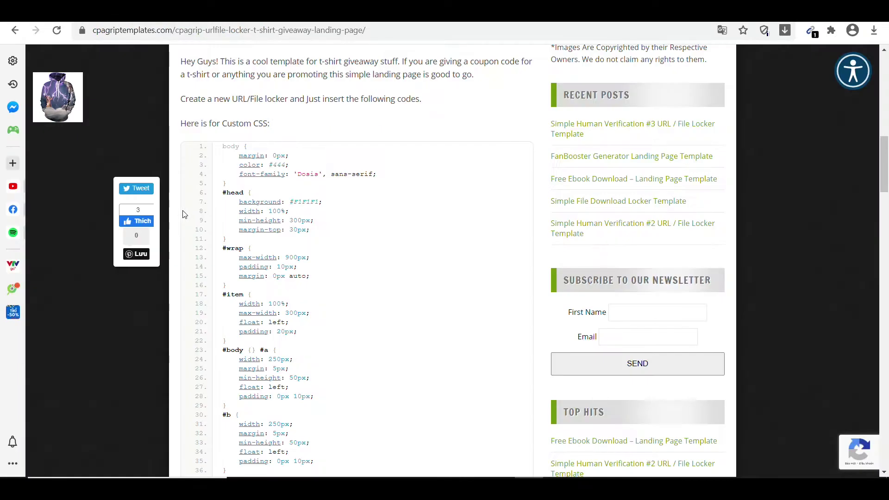
Step: Copy the tee giveaway template's Custom HTML code and replace the CPAGrip locker's Custom HTML with it
scroll(393, 252, down, 13)
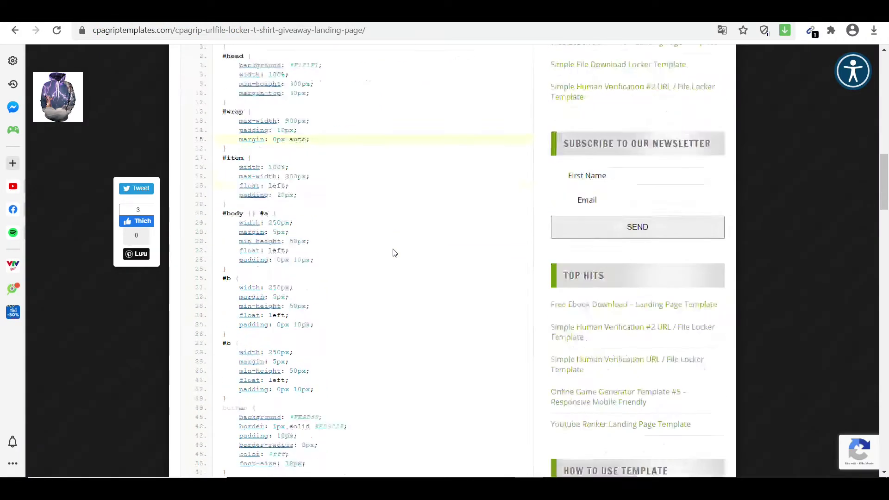
scroll(394, 251, down, 20)
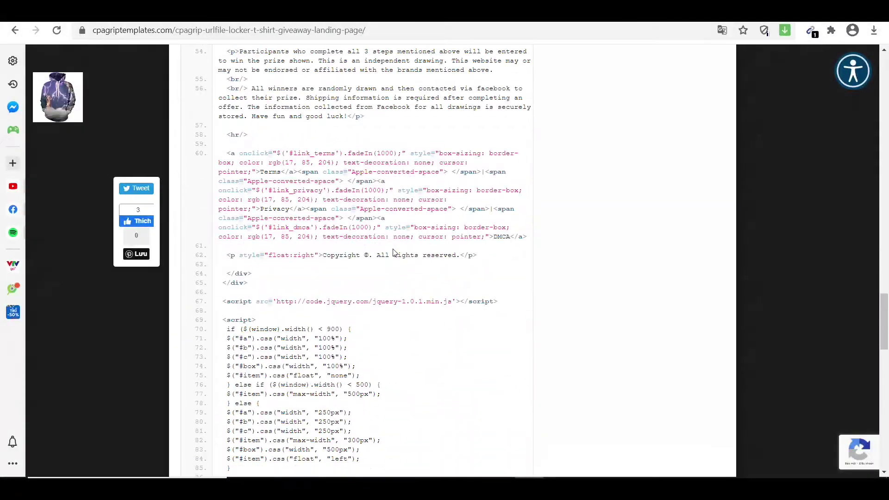
scroll(394, 252, down, 5)
scroll(393, 252, up, 18)
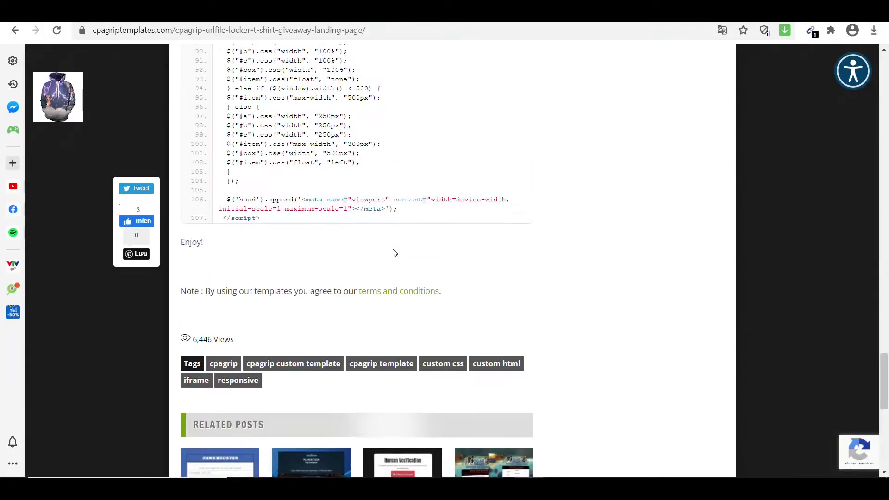
scroll(394, 252, up, 13)
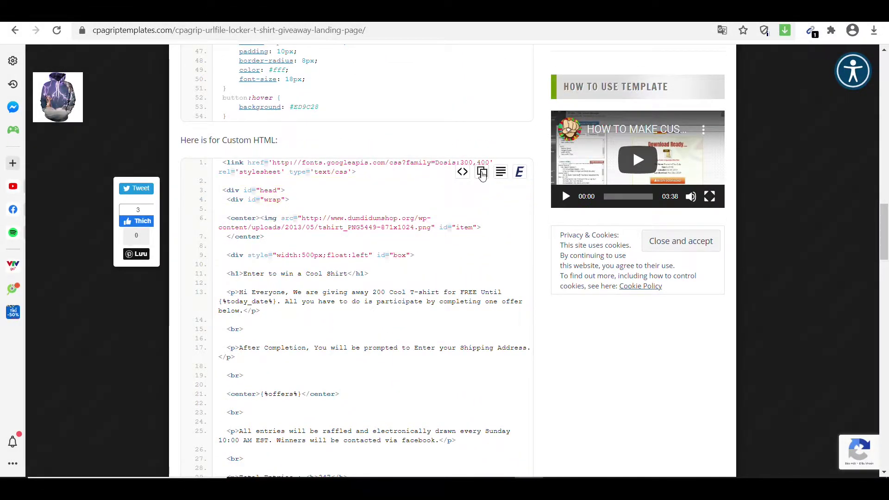
key(alt+Tab)
click(121, 111)
click(126, 200)
key(ctrl+a)
key(ctrl+v)
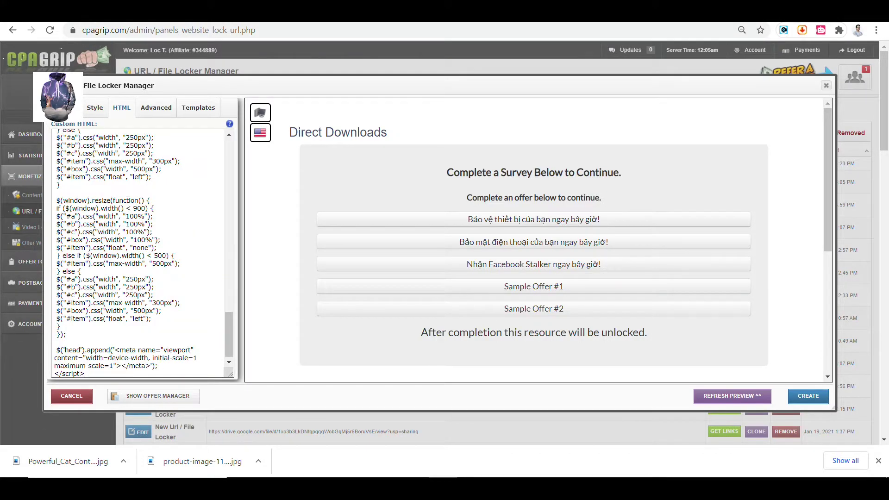
Step: Refresh the locker preview and return to the image tag at the start of the Custom HTML
click(711, 400)
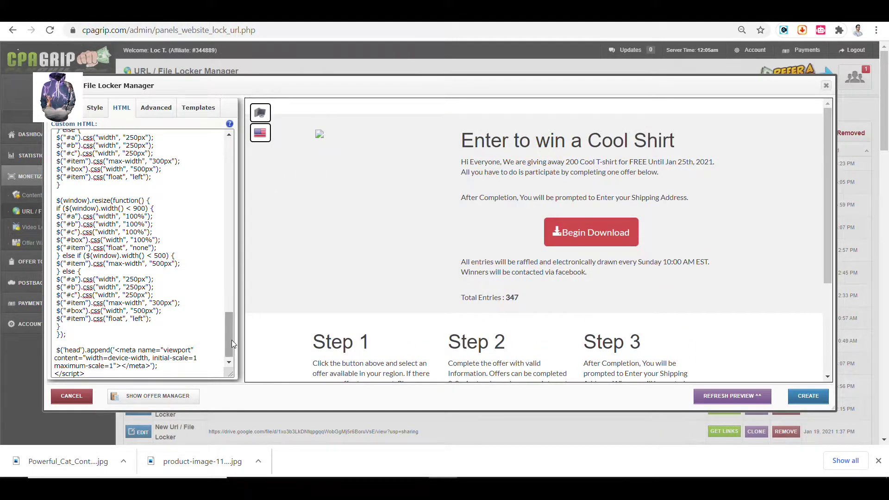
drag(231, 340, 253, 170)
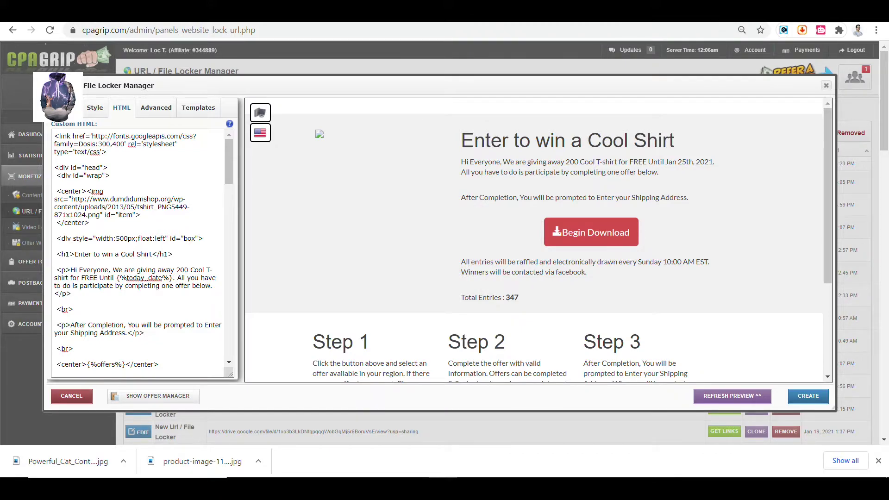
Step: Open Imgur in a new browser tab through the imgur.com/gallery/ZCK53 suggestion and start a new post
key(ctrl+Tab)
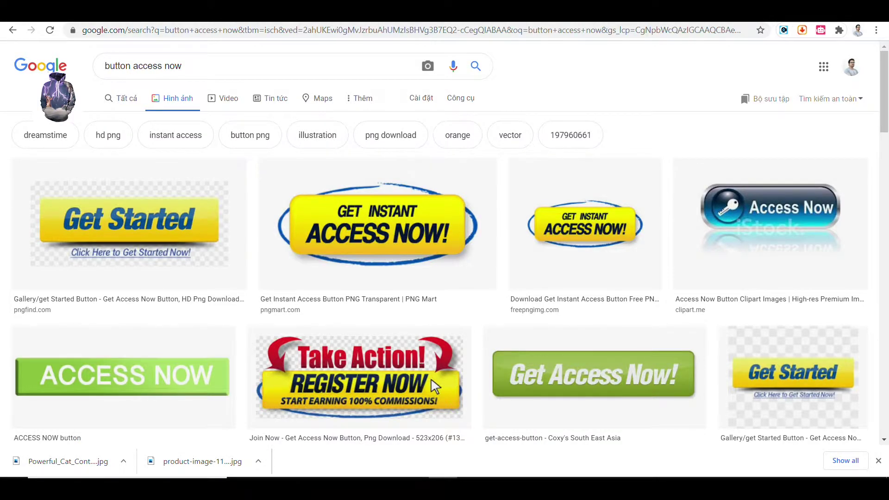
key(ctrl+t)
text(i)
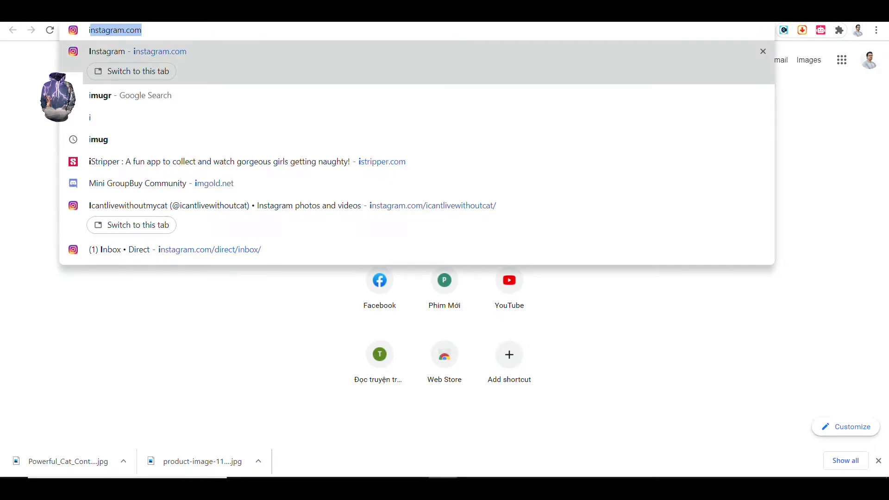
text(mug)
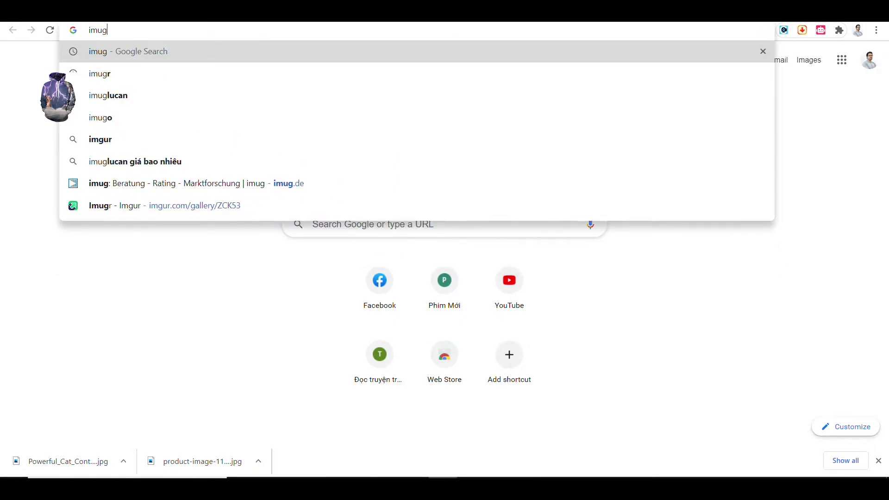
click(262, 207)
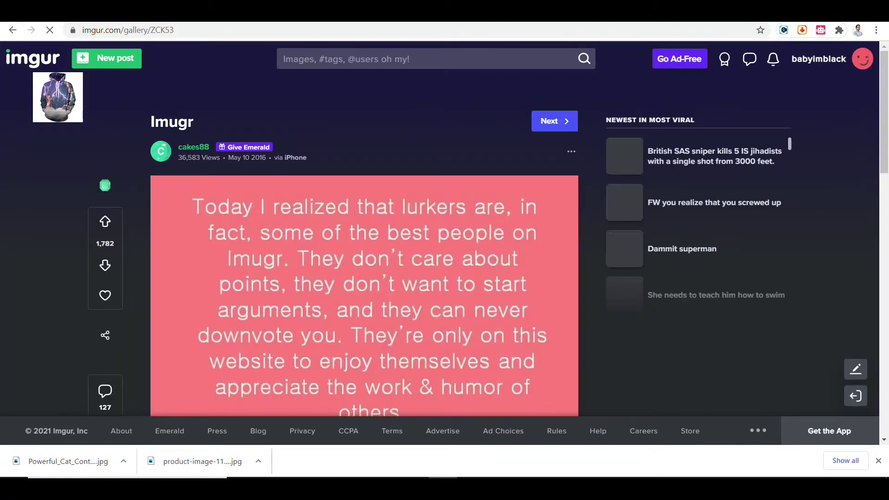
click(117, 61)
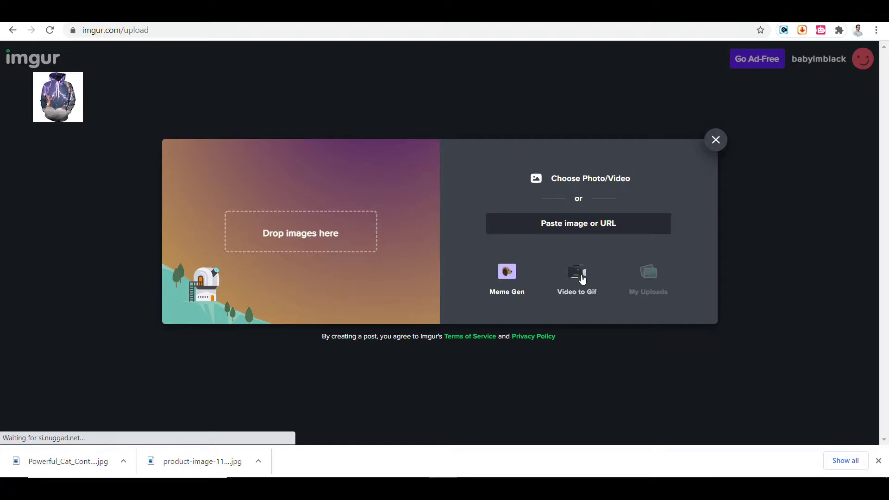
Step: Upload the downloaded Powerful_Cat_Cont....jpg hoodie image to the new Imgur post
click(716, 139)
click(131, 66)
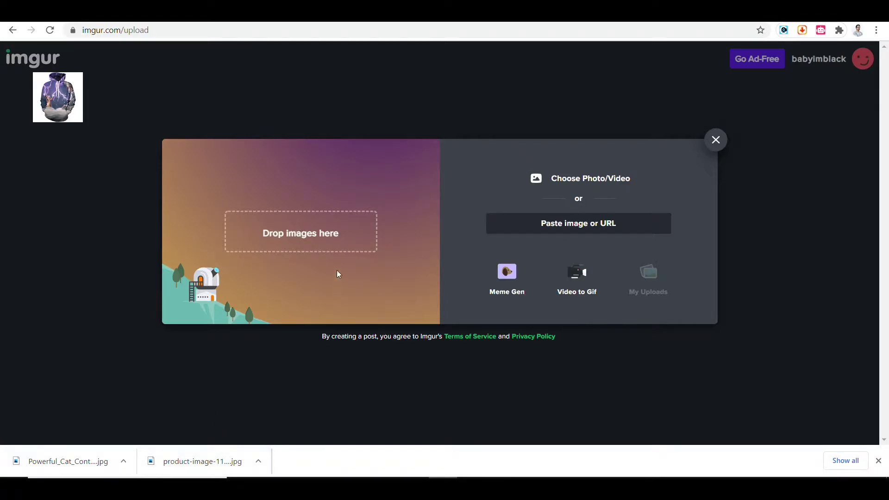
drag(89, 464, 318, 222)
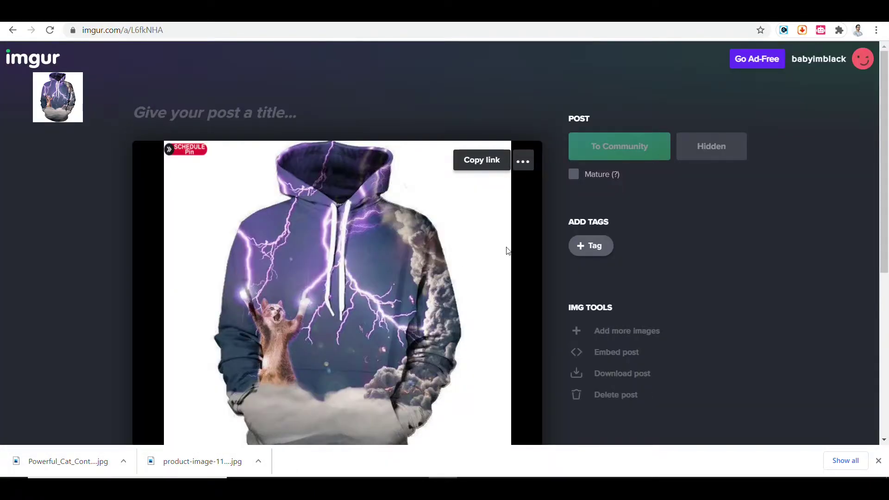
scroll(691, 197, down, 1)
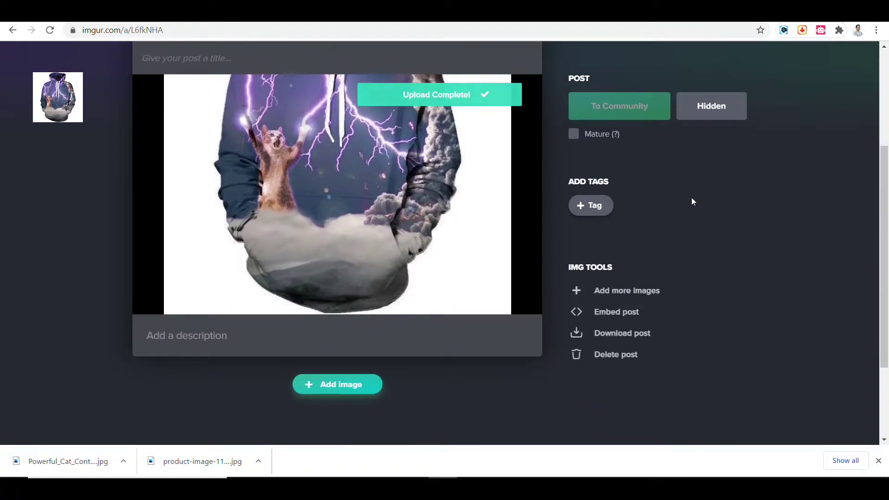
scroll(691, 197, up, 1)
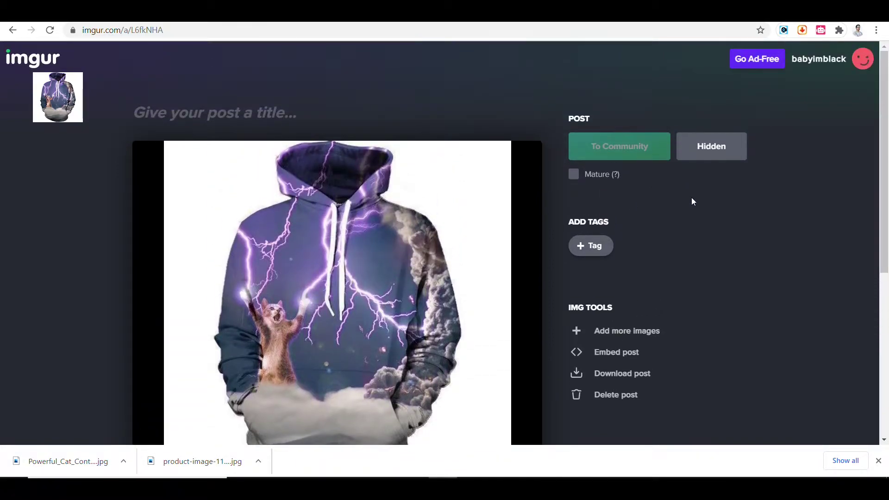
Step: Title the Imgur post "T shirt hoodies Cat lover" and add the tag "cat"
click(294, 113)
text(T shirt hoodies Cat lover)
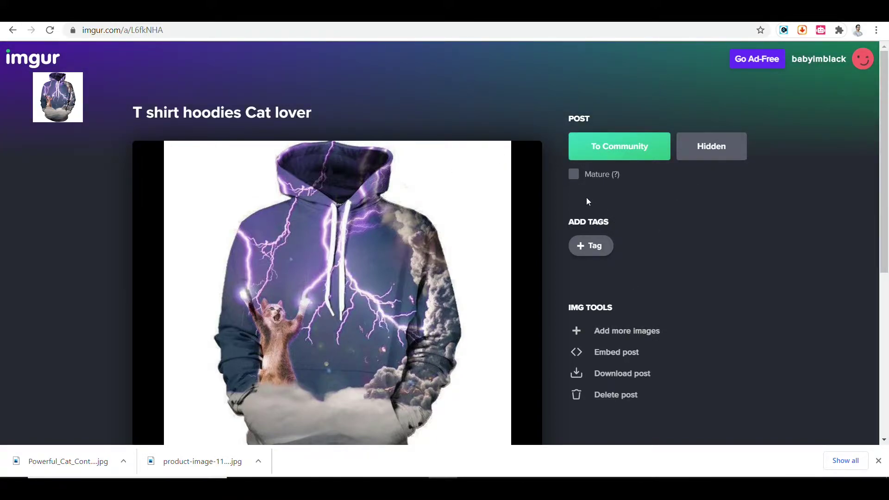
click(611, 247)
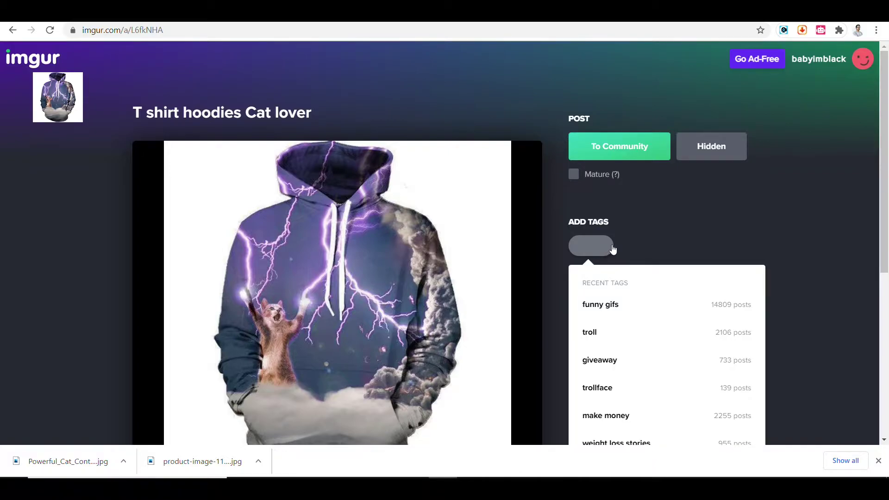
text(cat)
key(Return)
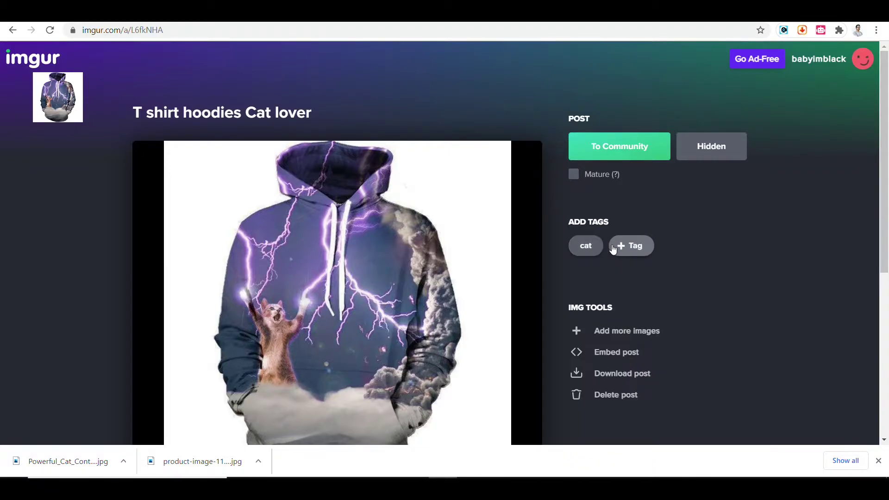
Step: Share the hoodie post publicly with the Imgur community and get its link
click(626, 147)
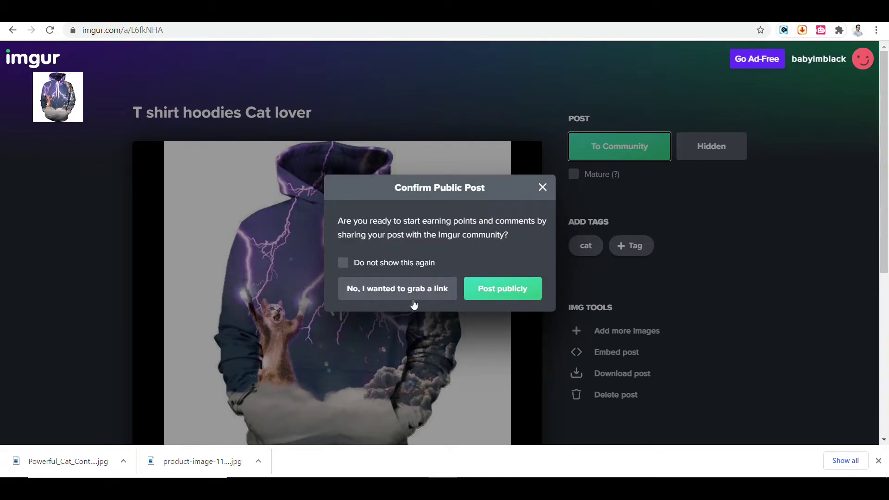
click(494, 293)
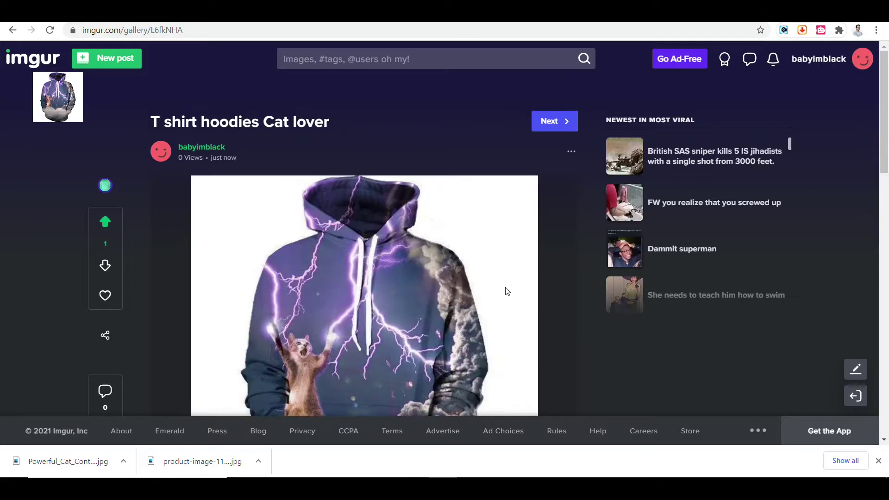
scroll(317, 172, down, 3)
right_click(346, 230)
click(339, 174)
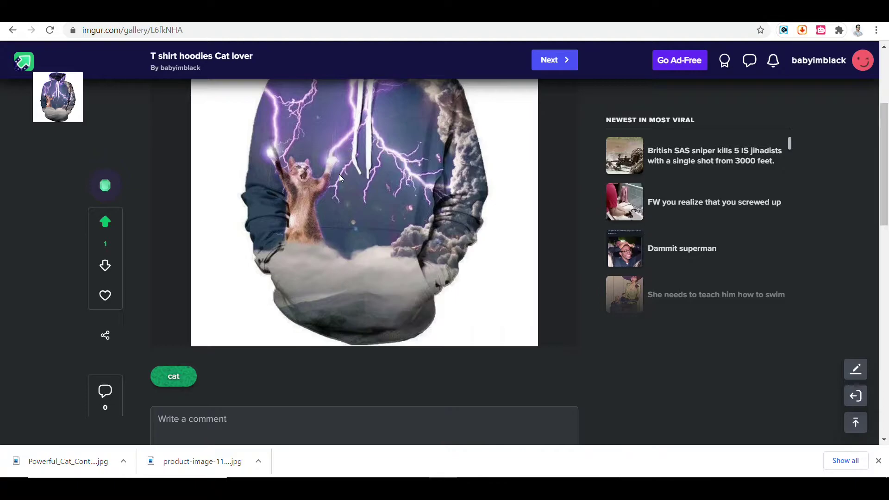
click(207, 29)
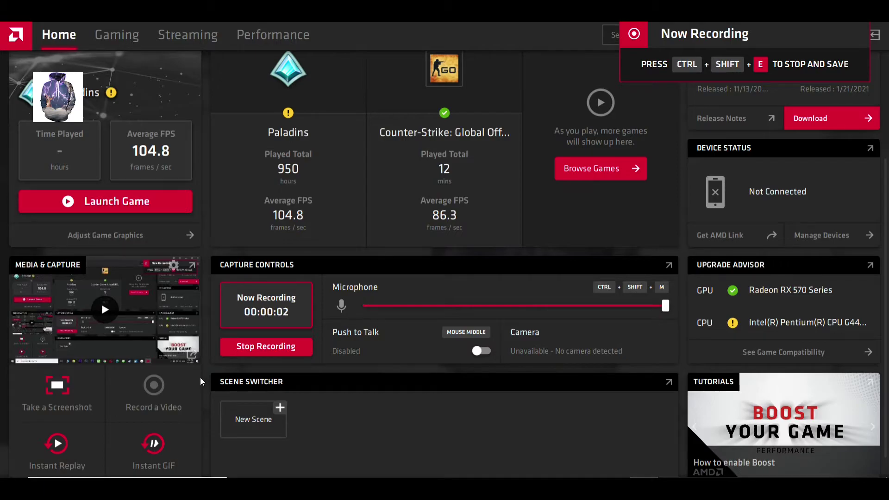
Step: Examine the hoodie image in the locker preview and the image source line in the Custom HTML
key(alt+r)
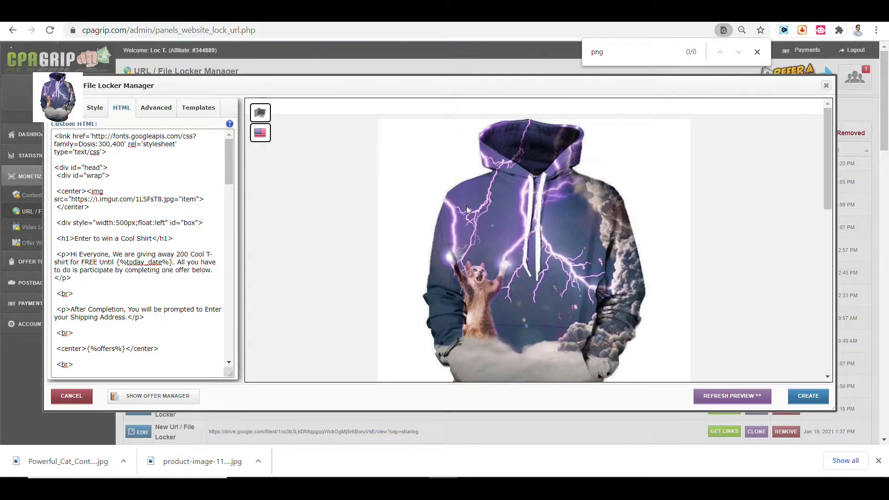
scroll(509, 241, down, 5)
scroll(511, 233, up, 5)
drag(826, 196, 810, 165)
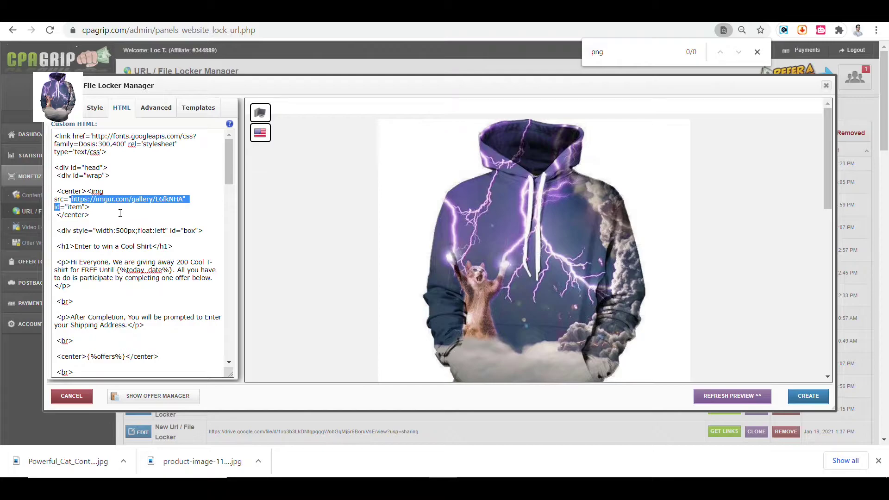
click(96, 201)
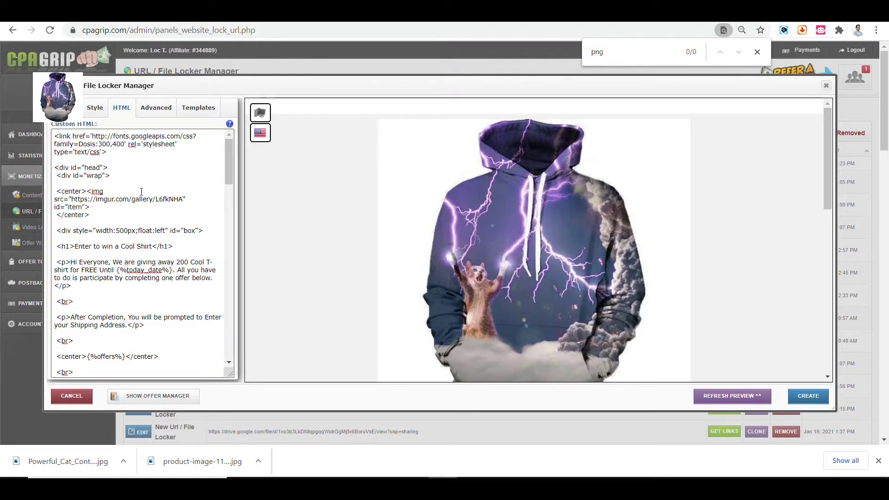
key(Down)
key(Down)
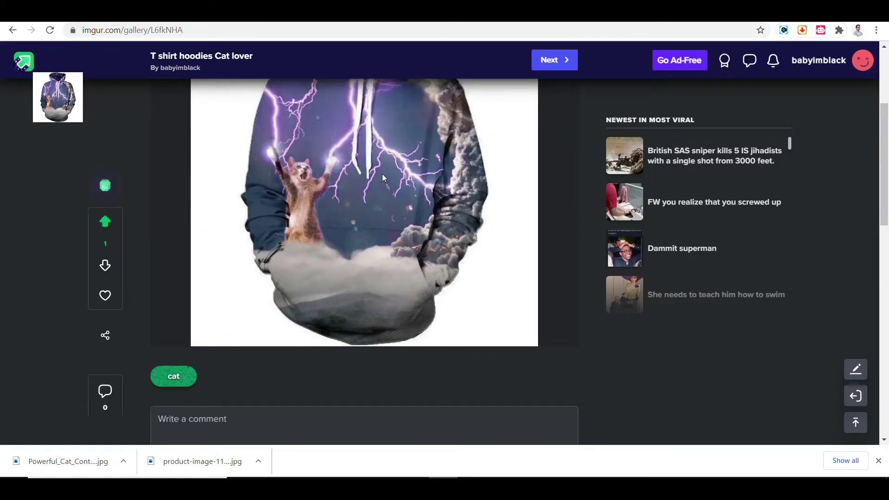
Step: Copy the hoodie image's address from Imgur and select the image source URL in the locker's Custom HTML
right_click(382, 176)
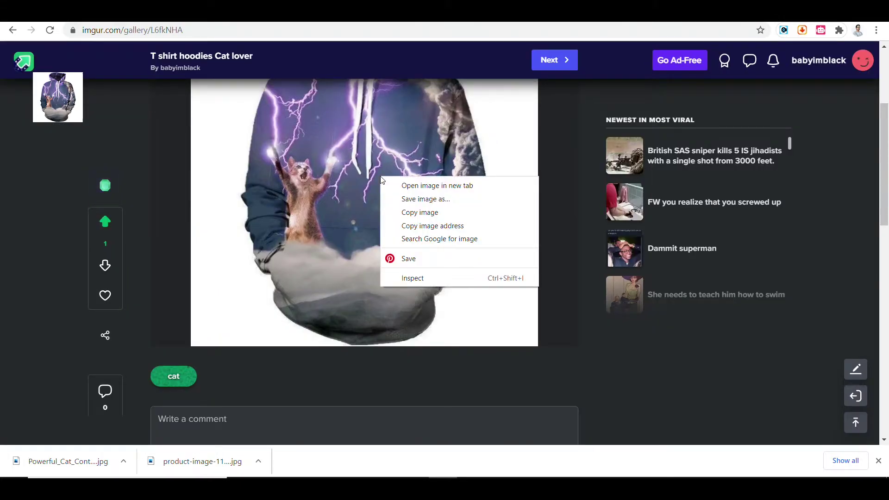
click(435, 227)
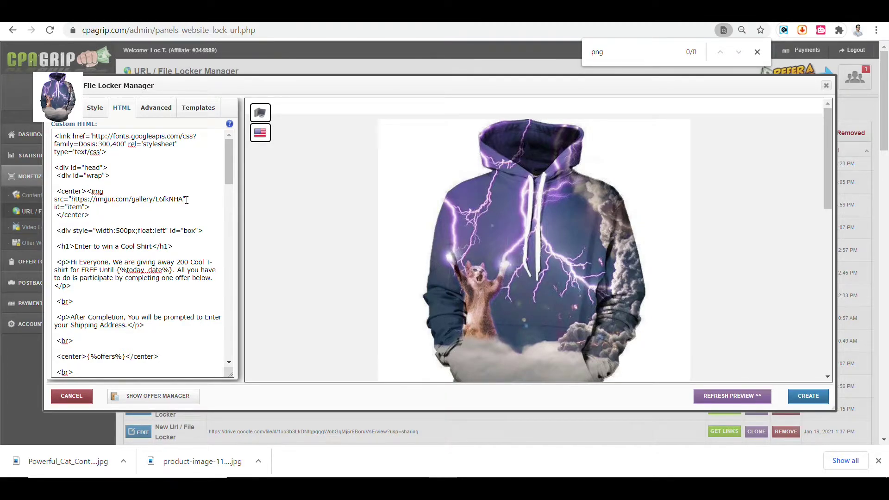
drag(72, 199, 184, 199)
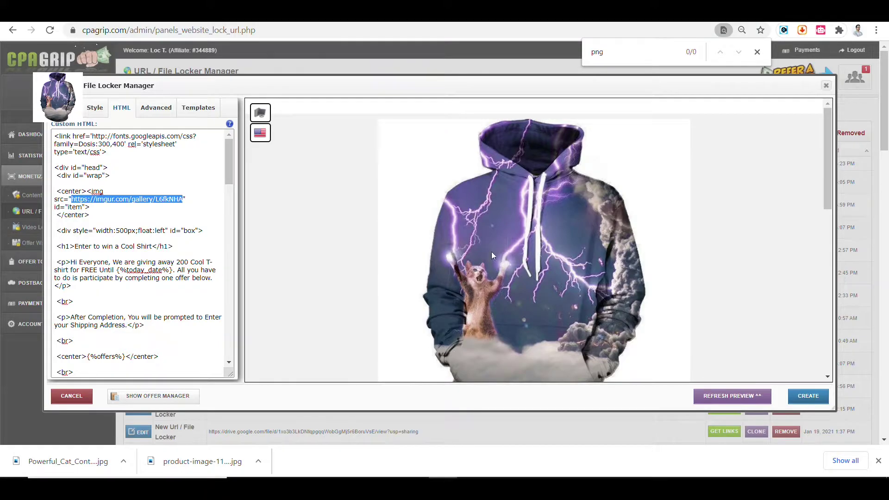
Step: Compare the giveaway text in the locker preview with the offer wording in the Blogger post preview
scroll(473, 243, down, 9)
scroll(546, 272, up, 6)
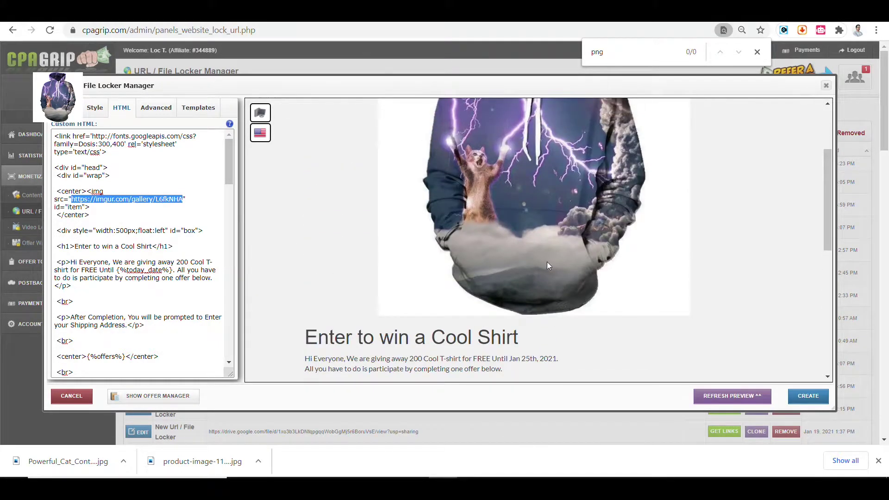
scroll(547, 265, down, 4)
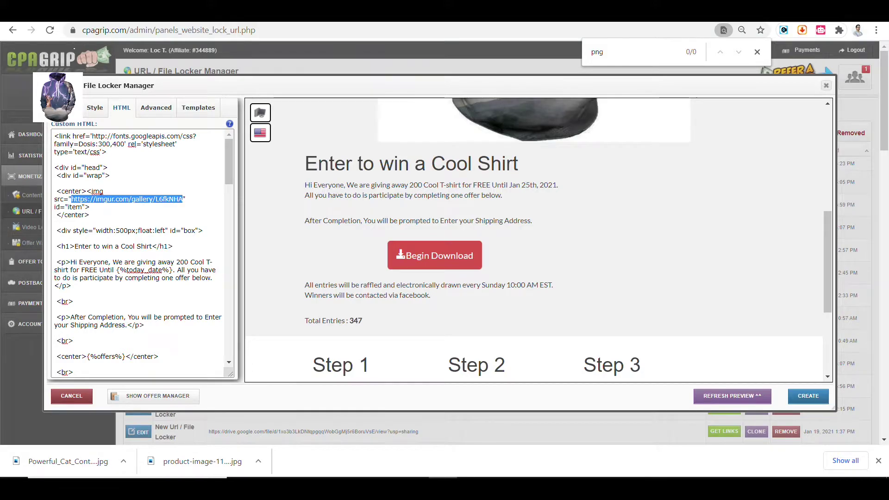
click(324, 14)
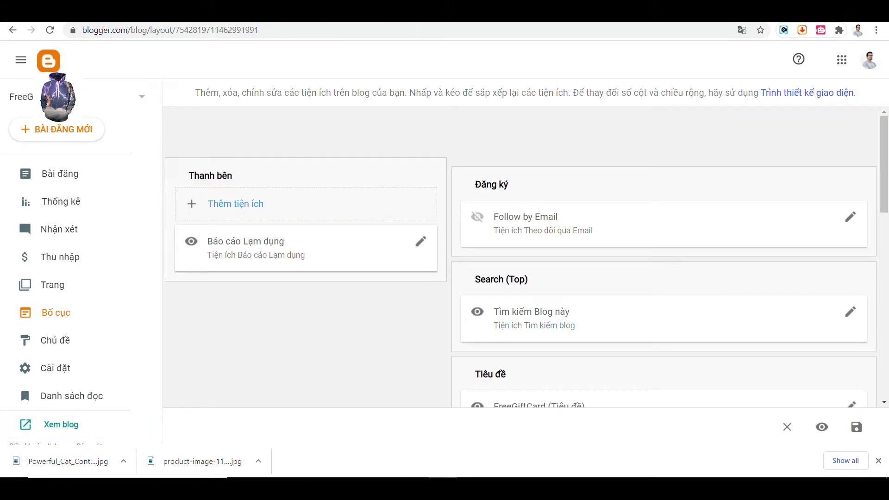
click(477, 13)
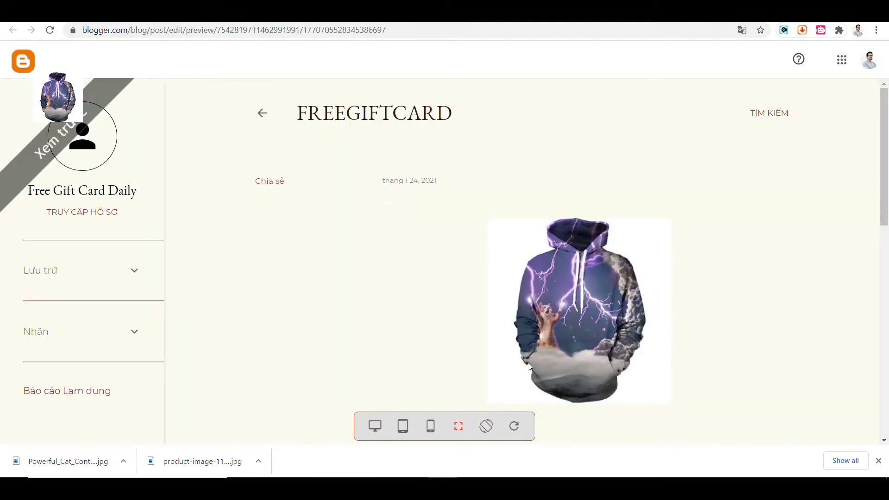
scroll(529, 369, down, 5)
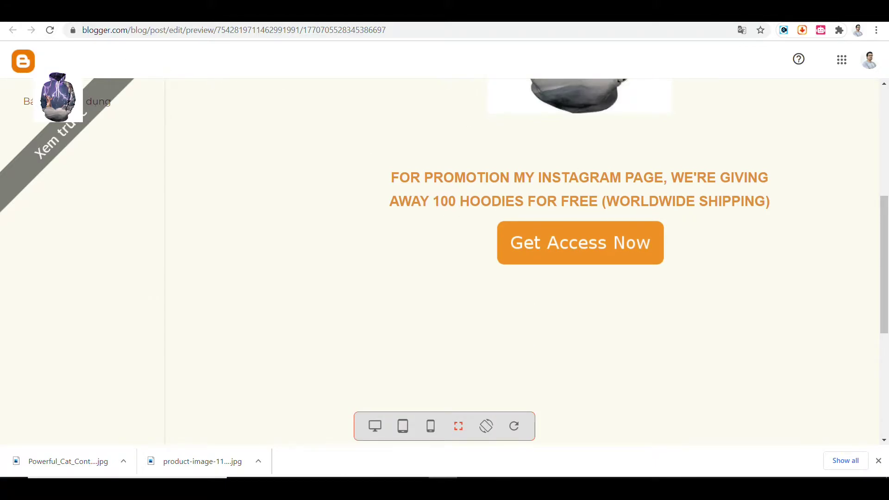
key(ctrl+Tab)
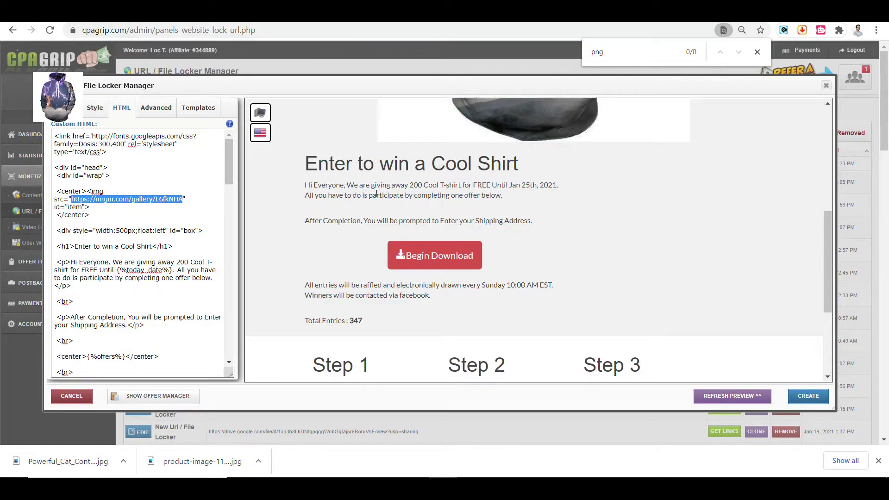
Step: Change the number of giveaway items to 100 in the Custom HTML's intro paragraph
click(180, 266)
key(BackSpace)
text(1)
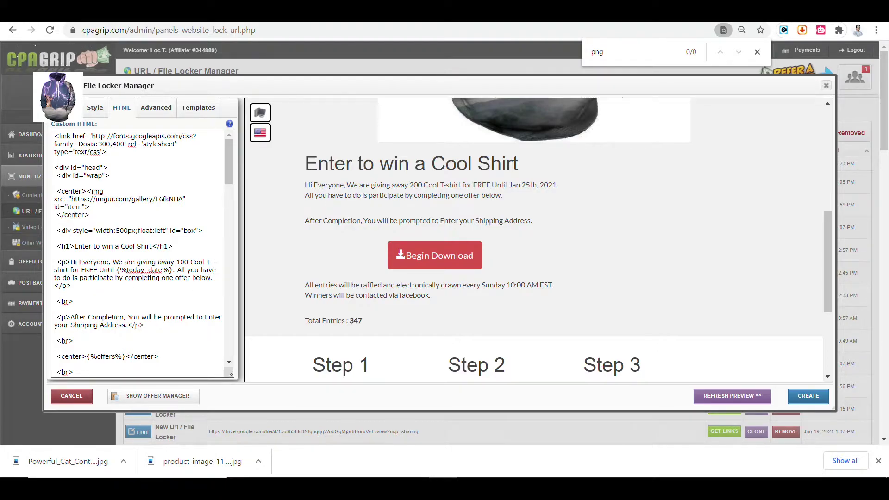
Step: Replace "T-shirt" with "Cat Hoodies" in the Custom HTML's intro paragraph and refresh the locker preview
click(68, 271)
key(BackSpace)
key(BackSpace)
key(BackSpace)
key(BackSpace)
key(BackSpace)
key(BackSpace)
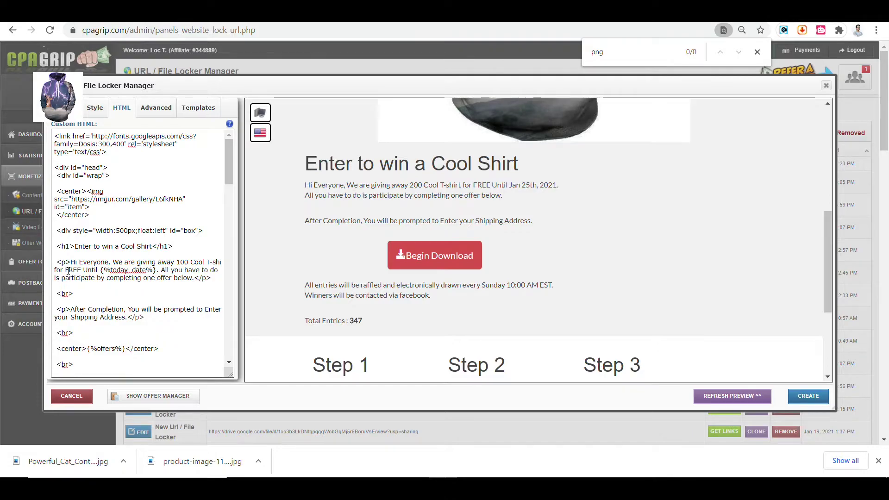
key(BackSpace)
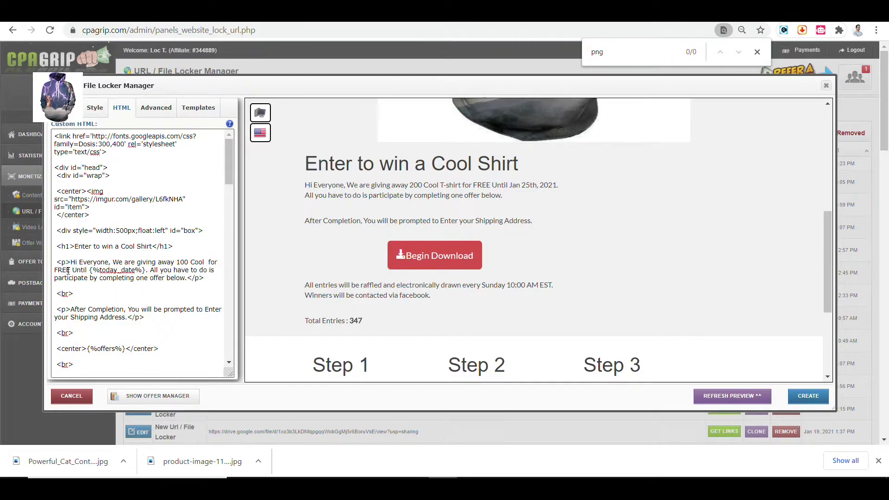
text(CAt)
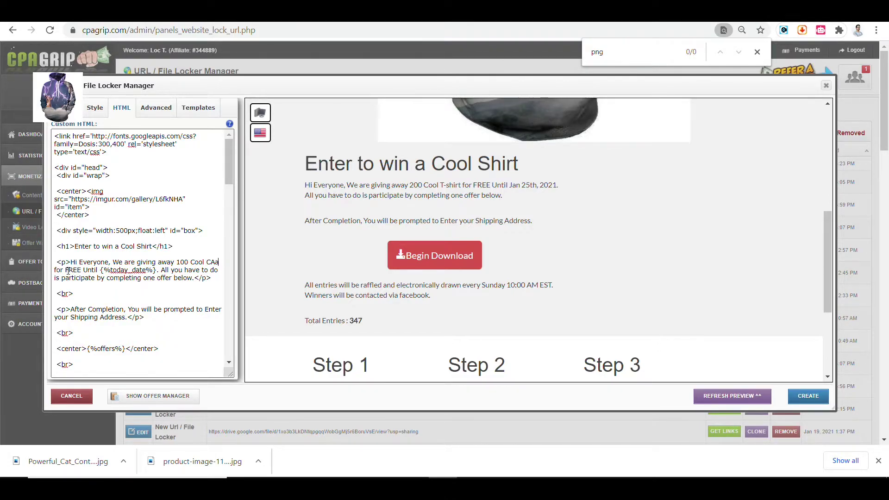
key(BackSpace)
key(BackSpace)
key(BackSpace)
text(a)
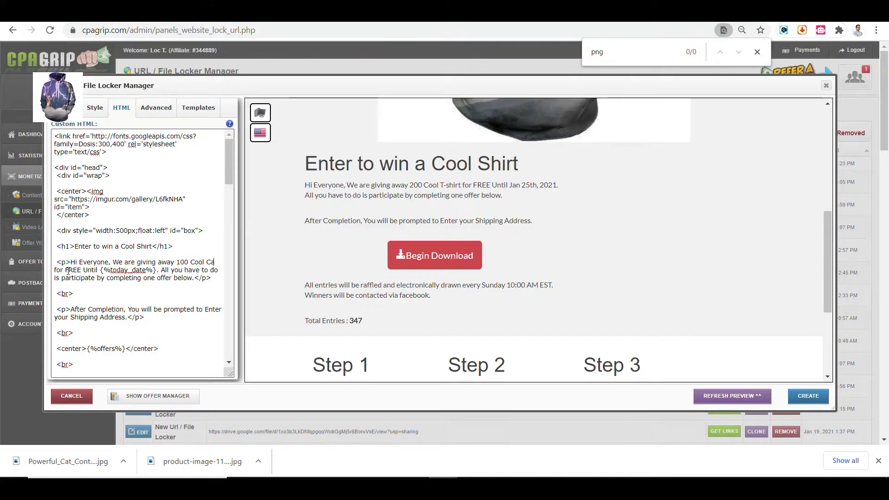
text(t Hoodie)
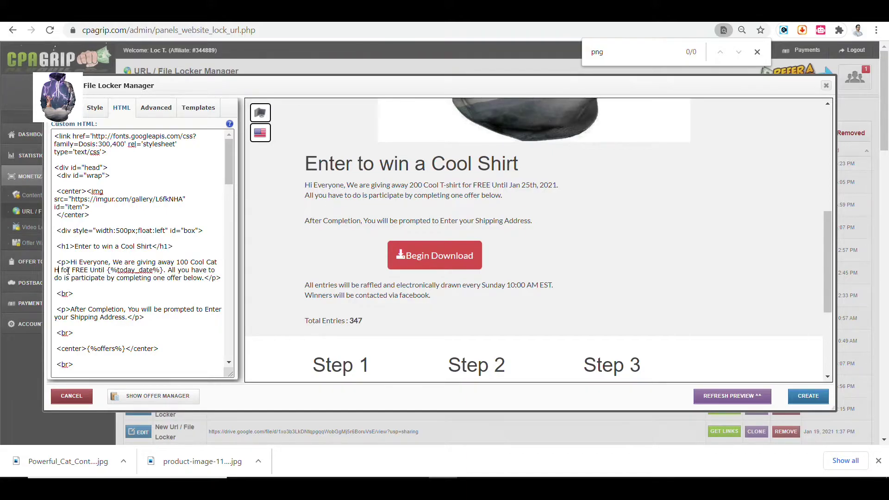
text(s)
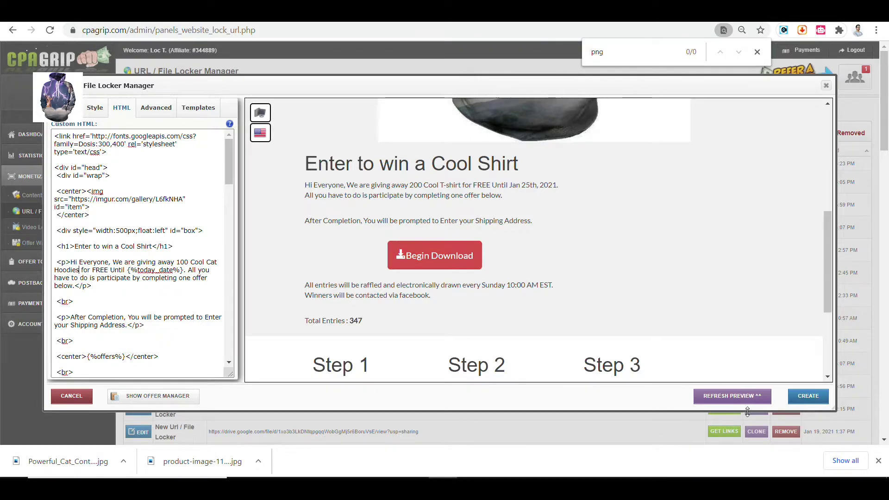
click(723, 397)
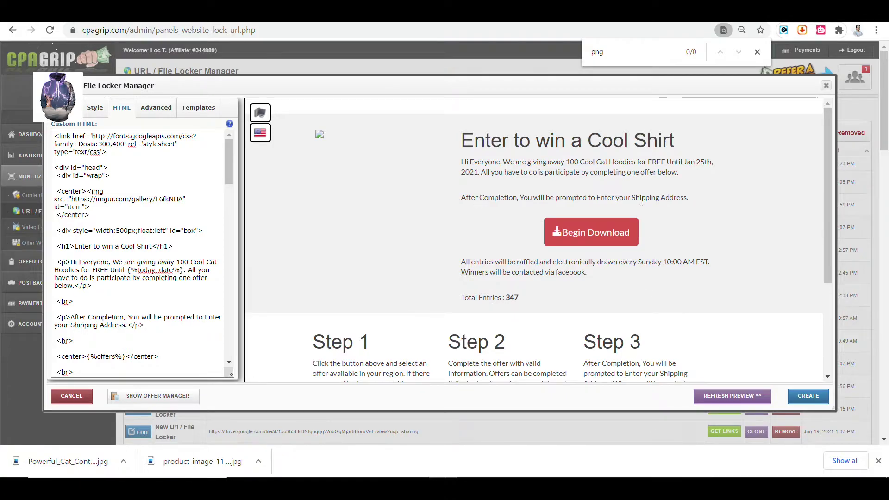
Step: Examine the landing page preview from heading to footer, along with the locker's Custom CSS and Custom HTML
scroll(455, 204, down, 3)
scroll(455, 204, up, 3)
scroll(513, 194, down, 3)
scroll(535, 200, up, 3)
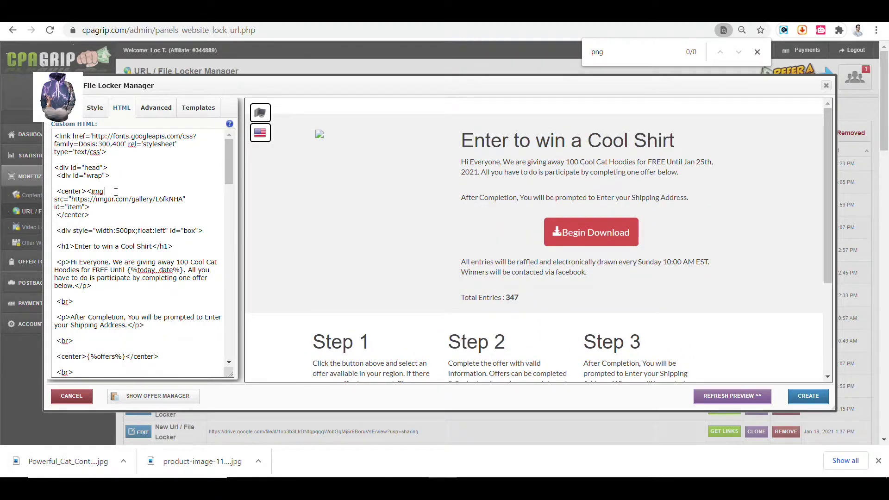
click(95, 107)
scroll(162, 195, up, 5)
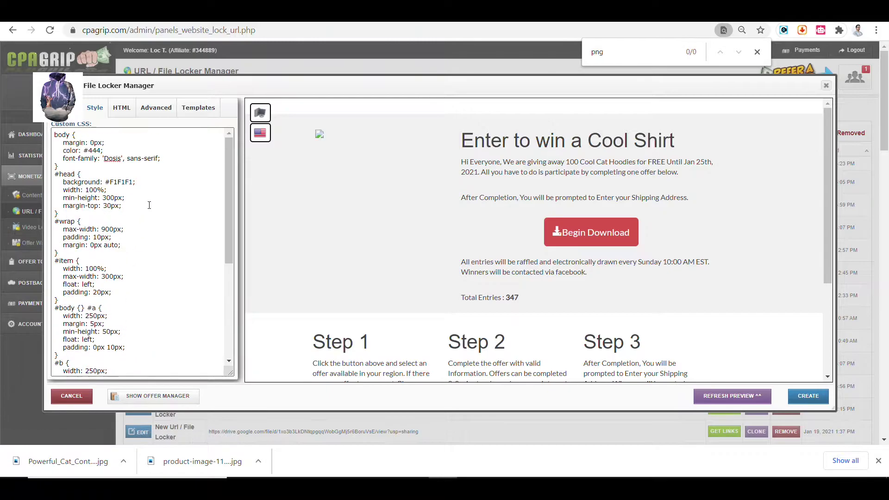
click(121, 107)
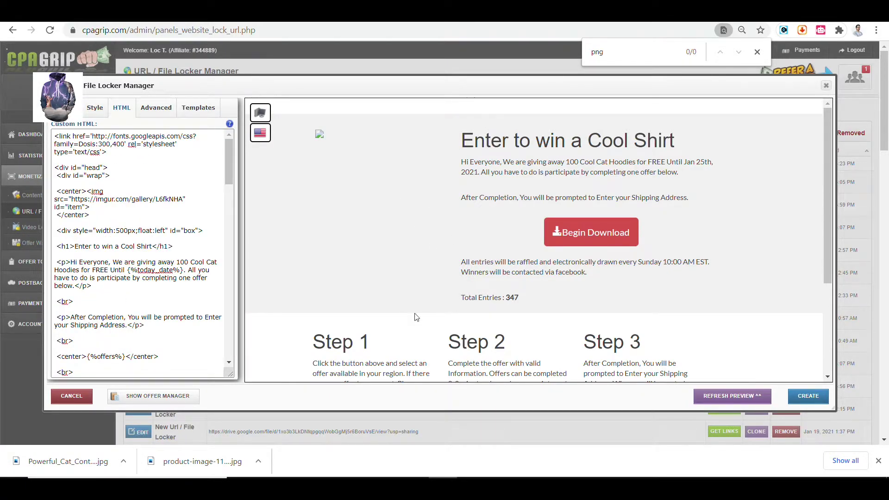
click(714, 399)
scroll(634, 262, down, 3)
scroll(634, 262, up, 3)
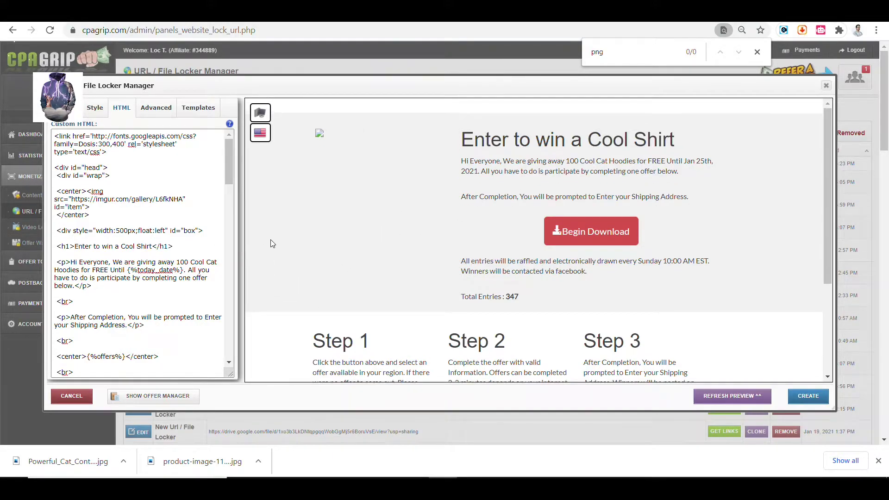
scroll(273, 246, down, 3)
scroll(272, 252, down, 6)
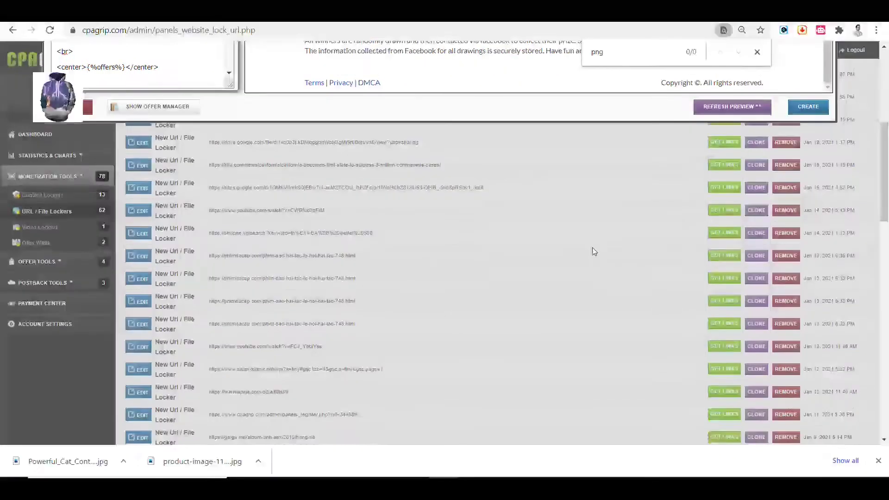
scroll(596, 252, up, 7)
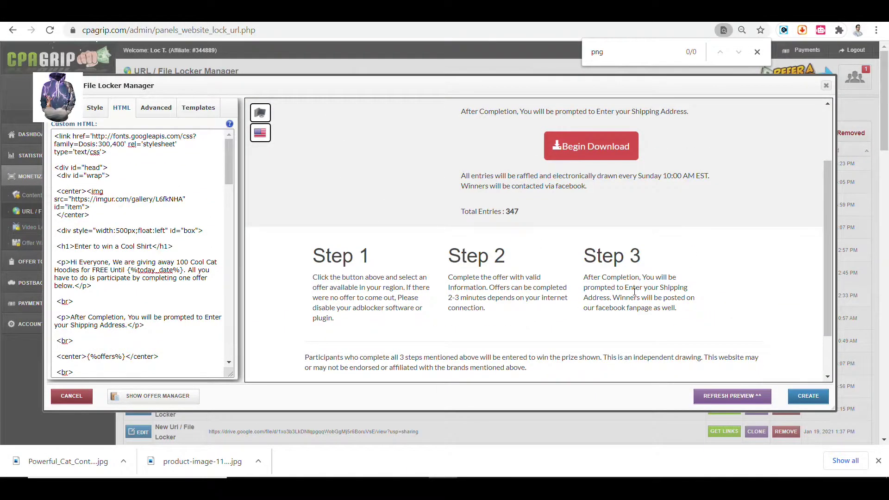
Step: Create the locker, rename it "hoodie Campaign" and save it
click(805, 399)
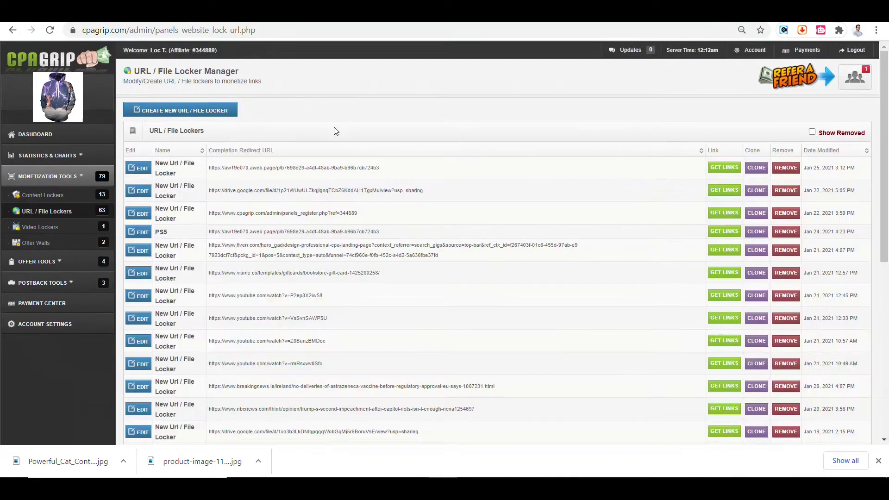
click(139, 168)
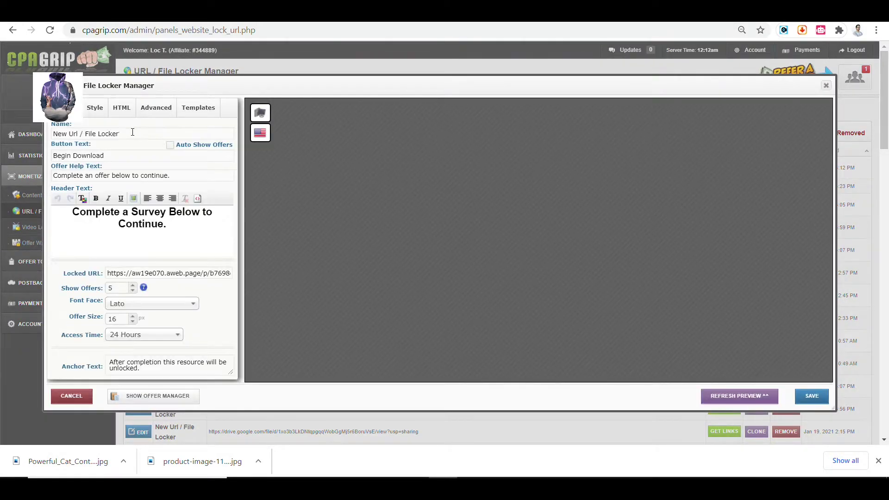
drag(130, 134, 2, 134)
text(hoo)
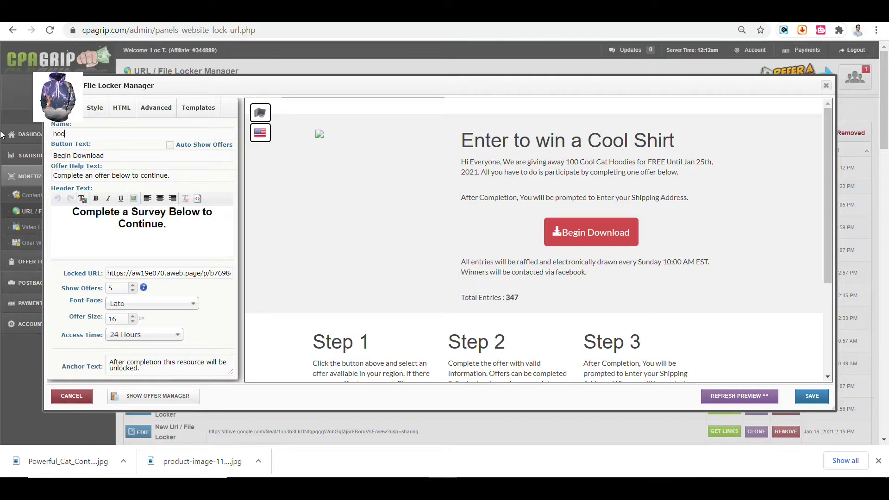
text(die Campaign)
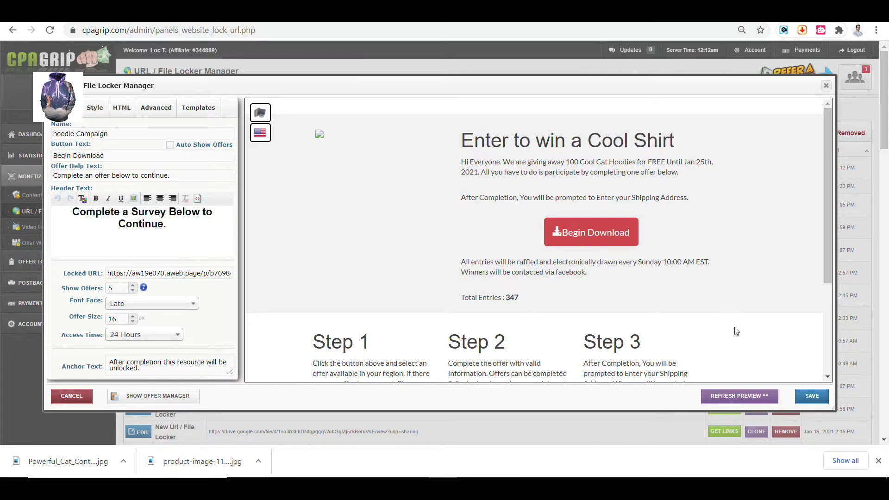
click(813, 397)
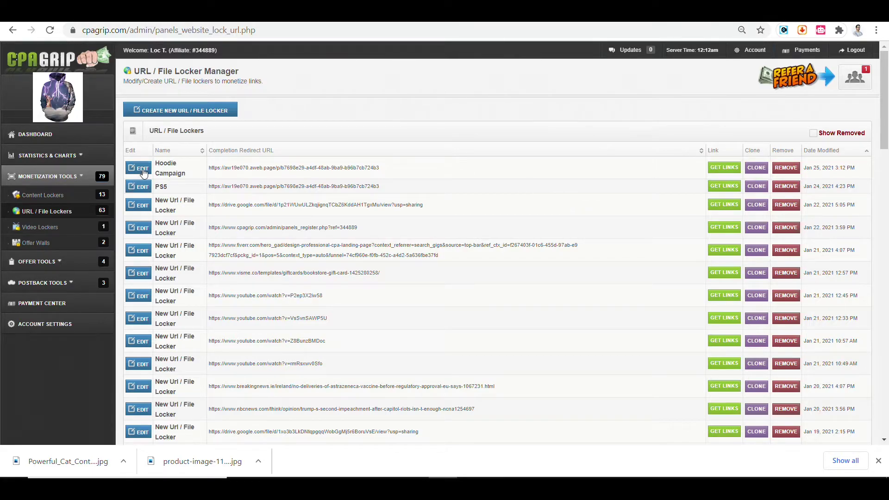
Step: Copy the Hoodie Campaign locker's link, review its live landing page in a new tab, and return to the locker list
click(722, 168)
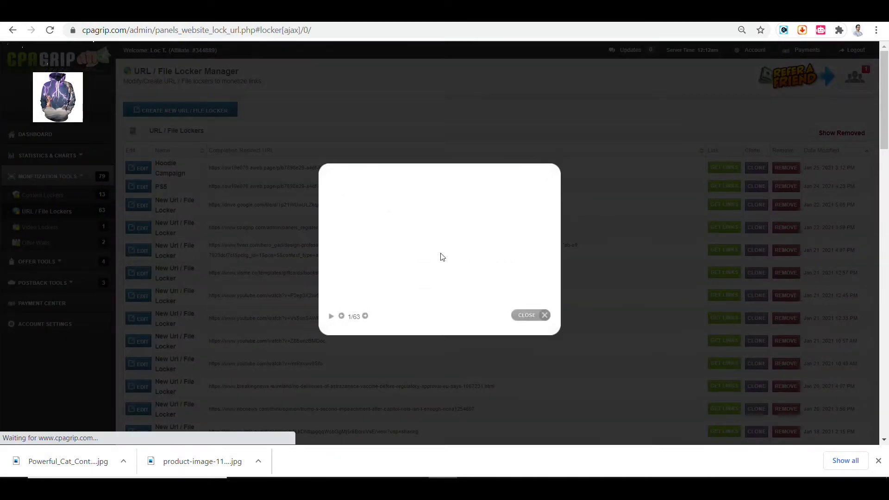
click(347, 250)
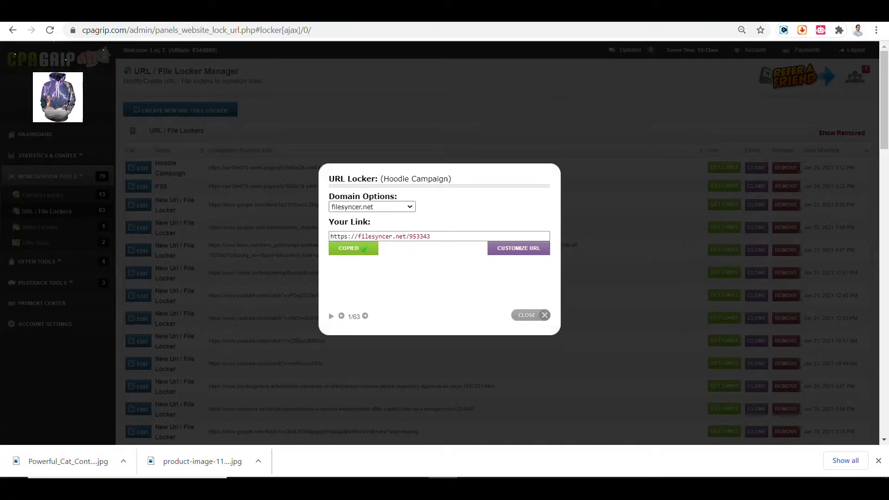
key(ctrl+t)
key(ctrl+v)
key(Return)
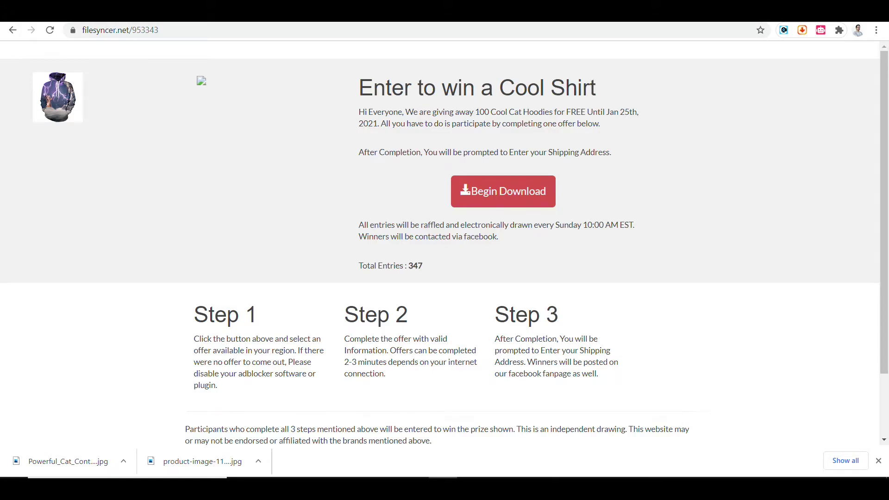
scroll(637, 239, down, 2)
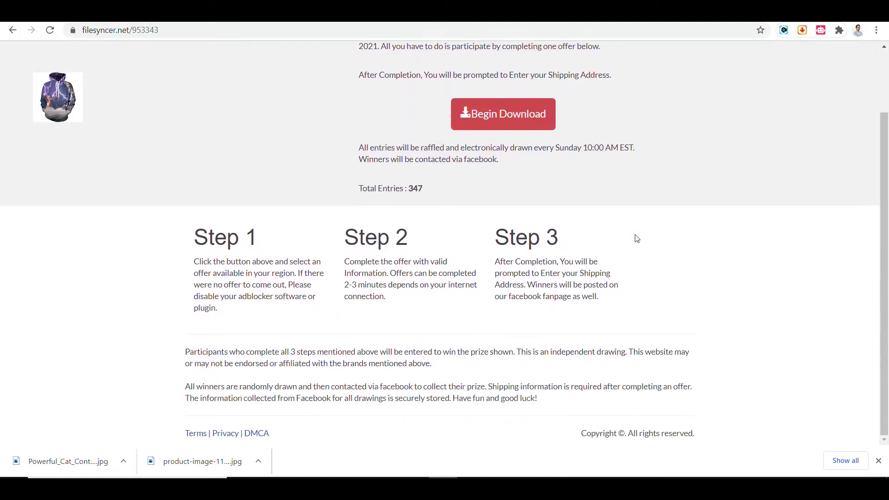
scroll(637, 239, up, 2)
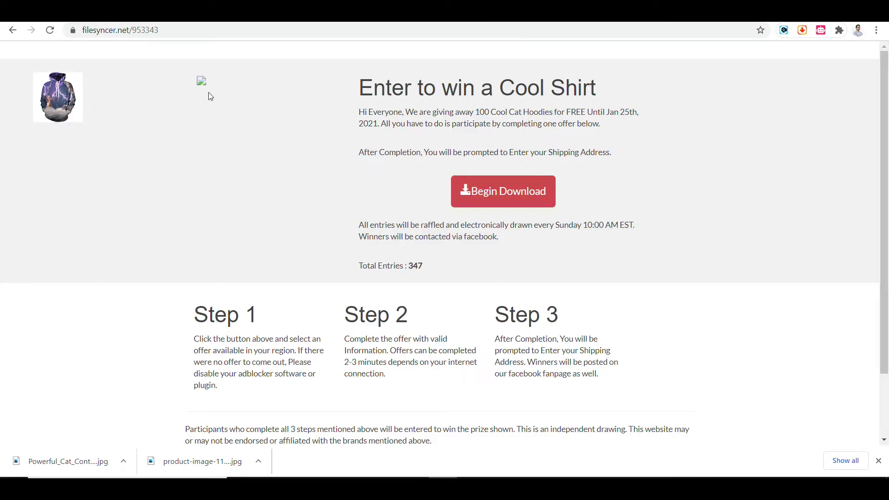
key(ctrl+w)
click(531, 319)
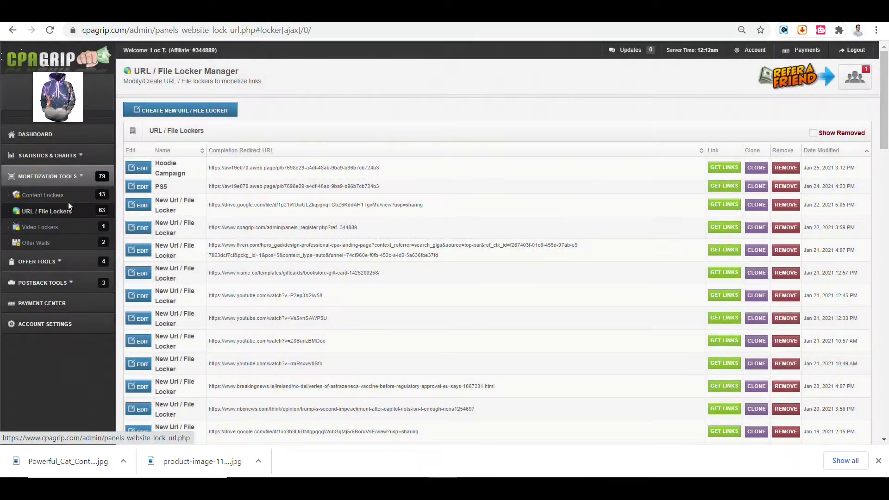
Step: Replace the Hoodie Campaign locker's Custom CSS with the CSS code copied from the T-shirt giveaway template page
click(144, 170)
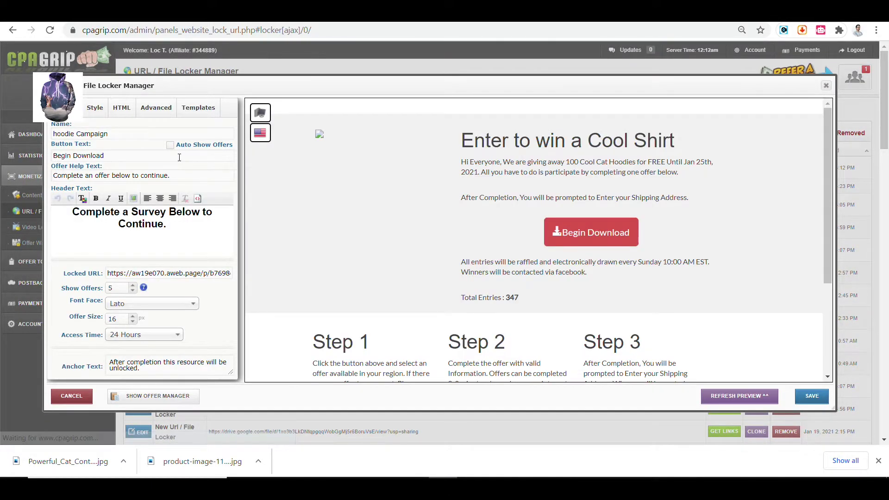
click(95, 113)
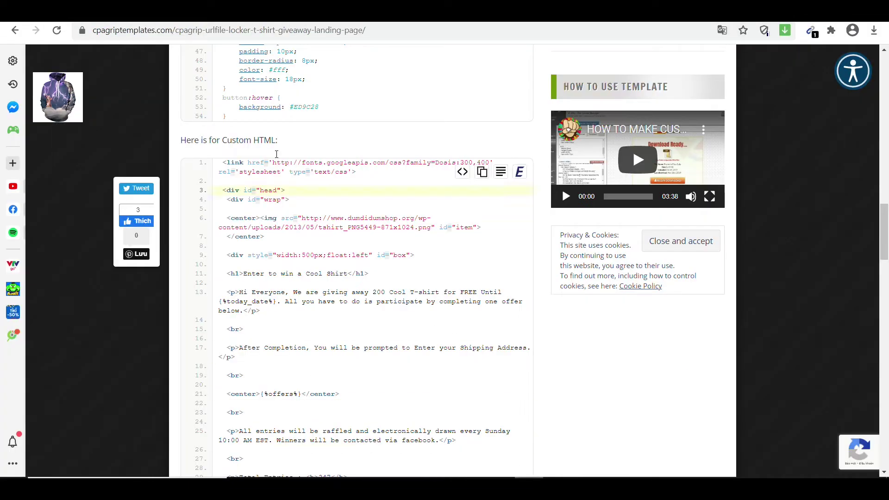
scroll(374, 151, up, 10)
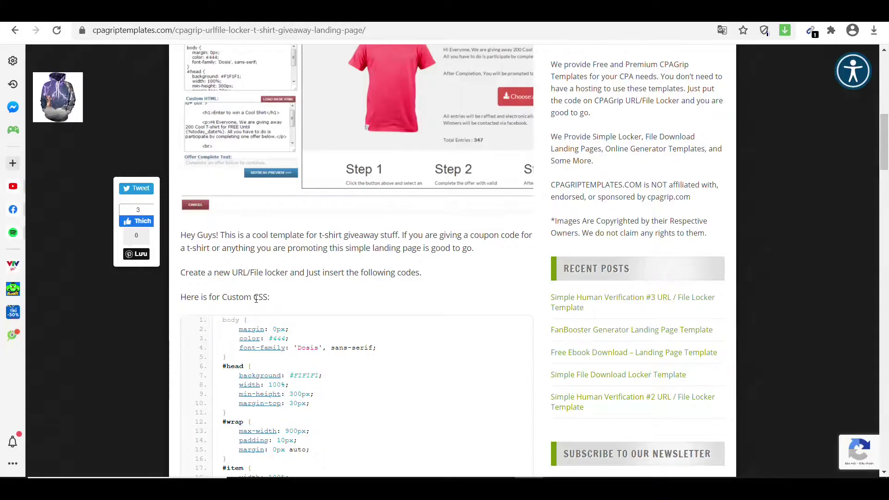
mouse_move(473, 337)
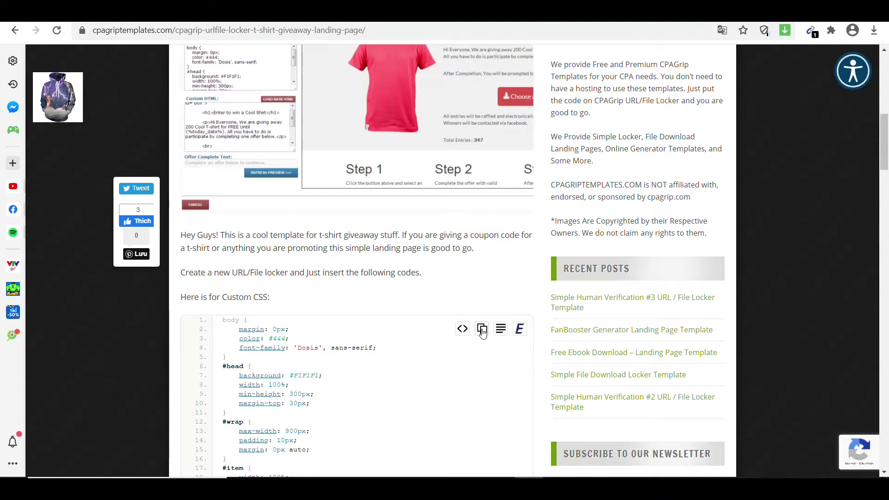
click(481, 329)
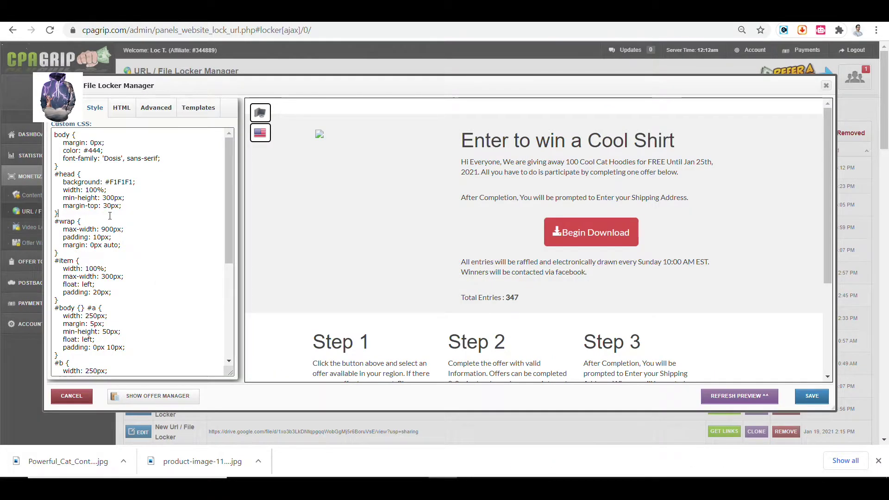
key(ctrl+a)
key(ctrl+v)
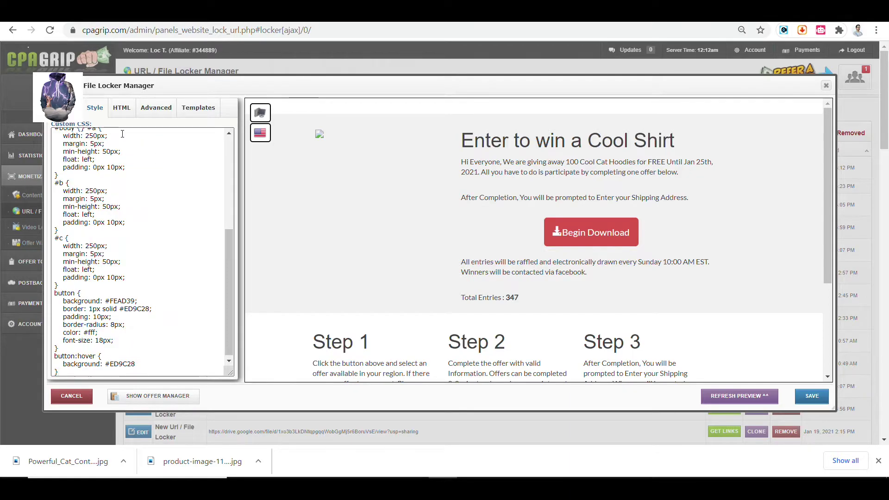
scroll(150, 172, up, 10)
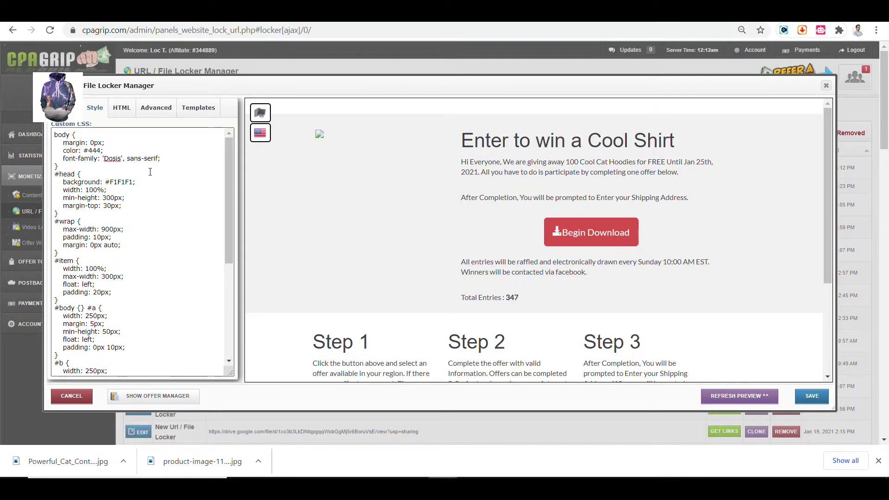
Step: Copy the Custom HTML code from the T-shirt giveaway template page
click(121, 107)
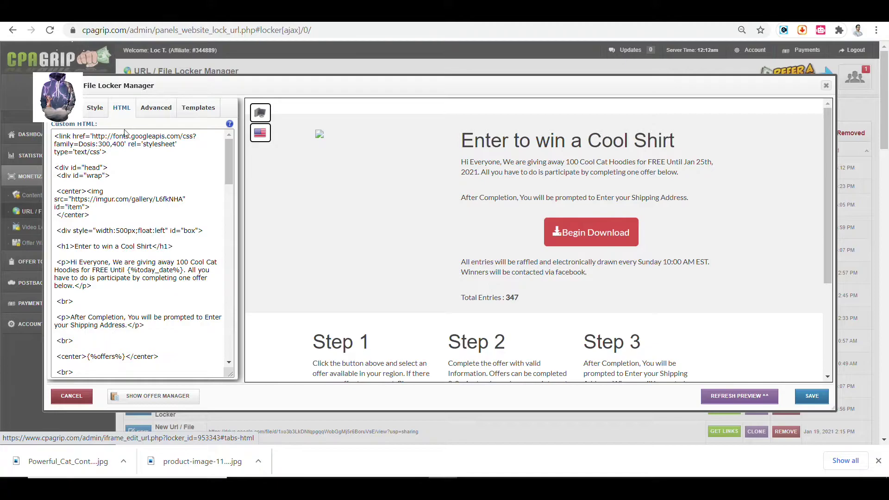
key(alt+Tab)
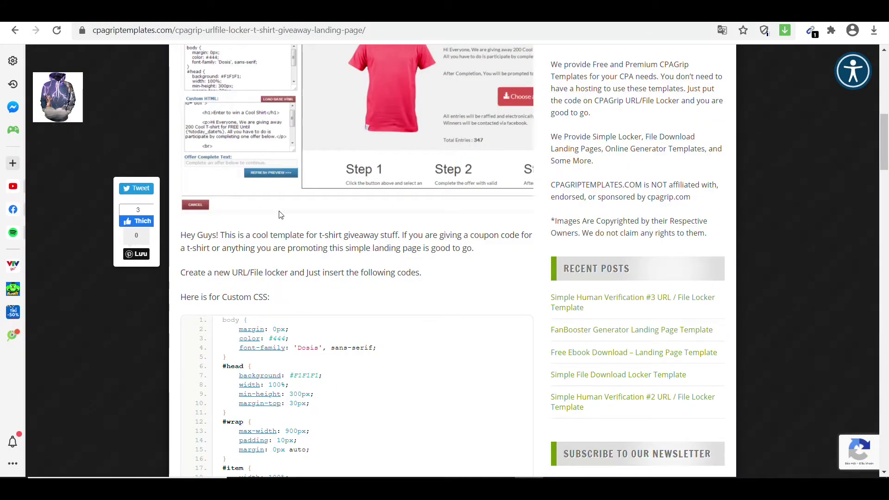
scroll(308, 232, down, 6)
scroll(308, 232, down, 7)
scroll(307, 230, up, 5)
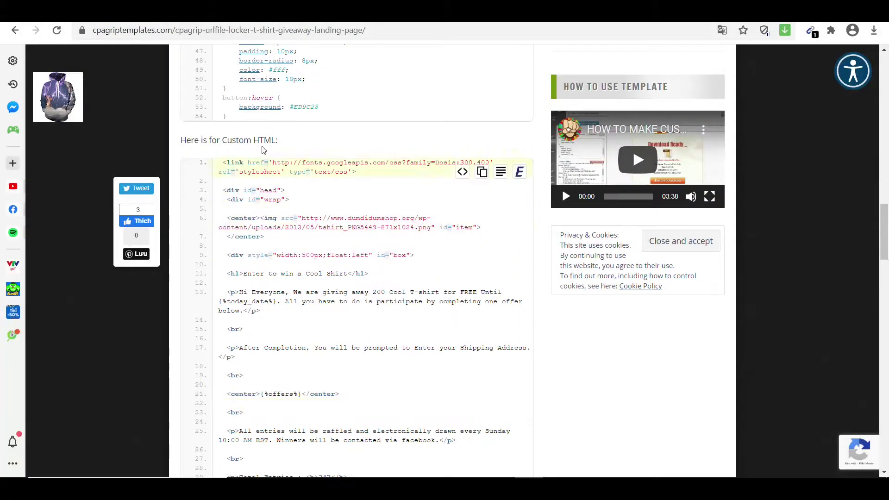
triple_click(271, 141)
click(429, 145)
mouse_move(485, 176)
click(482, 173)
Step: Replace the Hoodie Campaign locker's Custom HTML with the copied template code and refresh the preview
key(alt+Tab)
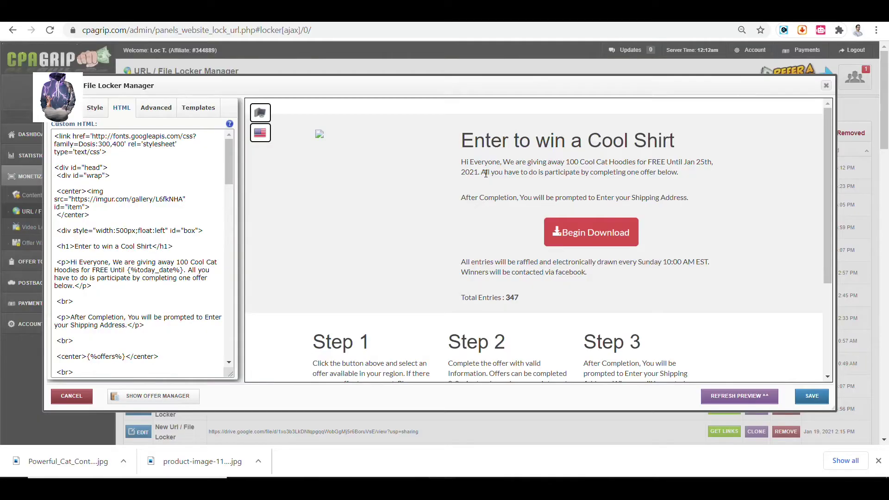
click(116, 173)
key(ctrl+a)
key(ctrl+v)
click(725, 402)
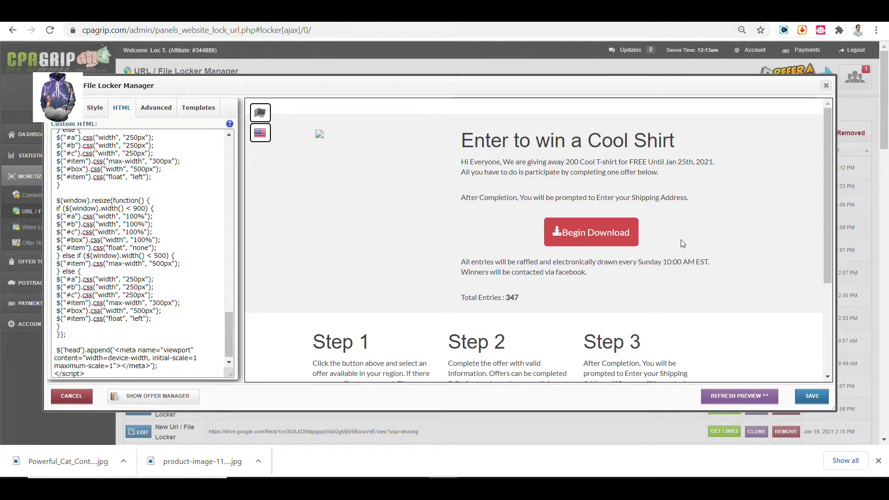
scroll(174, 216, up, 15)
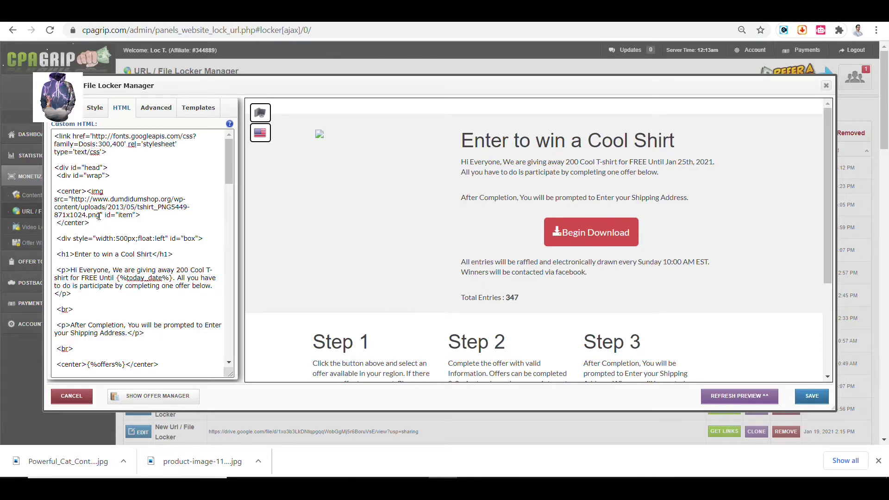
drag(99, 215, 71, 199)
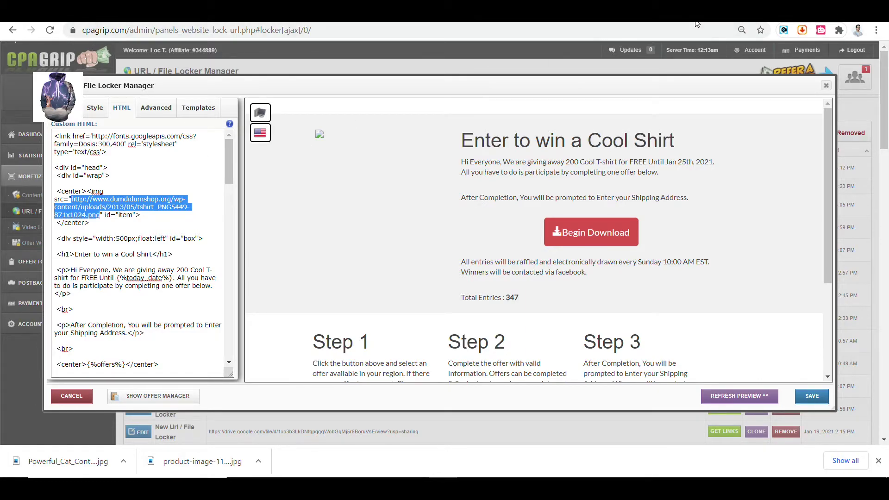
click(721, 21)
right_click(358, 226)
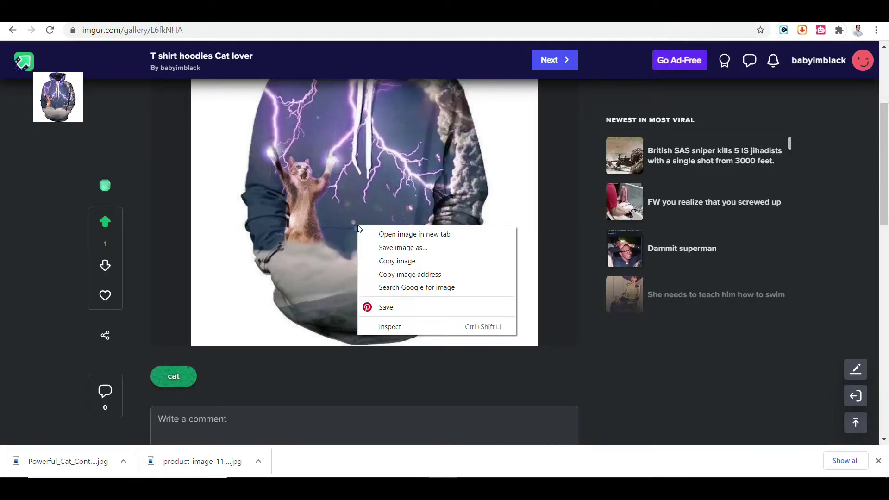
click(418, 277)
key(ctrl+Tab)
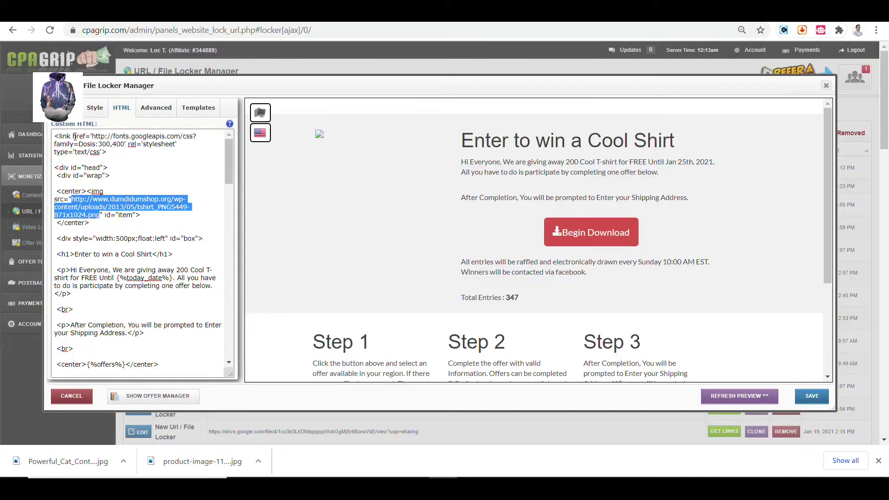
key(ctrl+v)
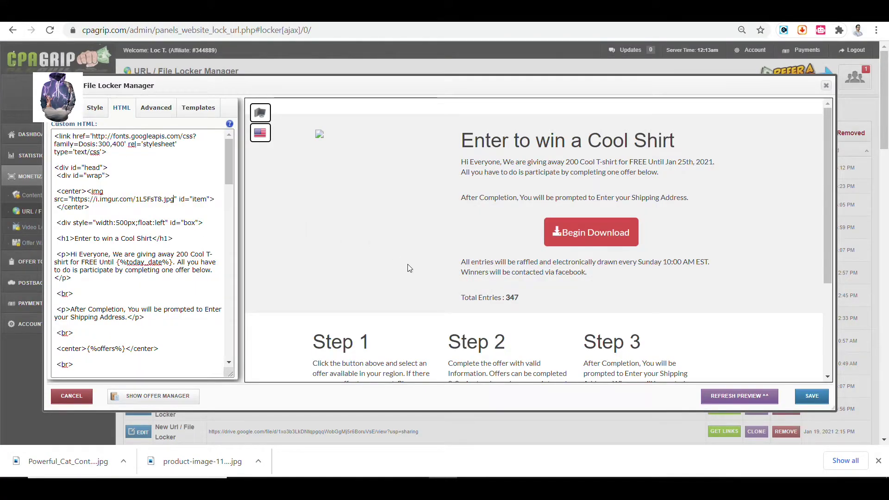
click(719, 398)
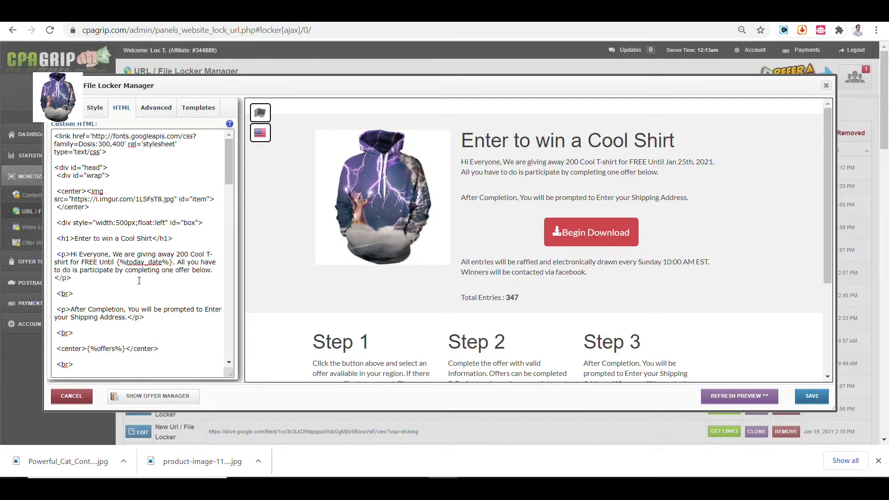
Step: Change the giveaway paragraph in the Custom HTML to offer "100 Cool Hoodies" and save the locker
click(180, 254)
key(BackSpace)
text(1)
click(70, 264)
key(BackSpace)
key(BackSpace)
key(BackSpace)
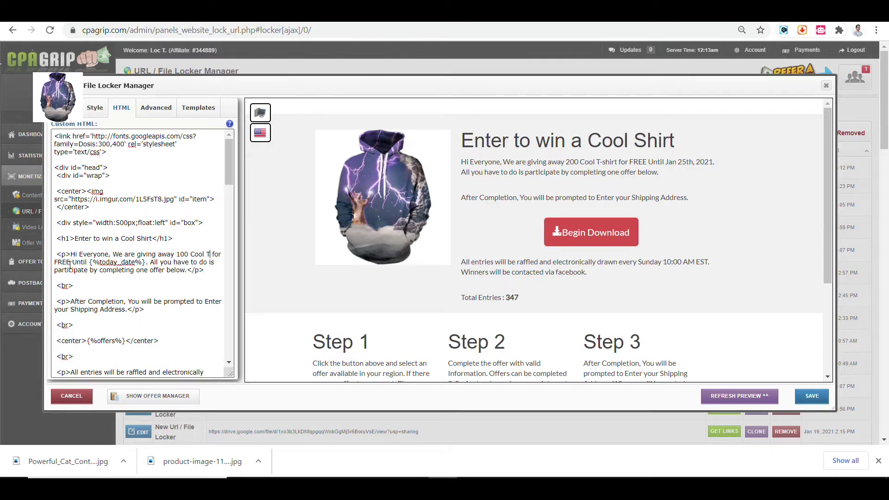
key(BackSpace)
text(Hoodies)
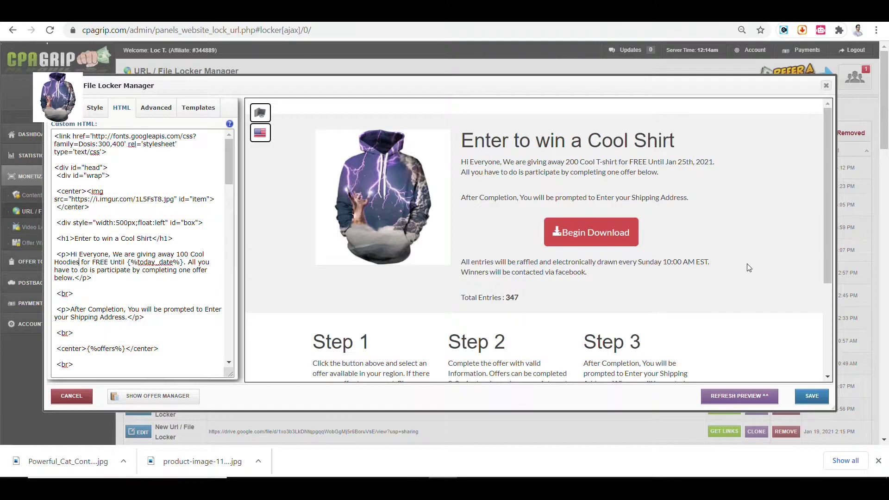
scroll(748, 264, down, 3)
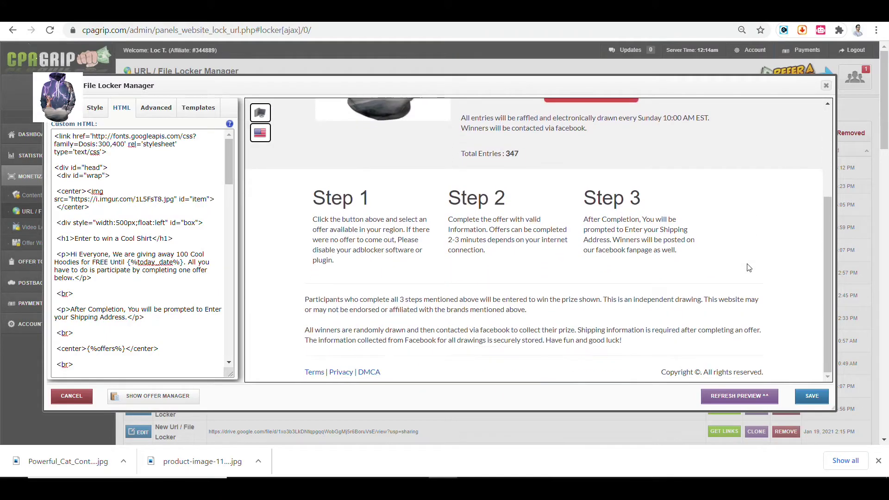
click(808, 400)
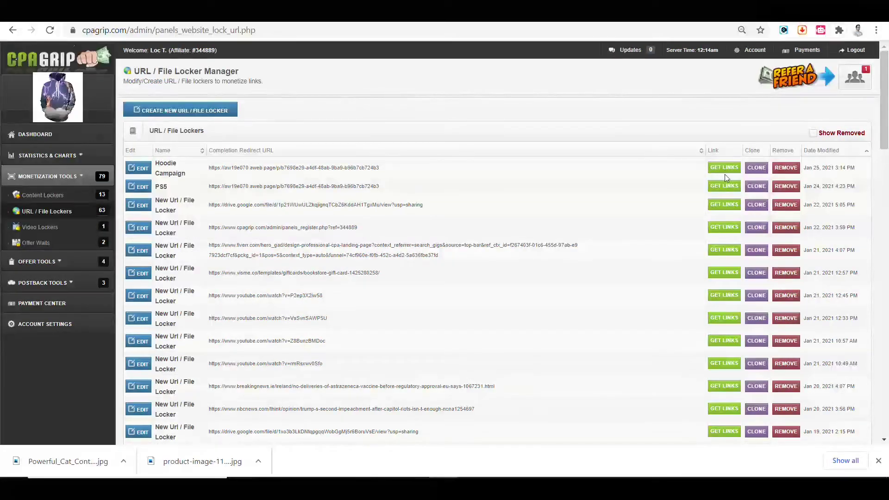
Step: Copy the Hoodie Campaign locker's link, check its live landing page in the other tab, and close that tab
click(725, 170)
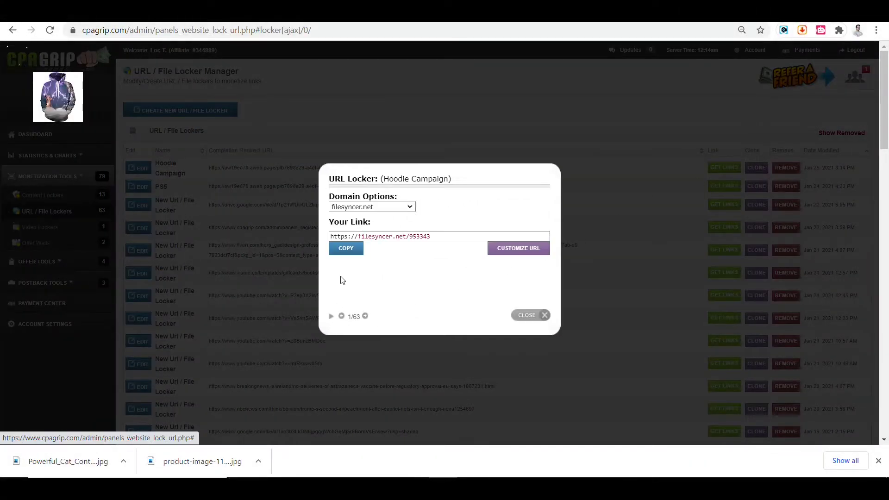
click(346, 249)
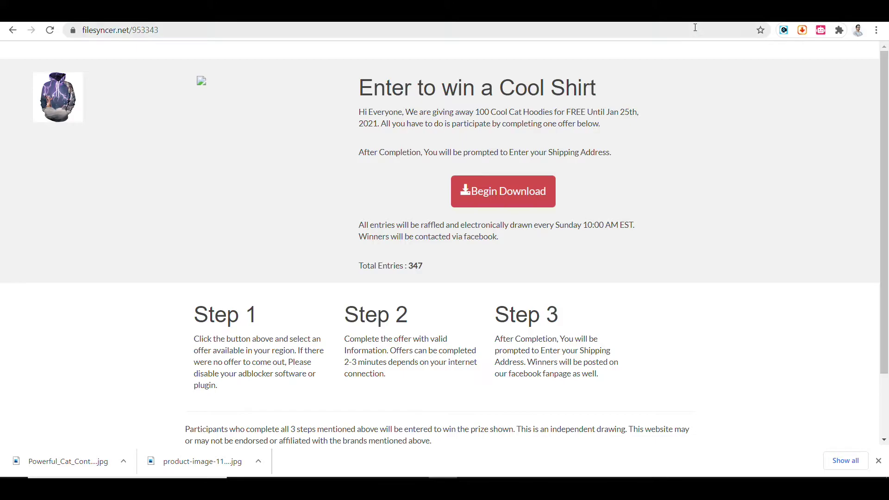
click(695, 27)
key(ctrl+v)
key(Return)
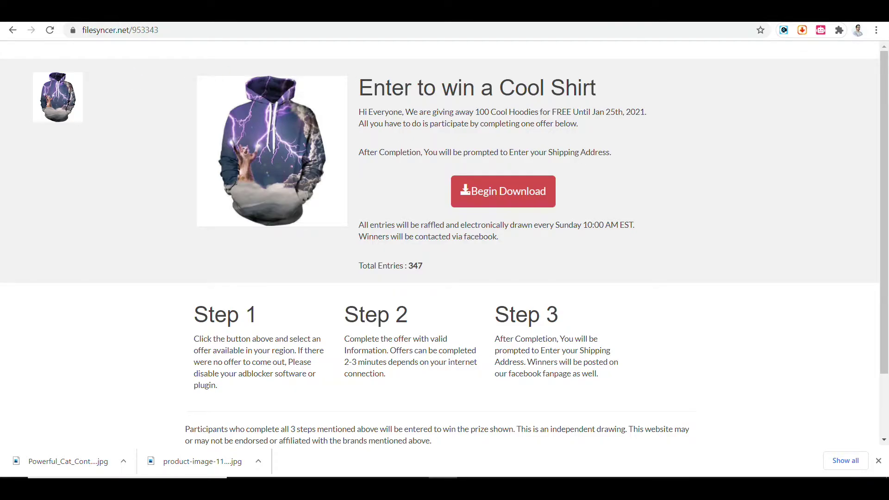
key(ctrl+w)
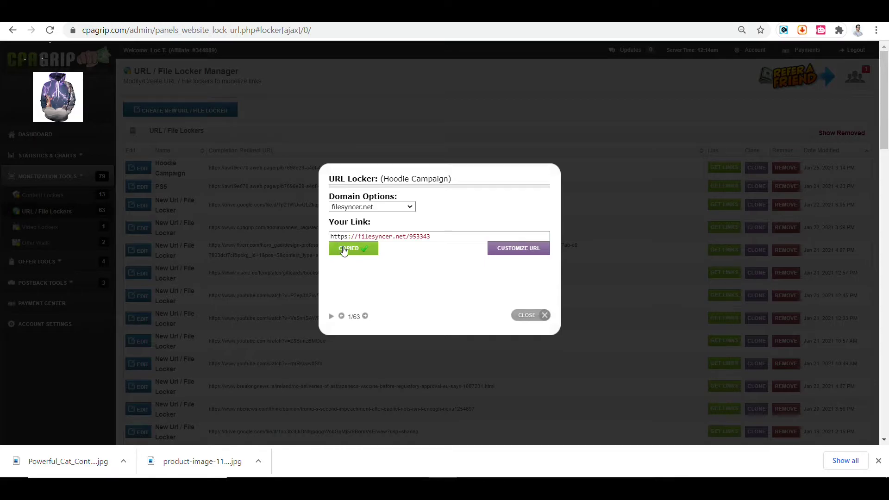
Step: Switch to Blogger and open the published hoodie giveaway post for editing
key(ctrl+Tab)
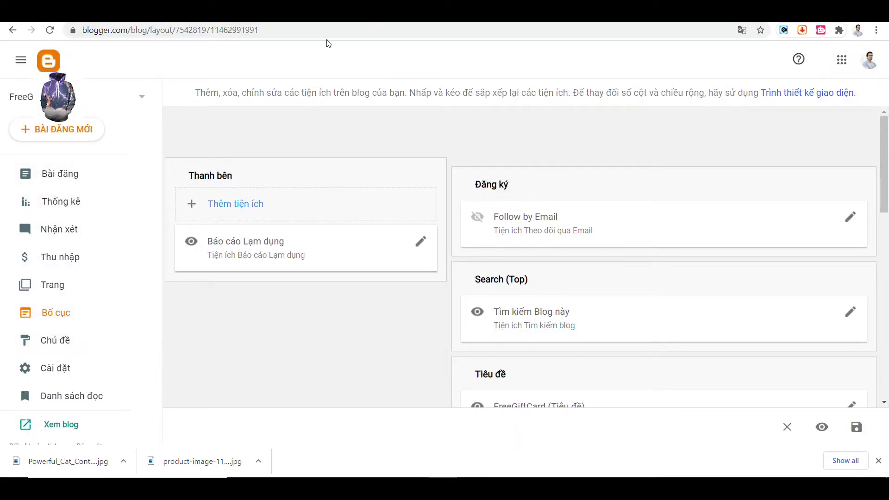
click(384, 18)
click(295, 21)
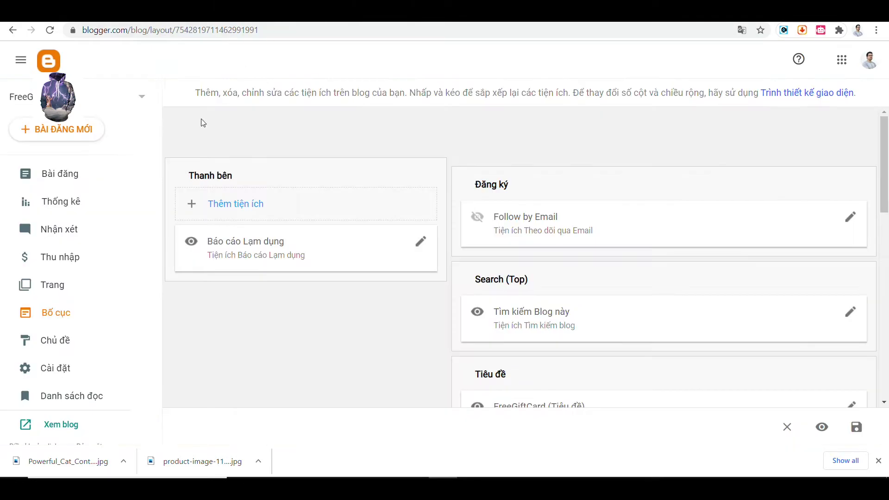
click(64, 179)
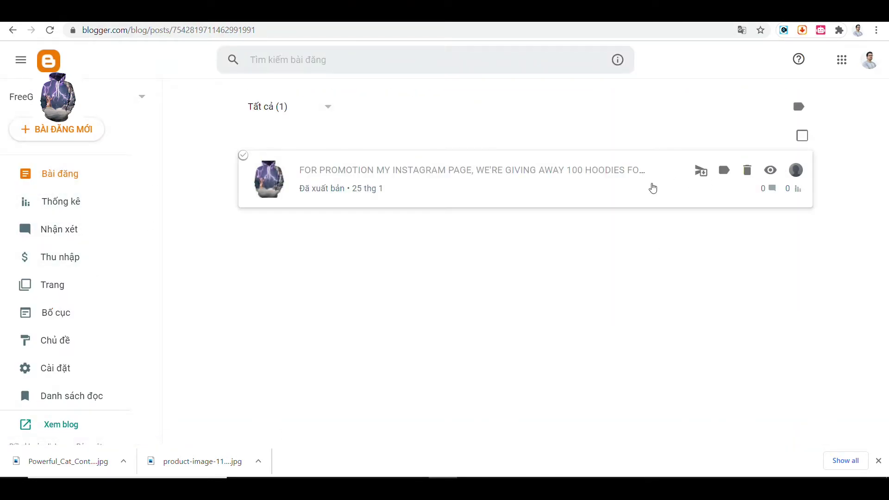
click(646, 188)
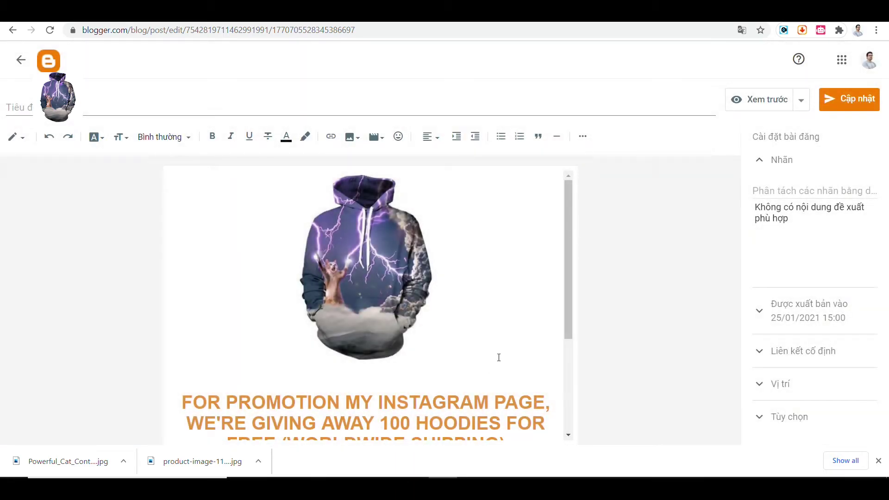
scroll(494, 366, down, 3)
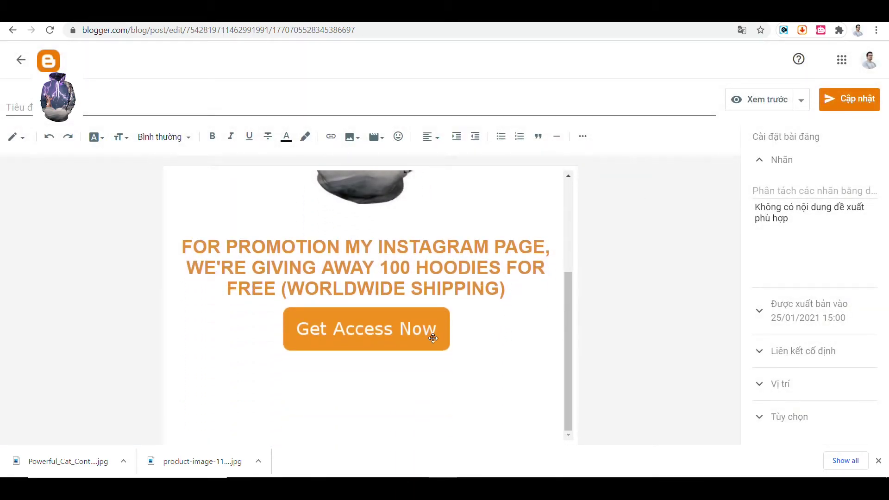
click(434, 338)
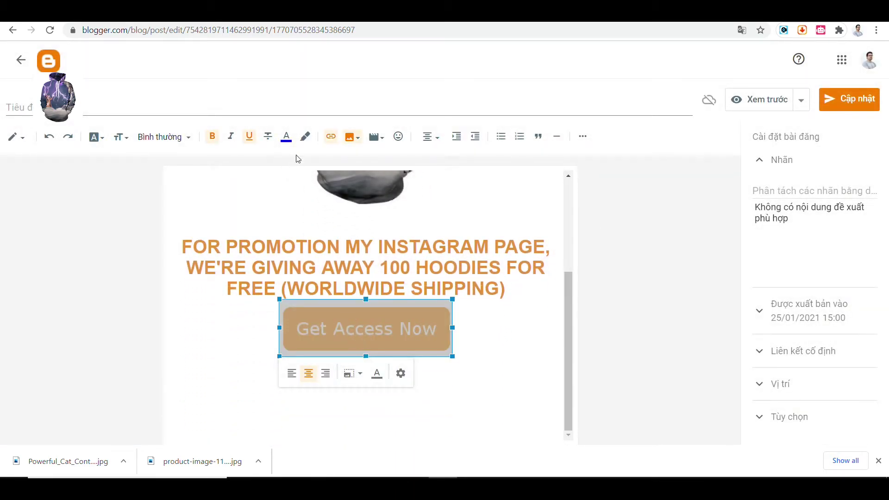
click(332, 137)
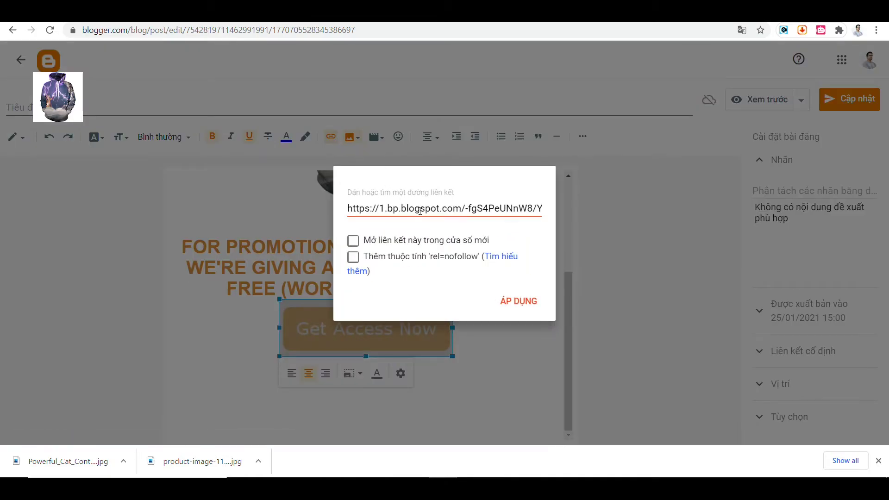
key(Return)
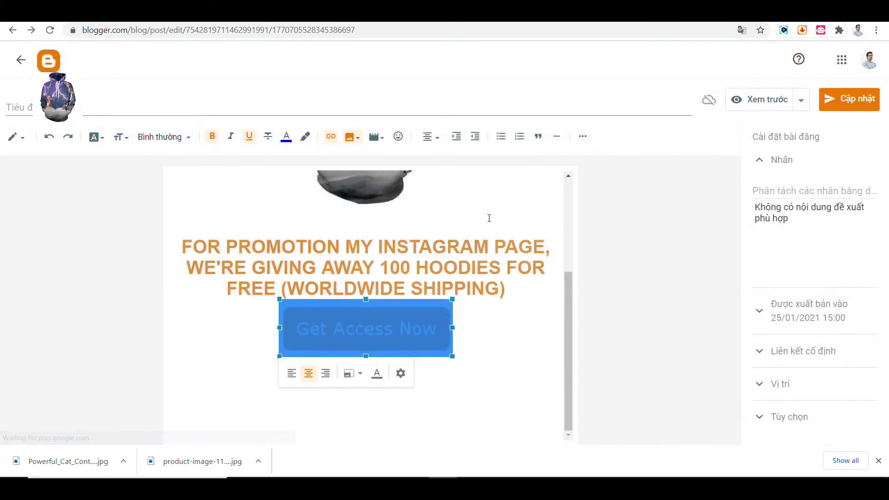
click(390, 382)
Step: Link the post's "Get Access Now" button image to the copied Hoodie Campaign locker URL
click(369, 333)
click(332, 137)
click(405, 210)
key(ctrl+a)
key(ctrl+v)
click(519, 300)
click(480, 407)
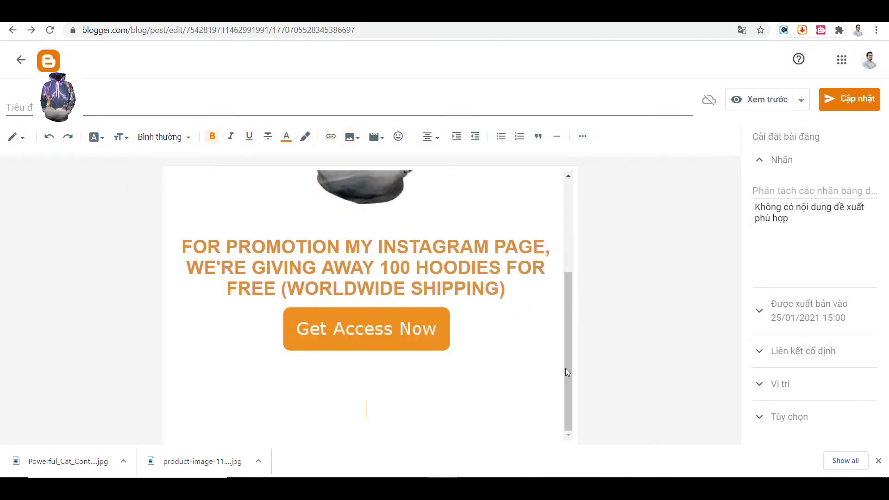
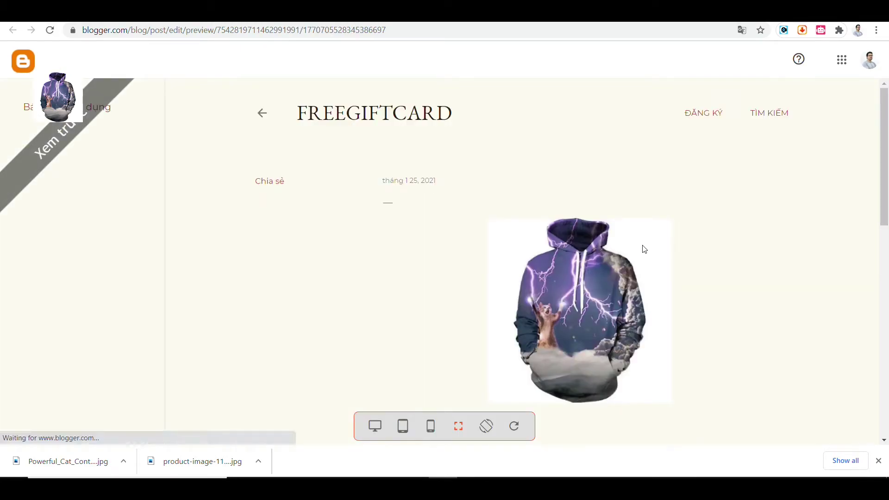
Step: Review the post preview from the blog title and hoodie image down to the button
scroll(662, 208, down, 3)
scroll(662, 207, up, 3)
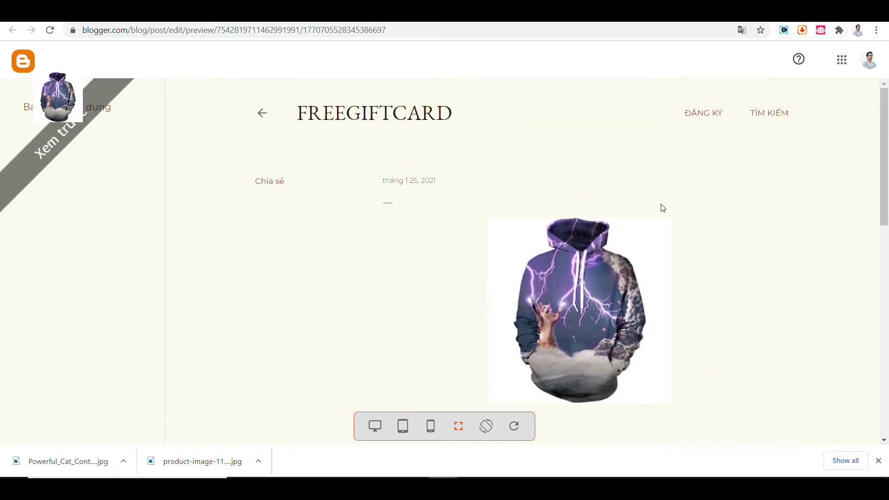
scroll(662, 206, down, 5)
scroll(598, 242, up, 5)
scroll(539, 222, down, 5)
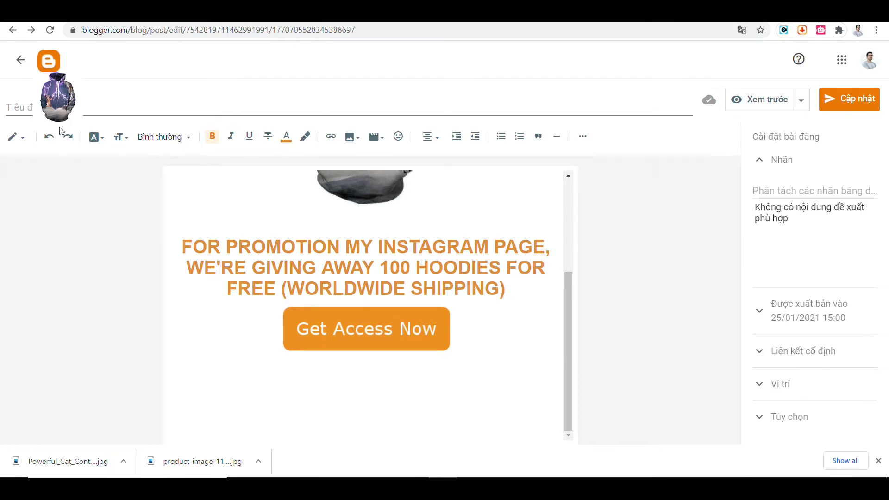
Step: View the live blog, open the full hoodie post, follow "Get Access Now" to the locker page, and display its offers through "Begin Download"
click(50, 63)
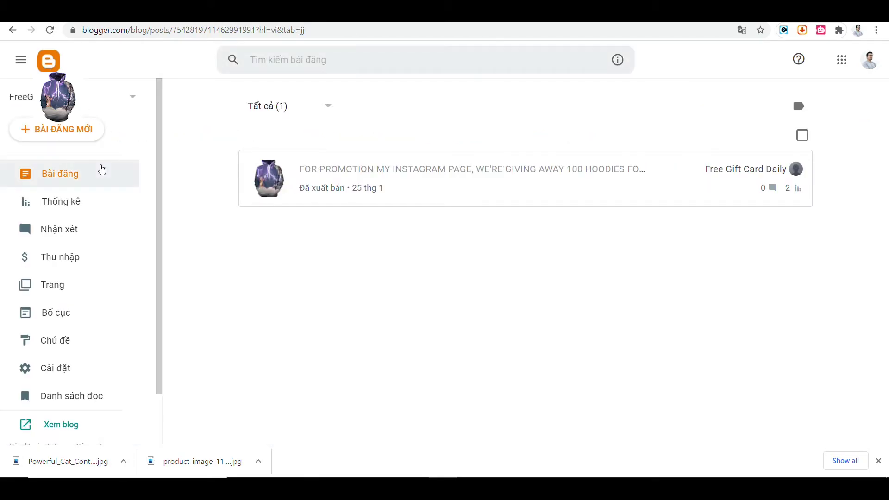
click(60, 425)
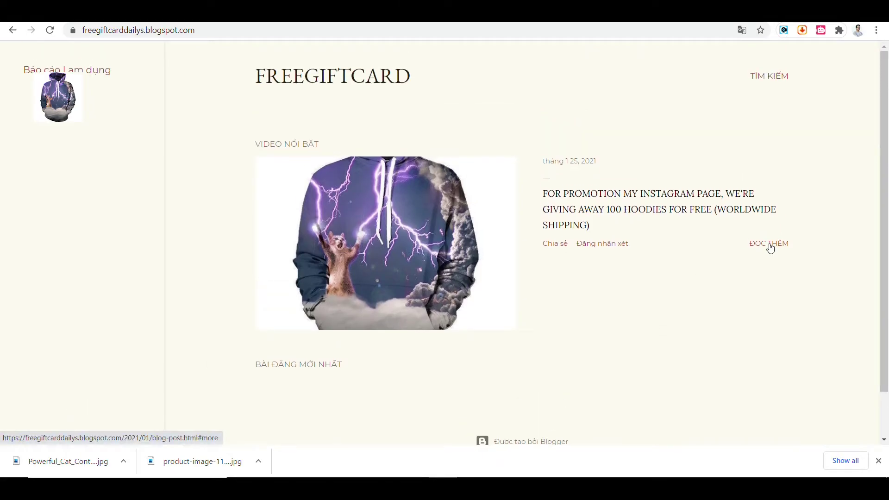
click(771, 246)
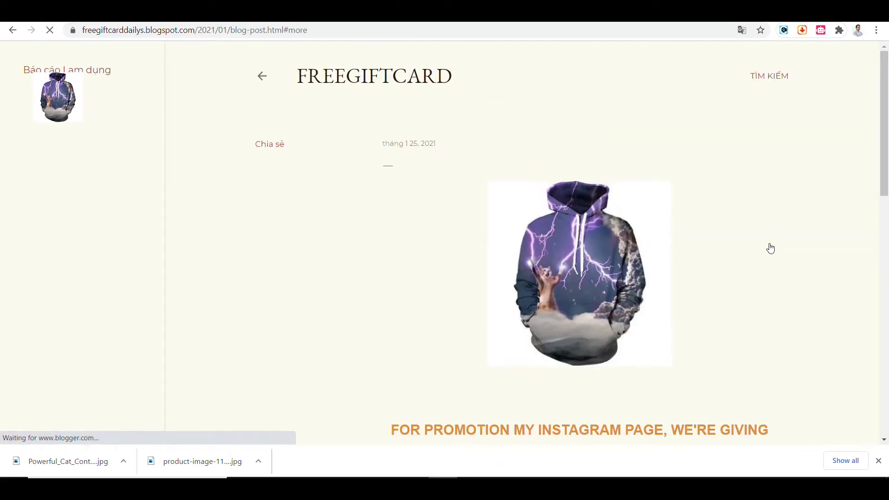
scroll(659, 310, down, 4)
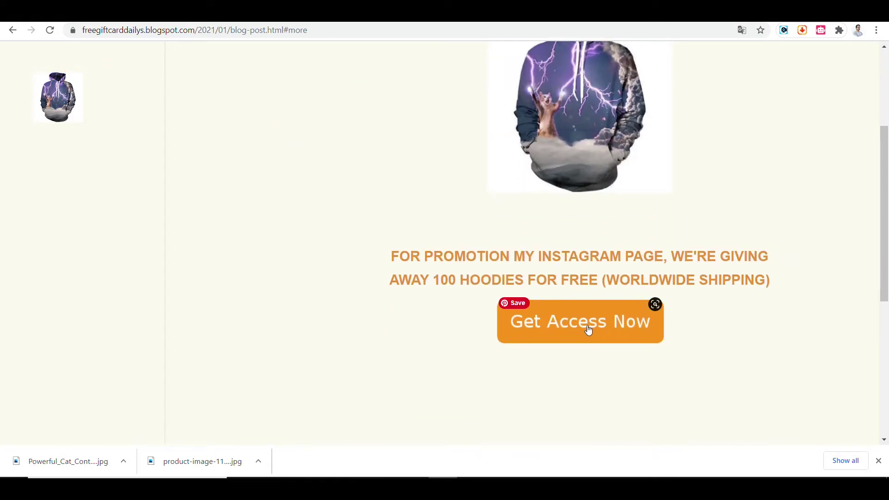
click(588, 329)
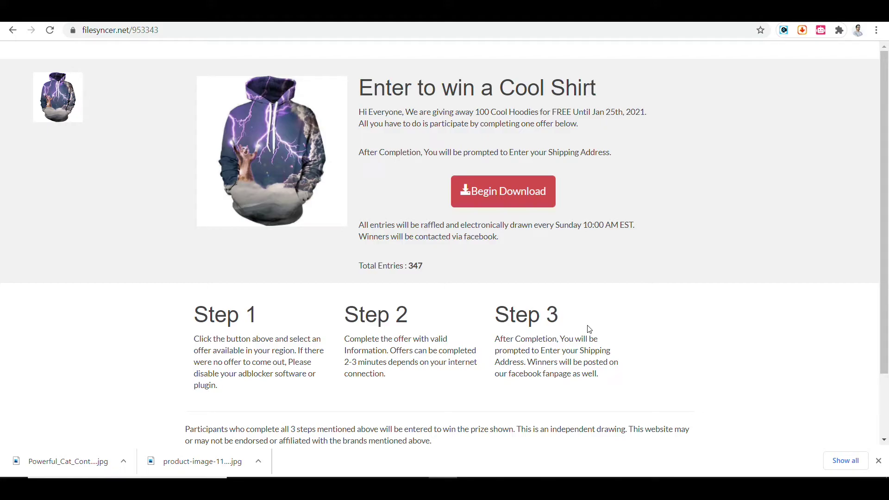
click(493, 197)
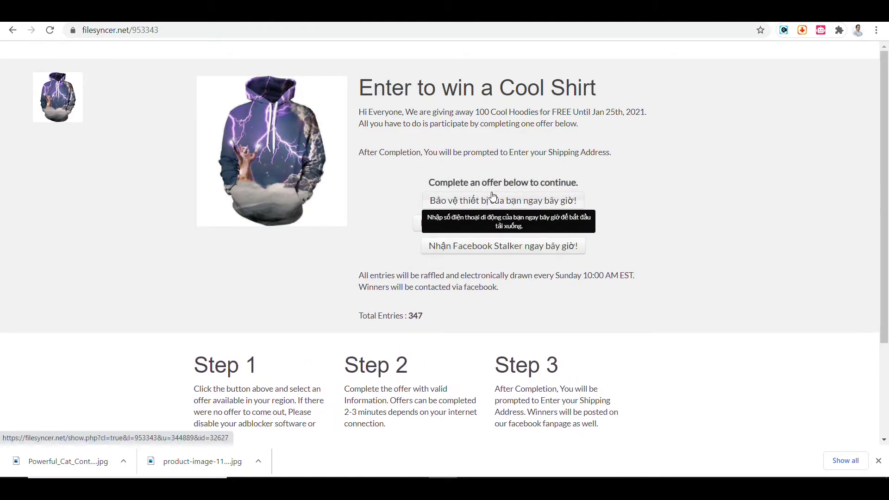